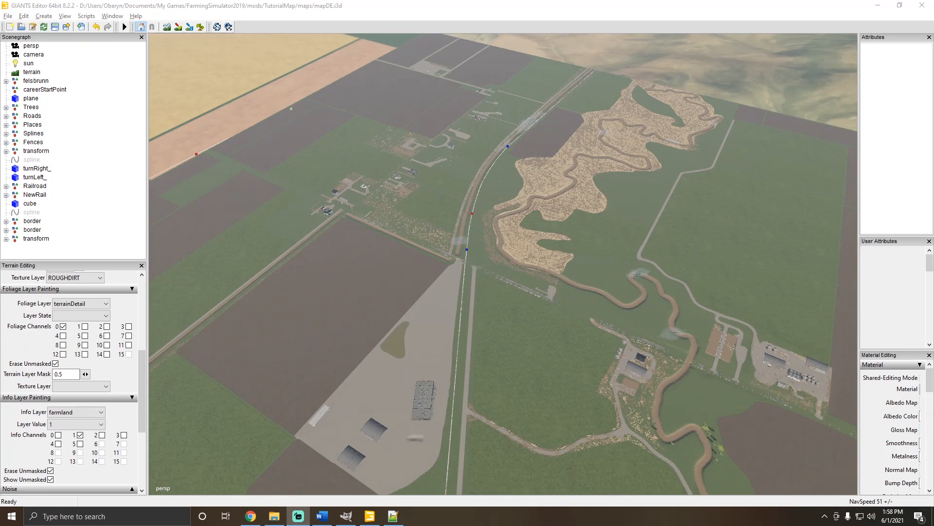
Survey the map's fields, railroad and river area, and resize the side panels for a comfortable working view.
{"action": "left_click_drag", "start_coordinate": [444, 221], "coordinate": [550, 210], "text": "alt"}
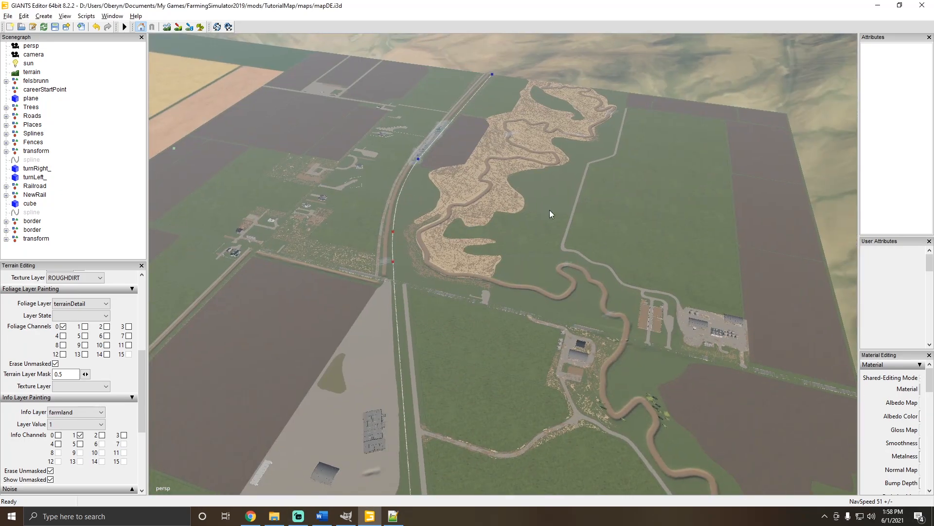
{"action": "left_click_drag", "start_coordinate": [859, 178], "coordinate": [829, 178]}
{"action": "left_click_drag", "start_coordinate": [385, 184], "coordinate": [318, 216], "text": "alt"}
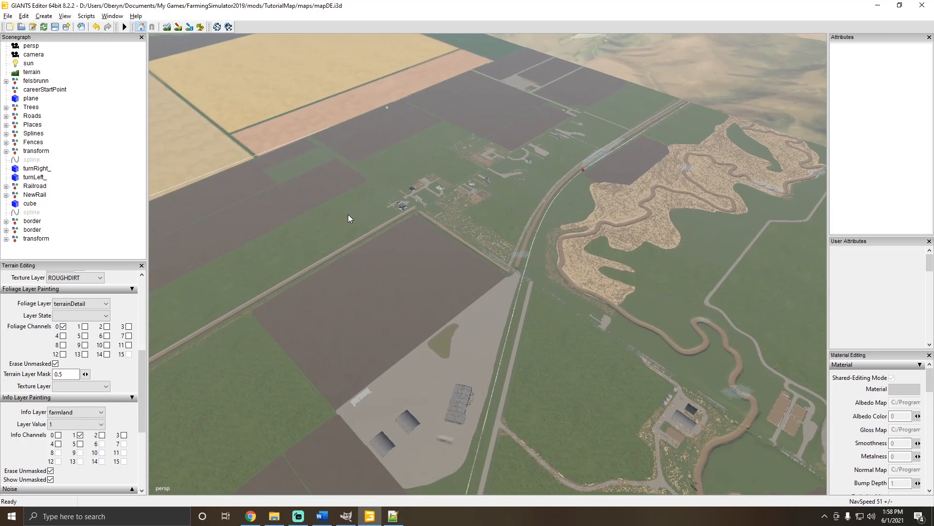
{"action": "left_click_drag", "start_coordinate": [422, 206], "coordinate": [340, 200], "text": "alt"}
{"action": "scroll", "coordinate": [373, 210], "scroll_direction": "up", "scroll_amount": 6}
{"action": "scroll", "coordinate": [433, 192], "scroll_direction": "up", "scroll_amount": 3}
{"action": "scroll", "coordinate": [433, 192], "scroll_direction": "up", "scroll_amount": 5}
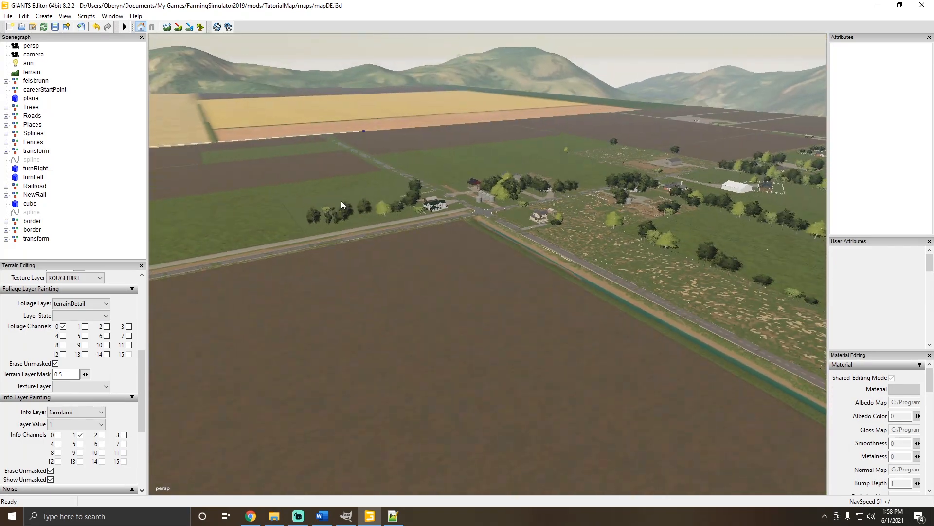
{"action": "left_click_drag", "start_coordinate": [147, 197], "coordinate": [112, 198]}
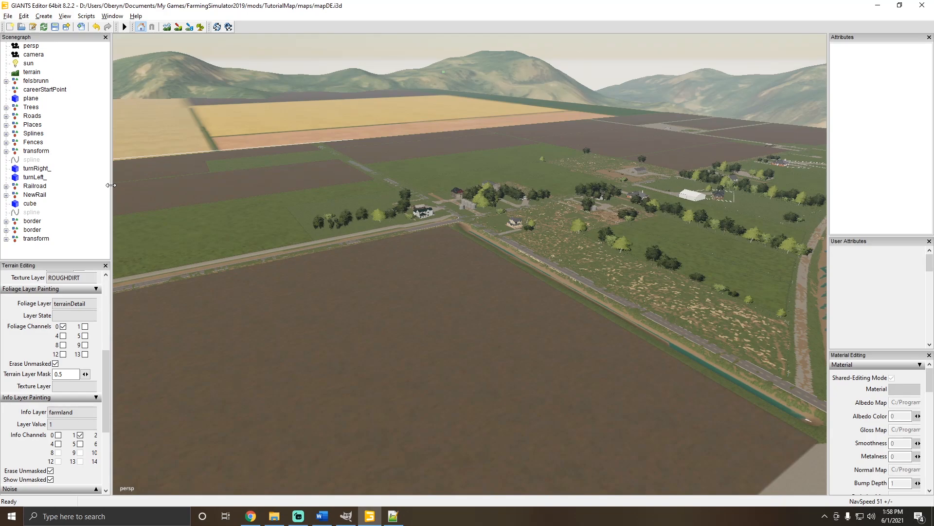
Examine the large brown field beside the railroad, including its corners, bordering road and ditch, and the adjacent building yard.
{"action": "left_click_drag", "start_coordinate": [273, 260], "coordinate": [510, 397], "text": "alt"}
{"action": "key", "text": "w"}
{"action": "key", "text": "d"}
{"action": "key", "text": "s"}
{"action": "key", "text": "a"}
{"action": "key", "text": "s"}
{"action": "key", "text": "d"}
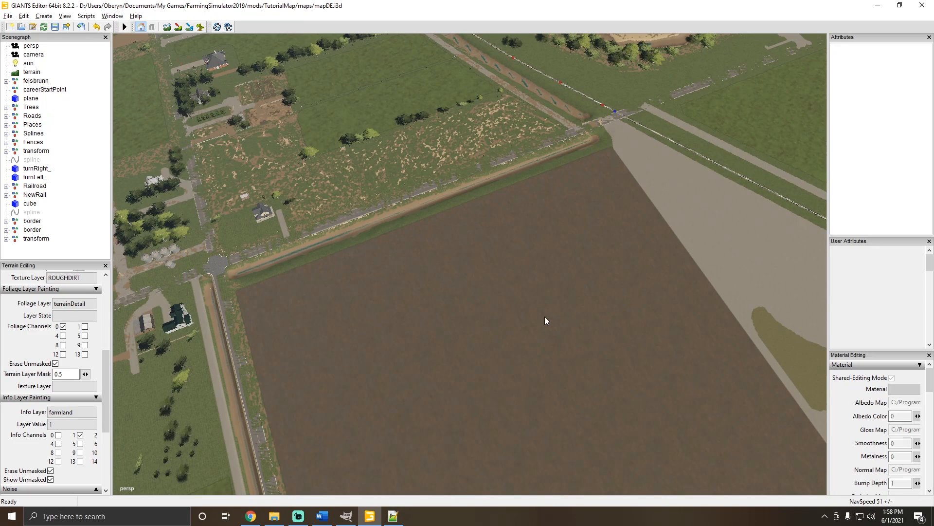
{"action": "left_click_drag", "start_coordinate": [544, 316], "coordinate": [370, 329], "text": "alt"}
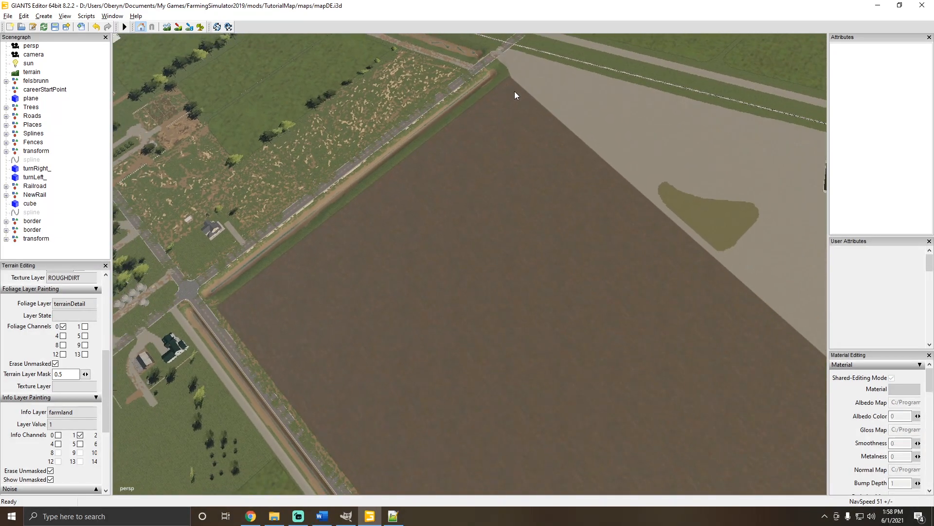
{"action": "key", "text": "w"}
{"action": "left_click_drag", "start_coordinate": [515, 91], "coordinate": [345, 166], "text": "alt"}
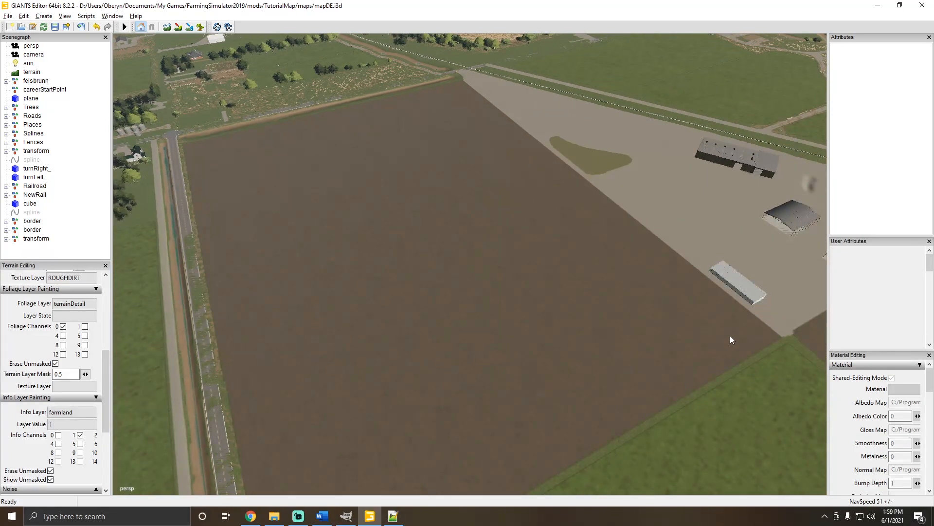
{"action": "left_click_drag", "start_coordinate": [779, 347], "coordinate": [371, 257], "text": "alt"}
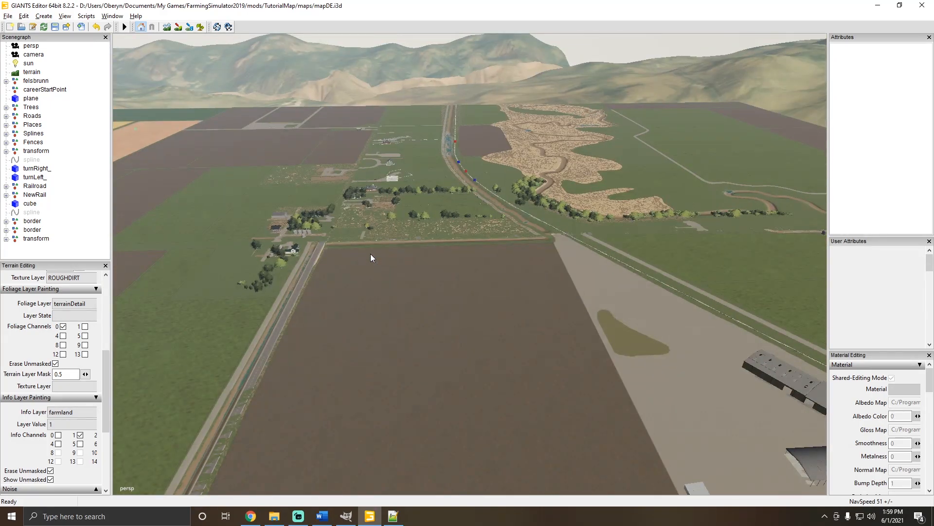
{"action": "left_click_drag", "start_coordinate": [371, 258], "coordinate": [466, 267], "text": "alt"}
{"action": "left_click_drag", "start_coordinate": [387, 271], "coordinate": [390, 374], "text": "alt"}
{"action": "scroll", "coordinate": [296, 258], "scroll_direction": "up", "scroll_amount": 10}
{"action": "scroll", "coordinate": [323, 264], "scroll_direction": "down", "scroll_amount": 10}
{"action": "scroll", "coordinate": [483, 285], "scroll_direction": "up", "scroll_amount": 10}
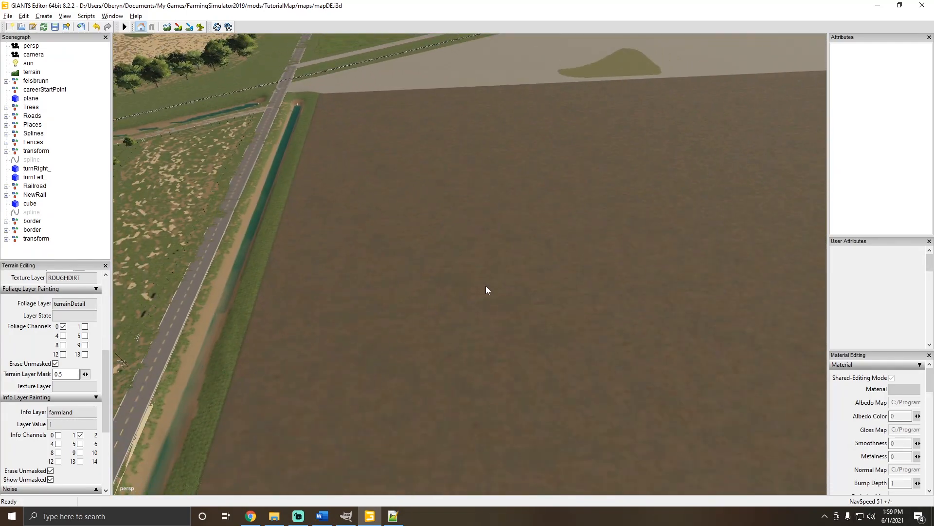
{"action": "left_click_drag", "start_coordinate": [606, 332], "coordinate": [364, 291], "text": "alt"}
{"action": "scroll", "coordinate": [364, 291], "scroll_direction": "down", "scroll_amount": 4}
{"action": "left_click_drag", "start_coordinate": [247, 306], "coordinate": [195, 346], "text": "alt"}
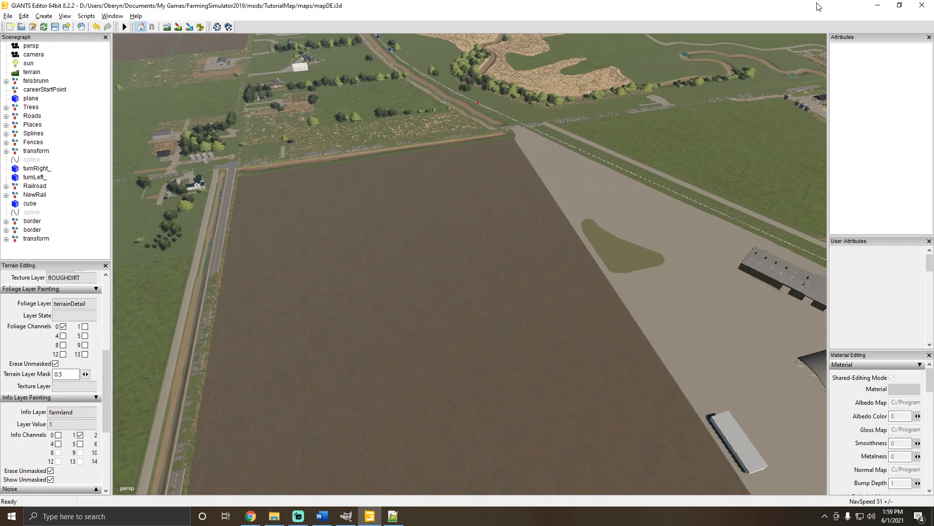
View the FieldDimensions LUA script file in its desktop folder, and close the folder.
{"action": "left_click", "coordinate": [878, 5]}
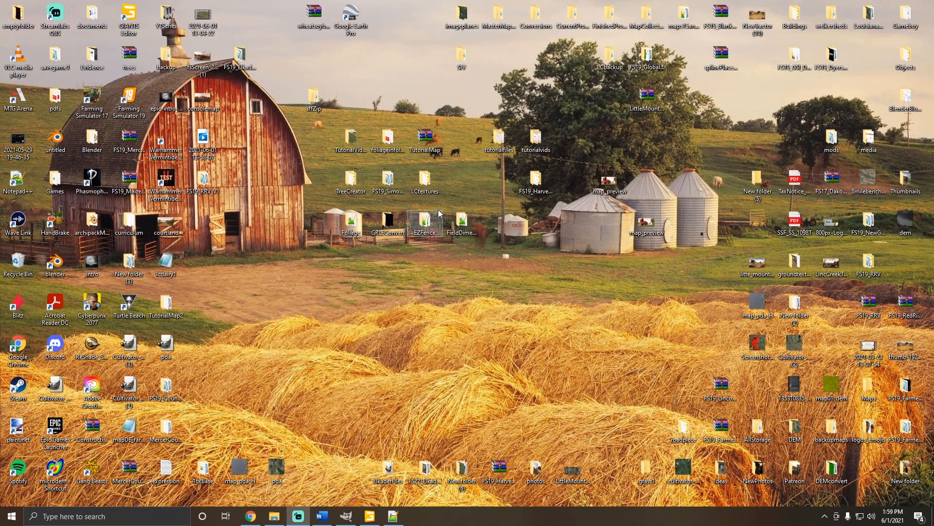
{"action": "double_click", "coordinate": [452, 224]}
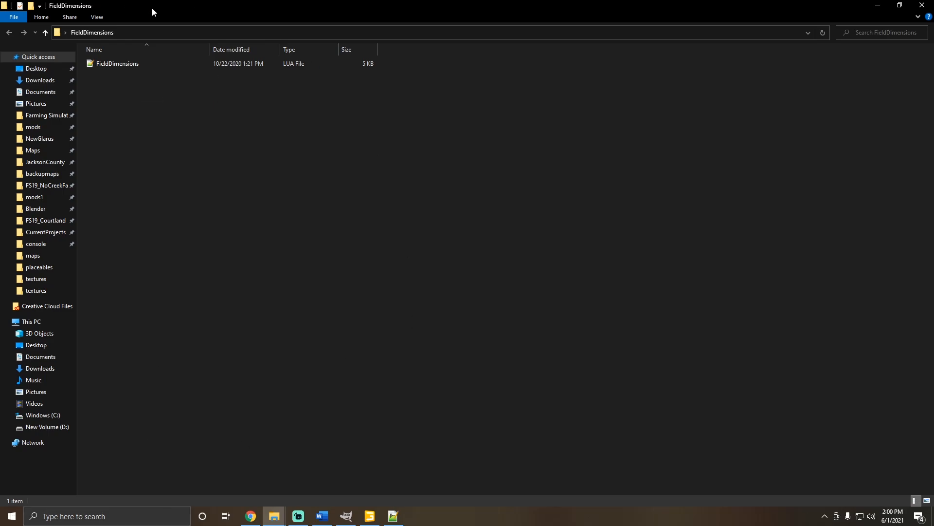
{"action": "left_click", "coordinate": [922, 5]}
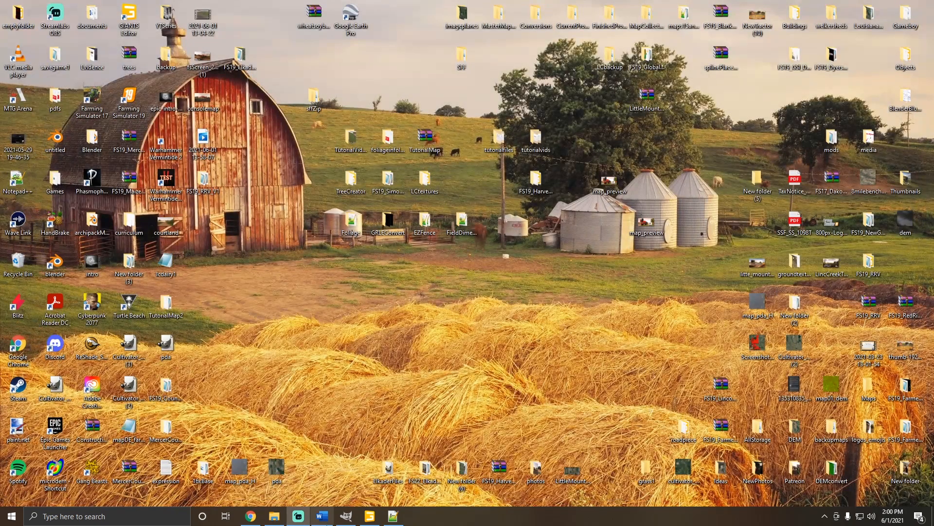
Return to GIANTS Editor, check that the Field Dimensions with bitmap script is available, and look over the field again.
{"action": "left_click", "coordinate": [366, 520]}
{"action": "left_click_drag", "start_coordinate": [439, 204], "coordinate": [461, 181], "text": "alt"}
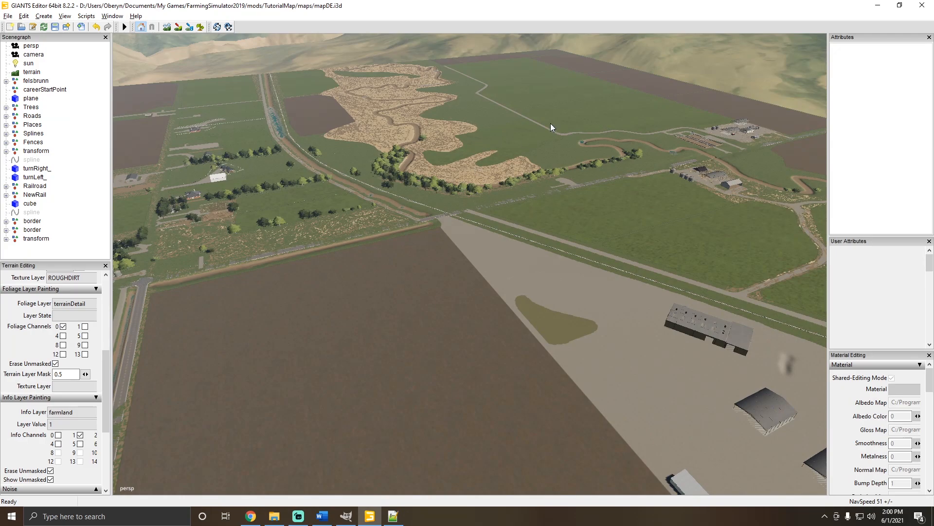
{"action": "left_click_drag", "start_coordinate": [550, 126], "coordinate": [521, 177], "text": "alt"}
{"action": "left_click", "coordinate": [86, 16]}
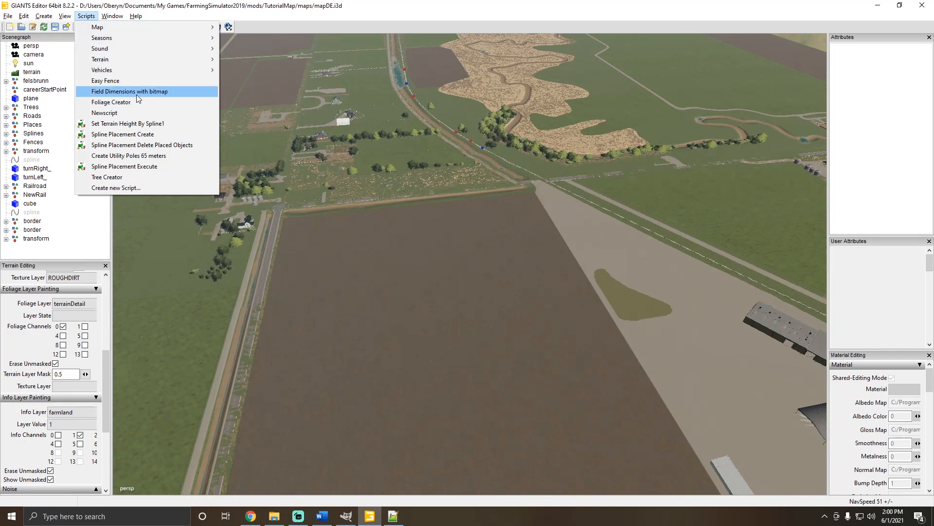
{"action": "left_click", "coordinate": [313, 16]}
{"action": "left_click_drag", "start_coordinate": [424, 127], "coordinate": [446, 194], "text": "alt"}
{"action": "scroll", "coordinate": [429, 180], "scroll_direction": "up", "scroll_amount": 6}
{"action": "scroll", "coordinate": [380, 207], "scroll_direction": "down", "scroll_amount": 8}
{"action": "scroll", "coordinate": [408, 207], "scroll_direction": "up", "scroll_amount": 5}
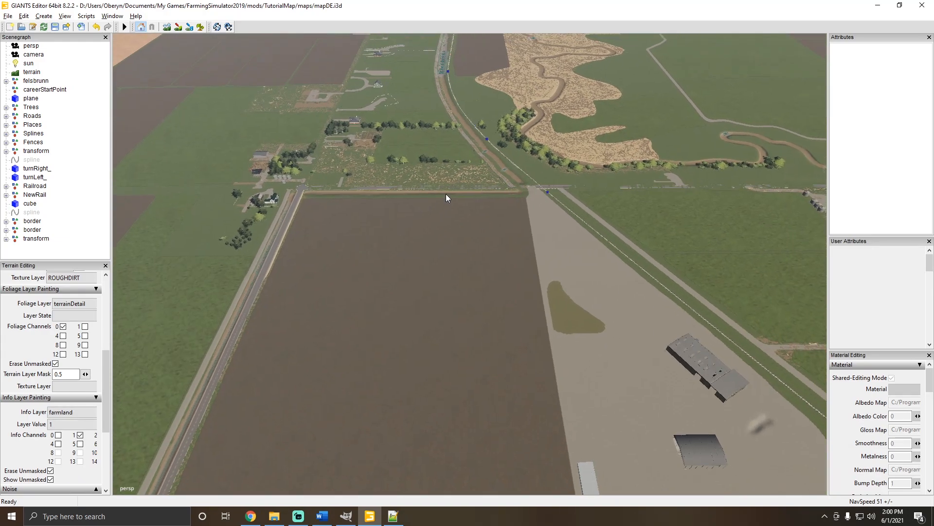
Show the TutorialMap maps folder in File Explorer, and switch to the mapDE.i3d file in Notepad++.
{"action": "left_click", "coordinate": [274, 516]}
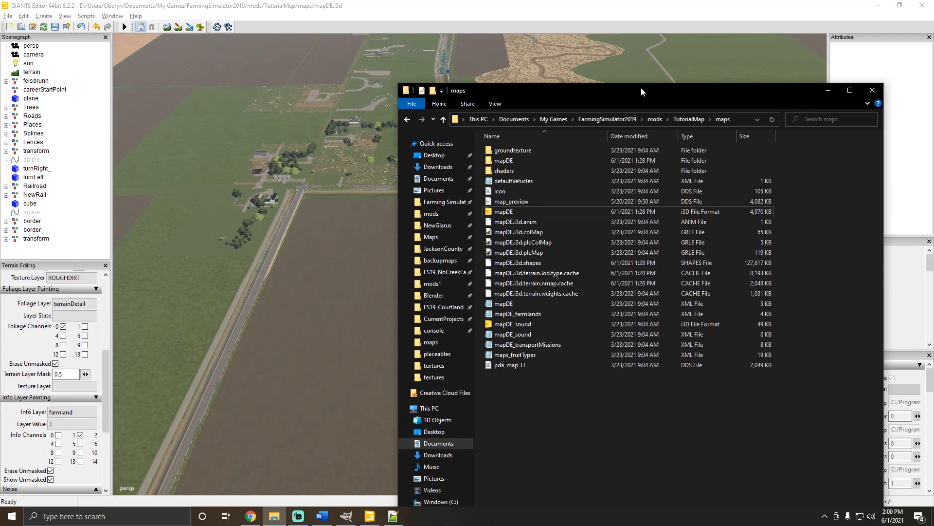
{"action": "double_click", "coordinate": [641, 86]}
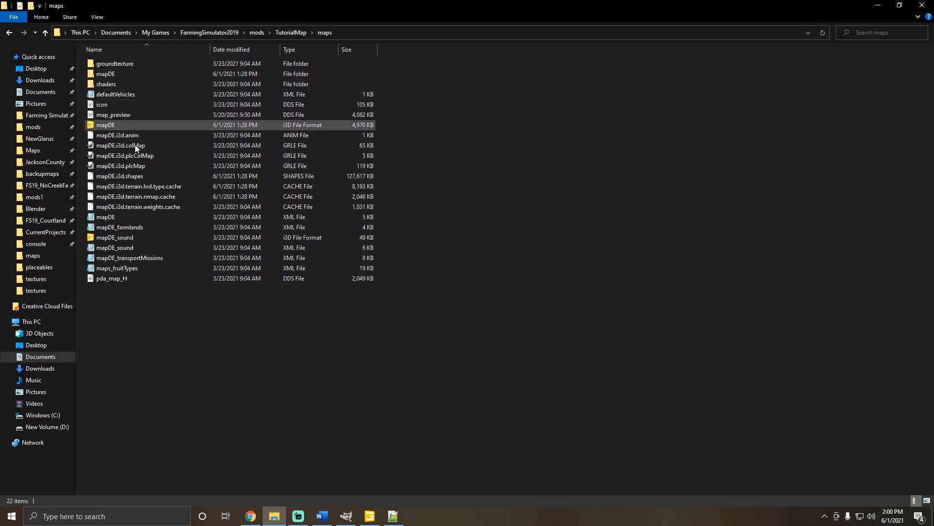
{"action": "left_click", "coordinate": [393, 515]}
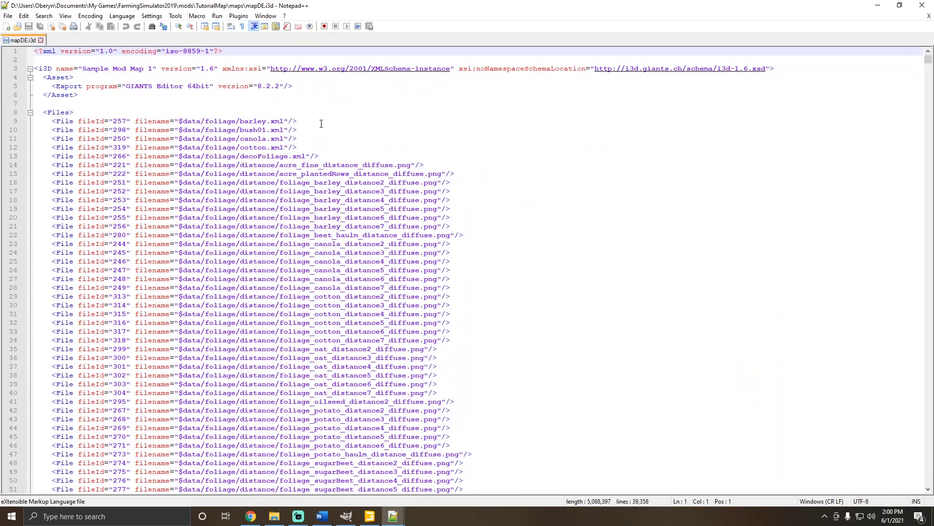
{"action": "left_click", "coordinate": [320, 123]}
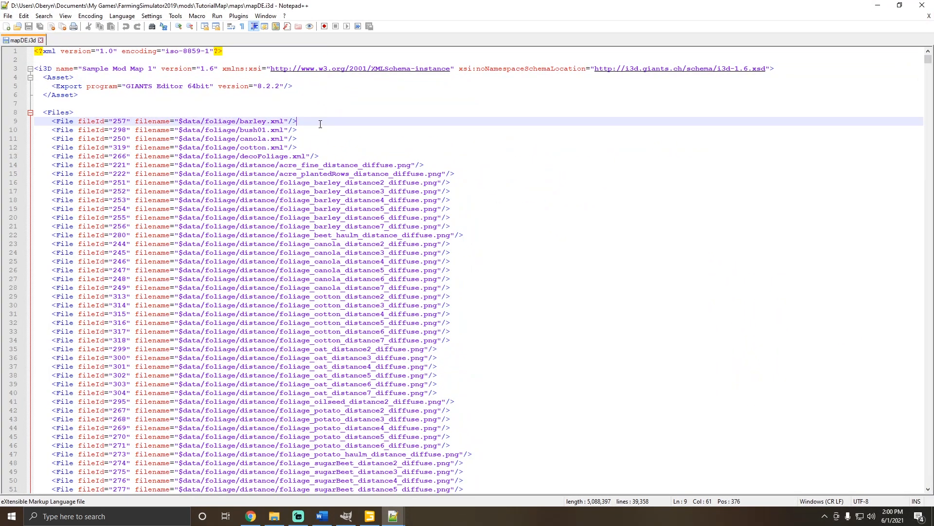
Search mapDE.i3d for "infolay" and continue to the block of InfoLayer definitions.
{"action": "key", "text": "ctrl+f"}
{"action": "type", "text": "infolay"}
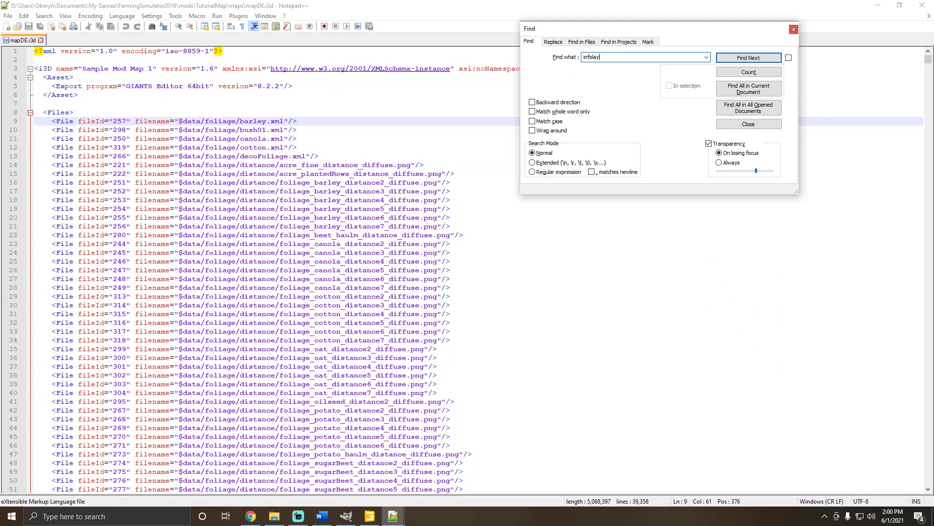
{"action": "key", "text": "Return"}
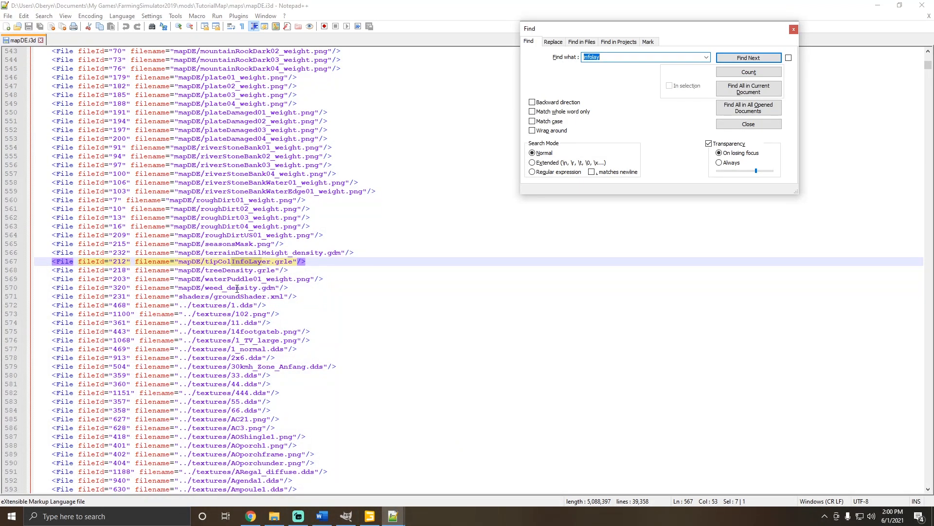
{"action": "left_click", "coordinate": [226, 243]}
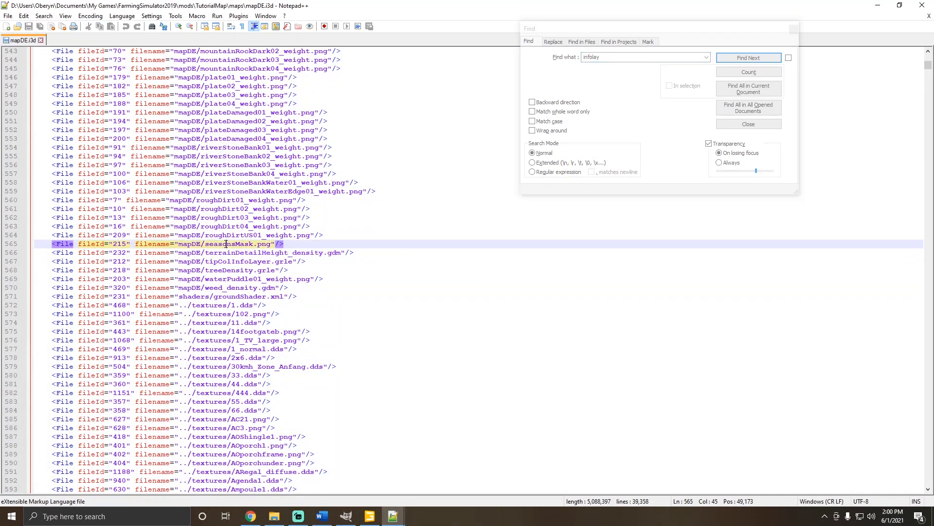
{"action": "key", "text": "Down"}
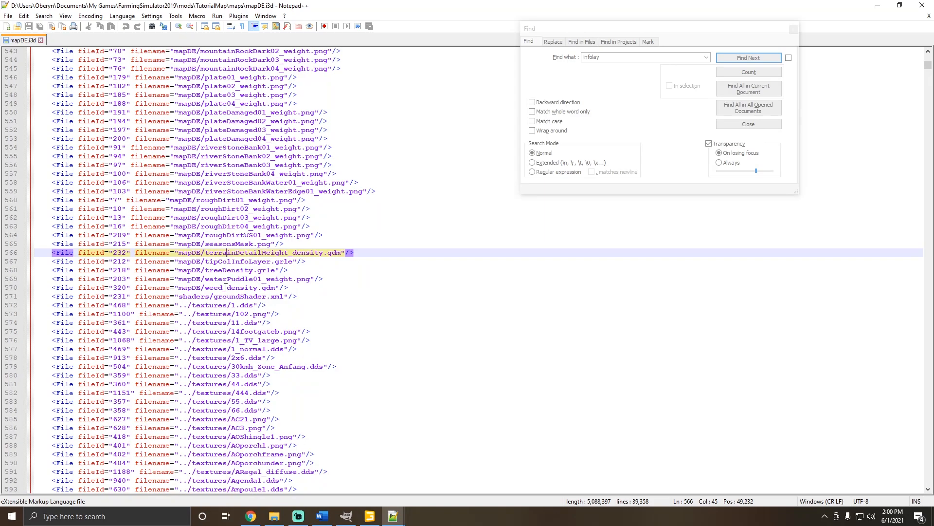
{"action": "left_click", "coordinate": [703, 92]}
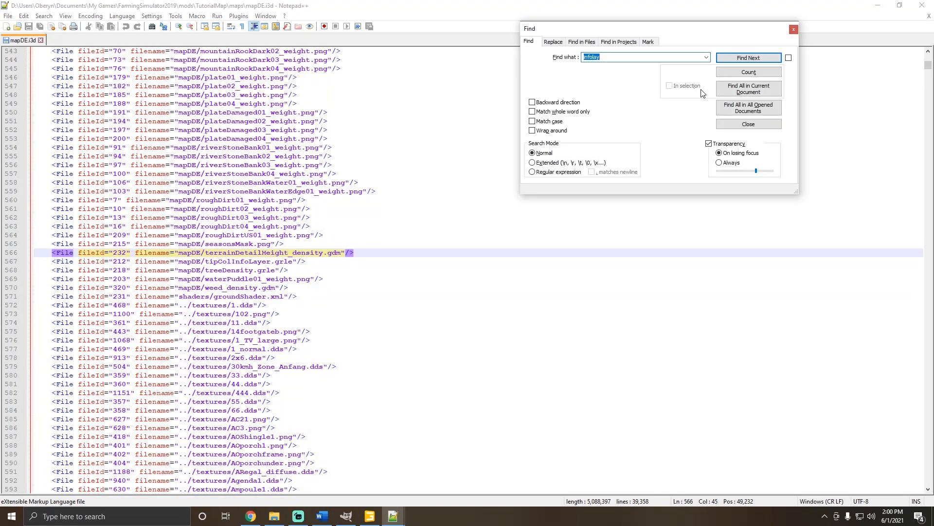
{"action": "left_click", "coordinate": [748, 58]}
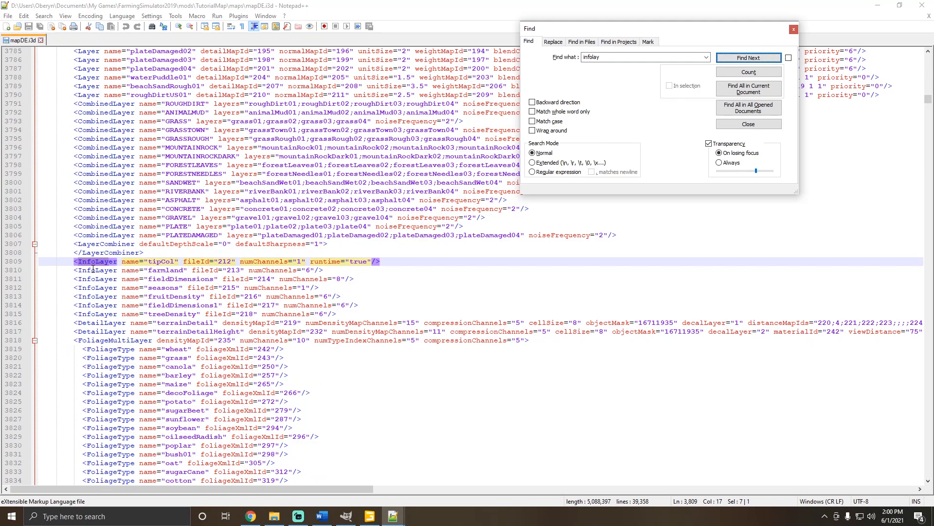
Inspect the fieldDimensions and fieldDimensions1 InfoLayer lines among the layer definitions.
{"action": "left_click", "coordinate": [91, 270]}
{"action": "left_click", "coordinate": [184, 298]}
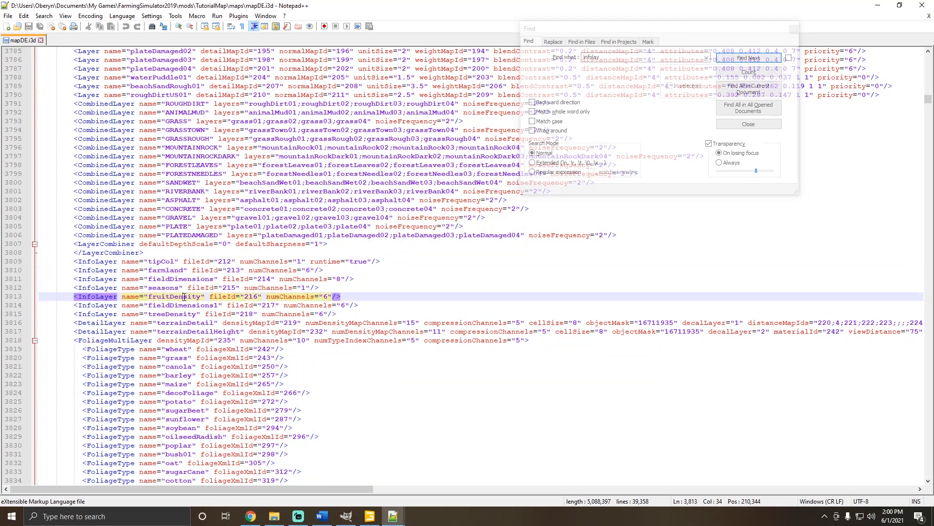
{"action": "left_click", "coordinate": [192, 280]}
{"action": "left_click_drag", "start_coordinate": [358, 276], "coordinate": [40, 279]}
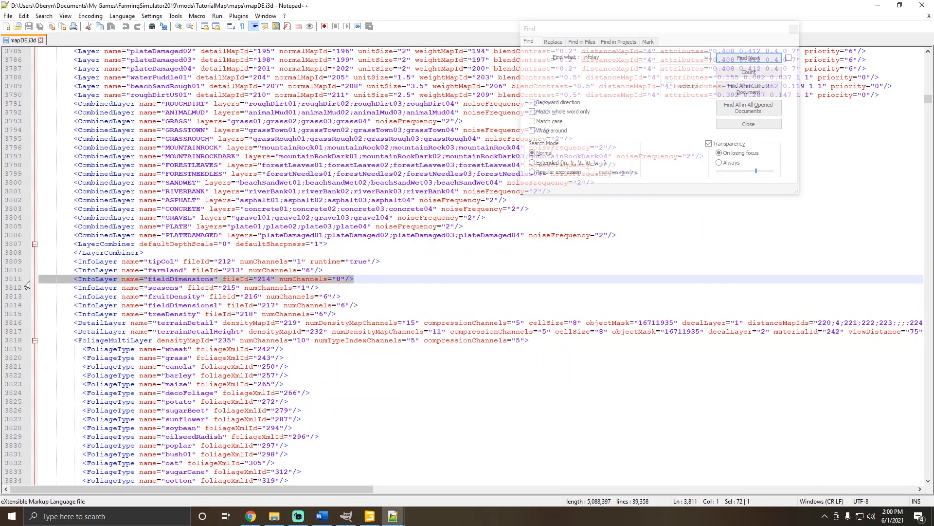
{"action": "left_click_drag", "start_coordinate": [361, 304], "coordinate": [36, 305]}
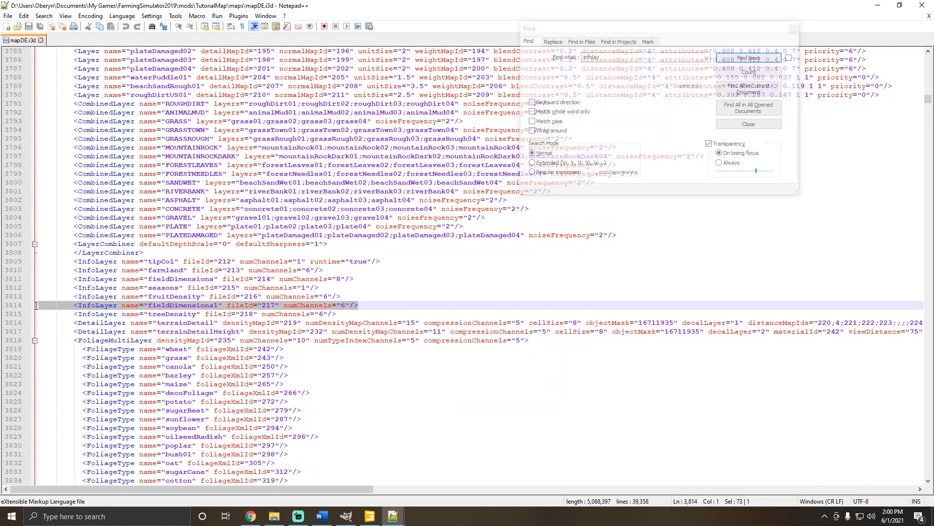
{"action": "left_click_drag", "start_coordinate": [356, 275], "coordinate": [39, 279]}
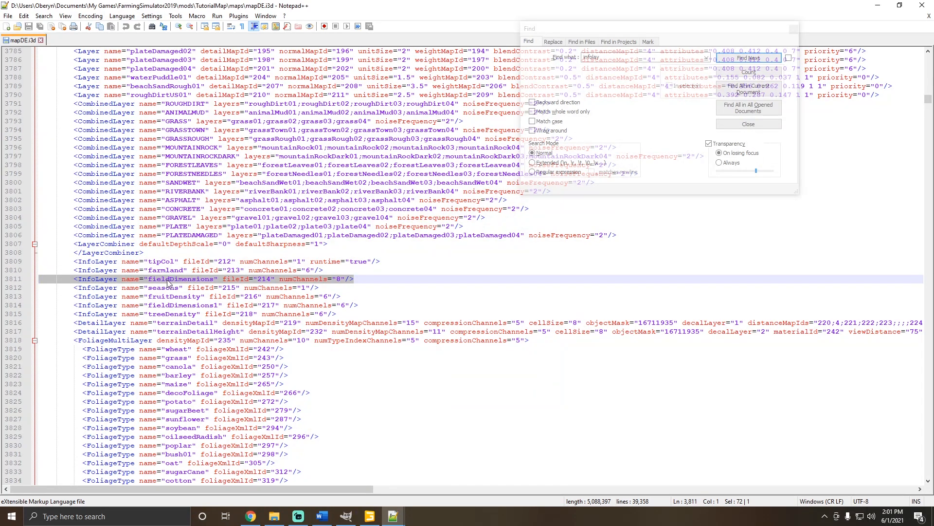
Search backward for the fieldDimensions fileId 214 as a whole word, and select the filename in its File entry.
{"action": "left_click", "coordinate": [272, 279]}
{"action": "double_click", "coordinate": [265, 279]}
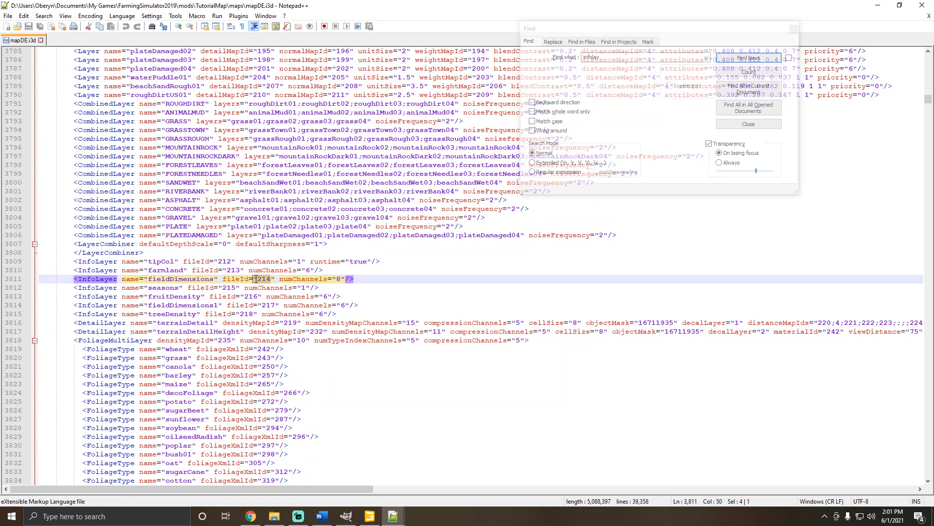
{"action": "left_click", "coordinate": [678, 83]}
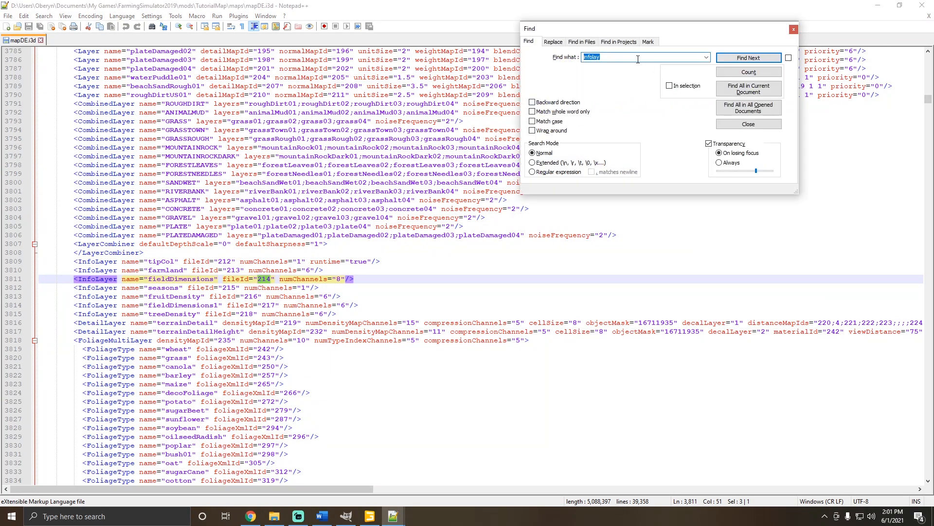
{"action": "key", "text": "BackSpace"}
{"action": "type", "text": "214"}
{"action": "left_click", "coordinate": [570, 102]}
{"action": "left_click", "coordinate": [749, 58]}
{"action": "left_click", "coordinate": [749, 59]}
{"action": "left_click", "coordinate": [749, 58]}
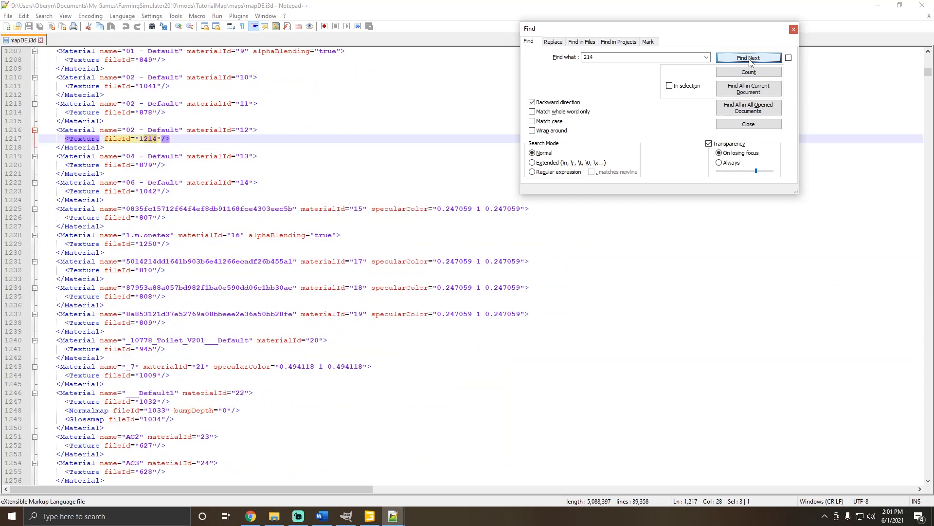
{"action": "left_click", "coordinate": [560, 111]}
{"action": "left_click", "coordinate": [743, 58]}
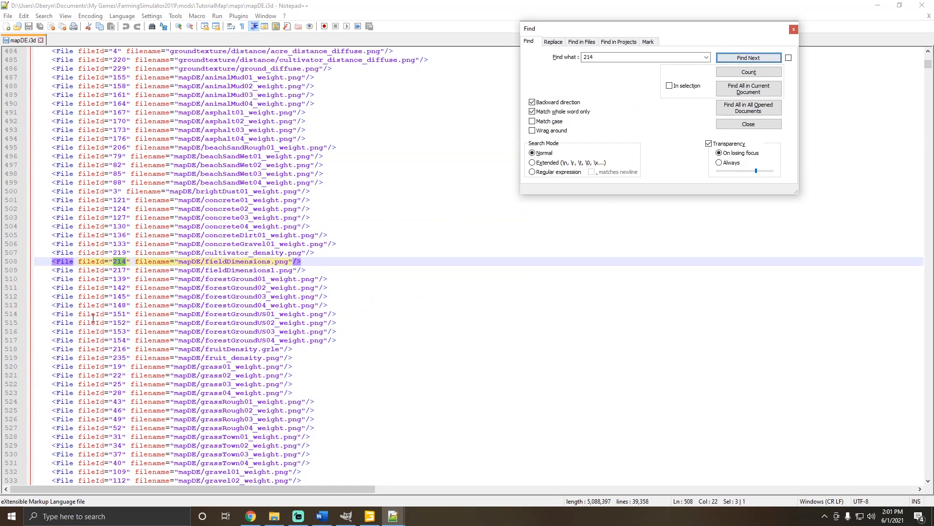
{"action": "left_click", "coordinate": [218, 263]}
{"action": "key", "text": "End"}
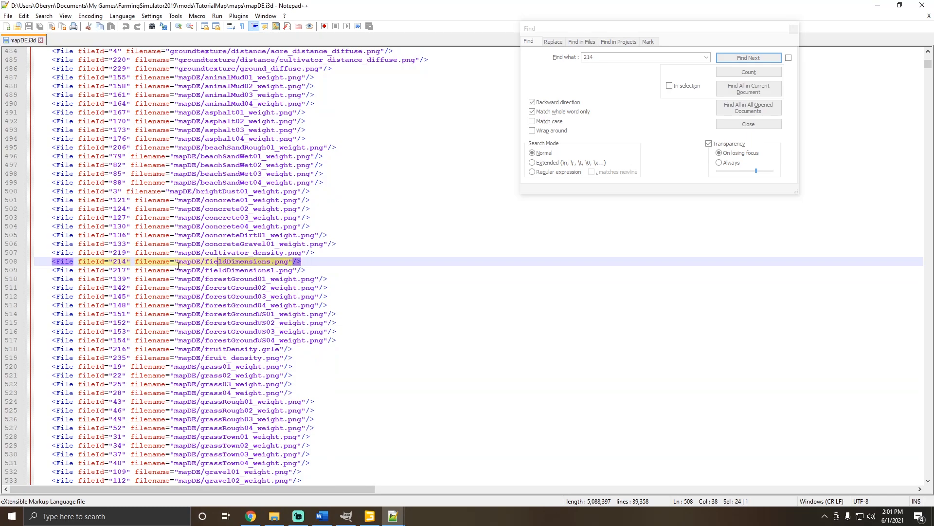
Select the whole fieldDimensions.png File entry with fileId 214, turn off whole-word matching, and close the search.
{"action": "key", "text": "shift+Home"}
{"action": "key", "text": "shift+Home"}
{"action": "left_click", "coordinate": [287, 262]}
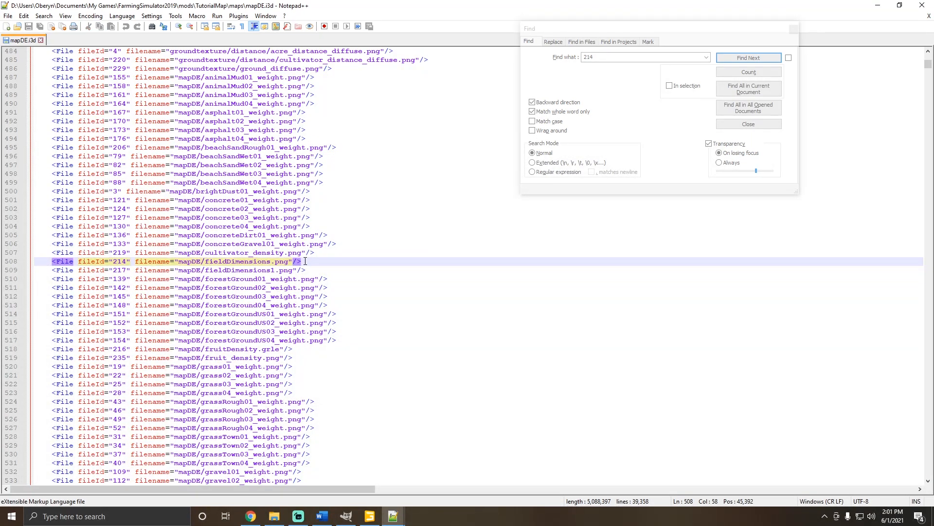
{"action": "left_click_drag", "start_coordinate": [305, 261], "coordinate": [35, 262]}
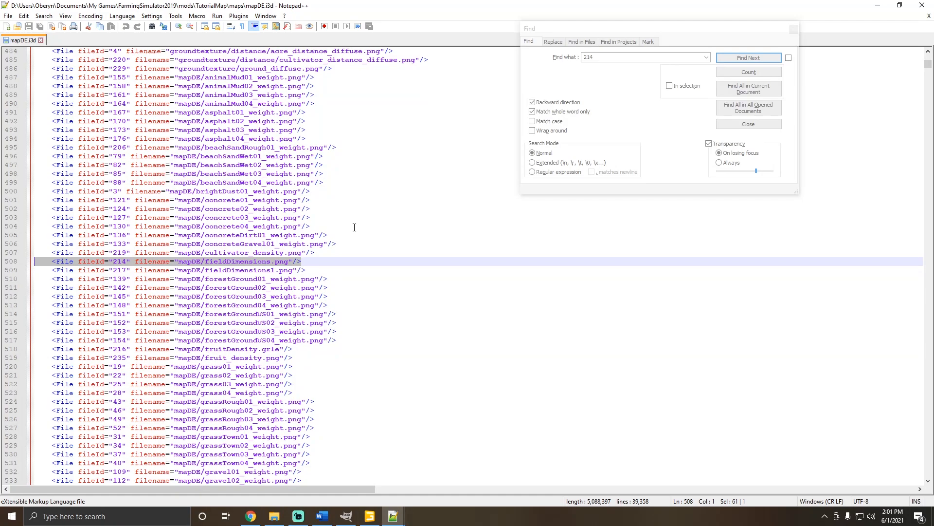
{"action": "left_click", "coordinate": [606, 113]}
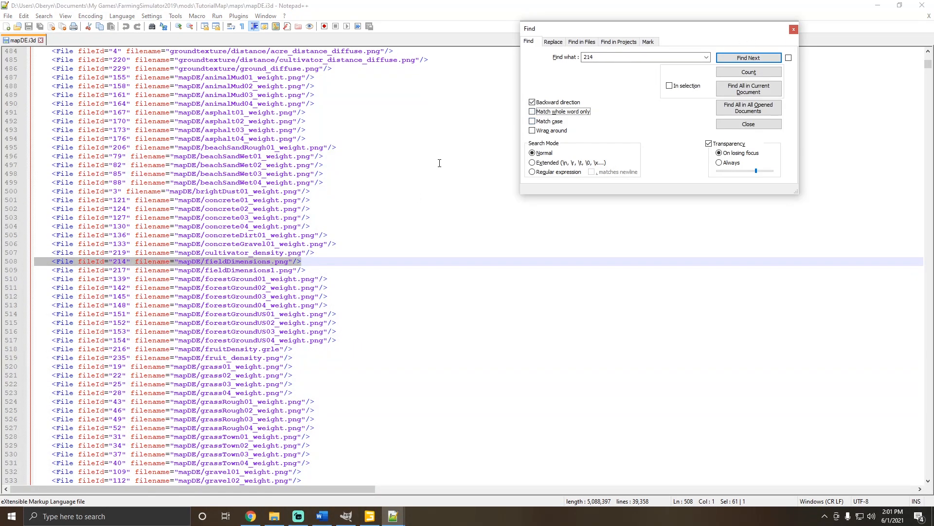
{"action": "left_click", "coordinate": [793, 29]}
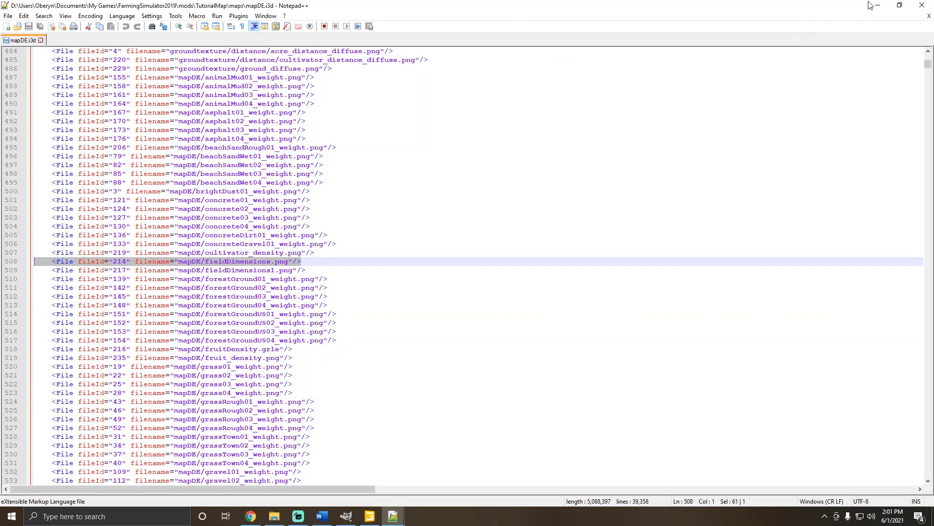
Switch to File Explorer, open the mapDE folder inside maps, and point out the fieldDimensions file.
{"action": "left_click", "coordinate": [878, 5]}
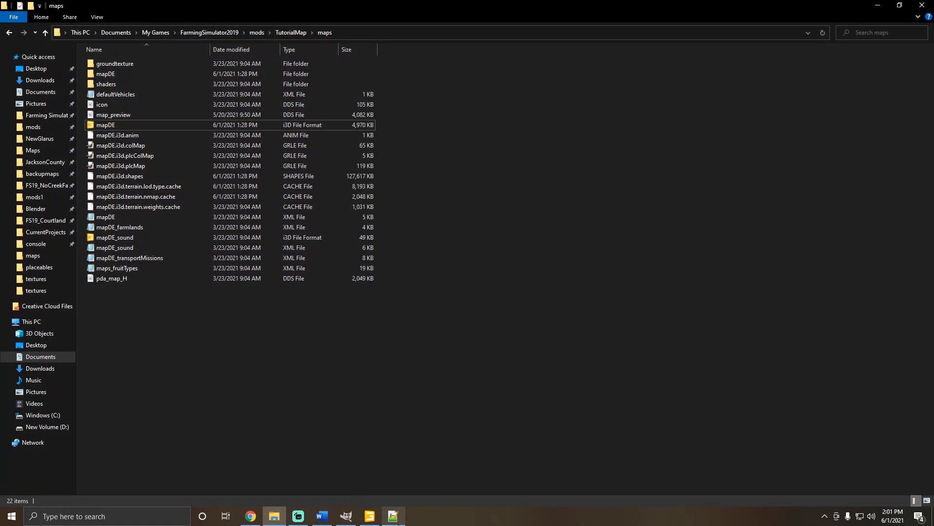
{"action": "mouse_move", "coordinate": [393, 516]}
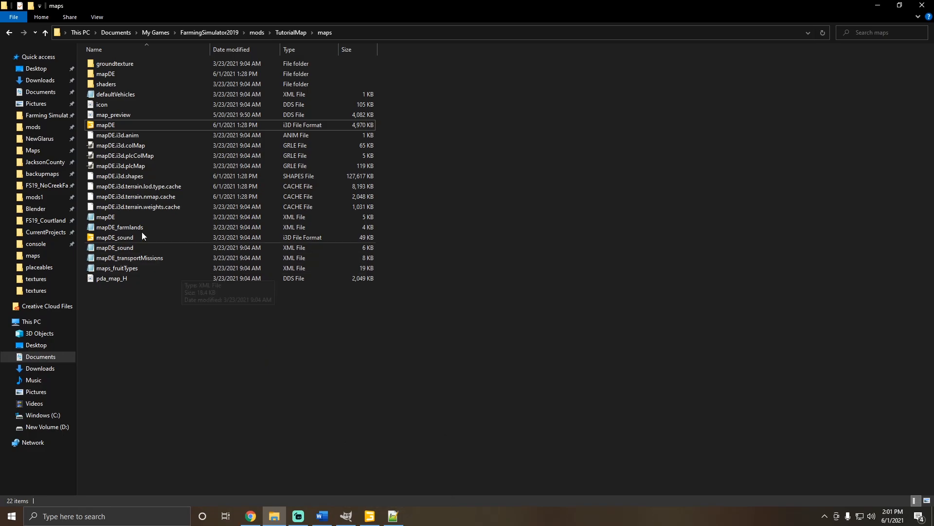
{"action": "double_click", "coordinate": [120, 75]}
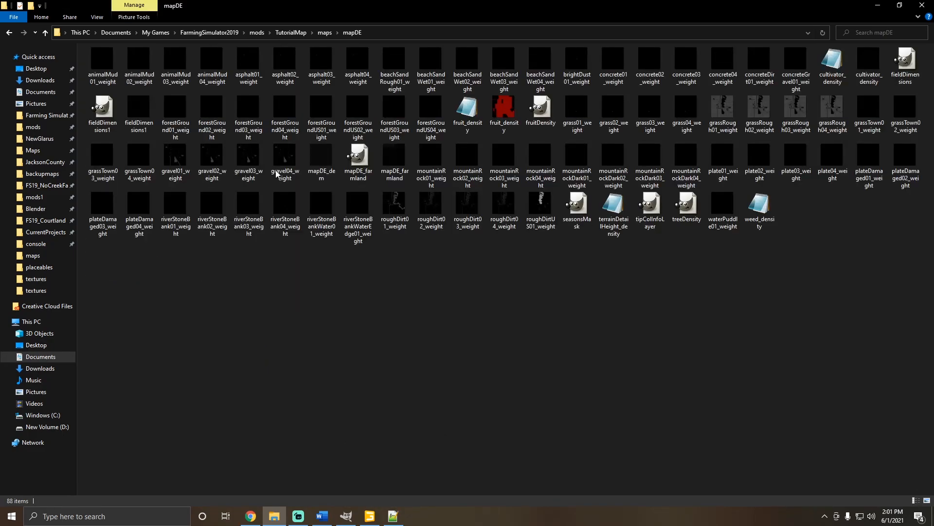
{"action": "left_click", "coordinate": [894, 73]}
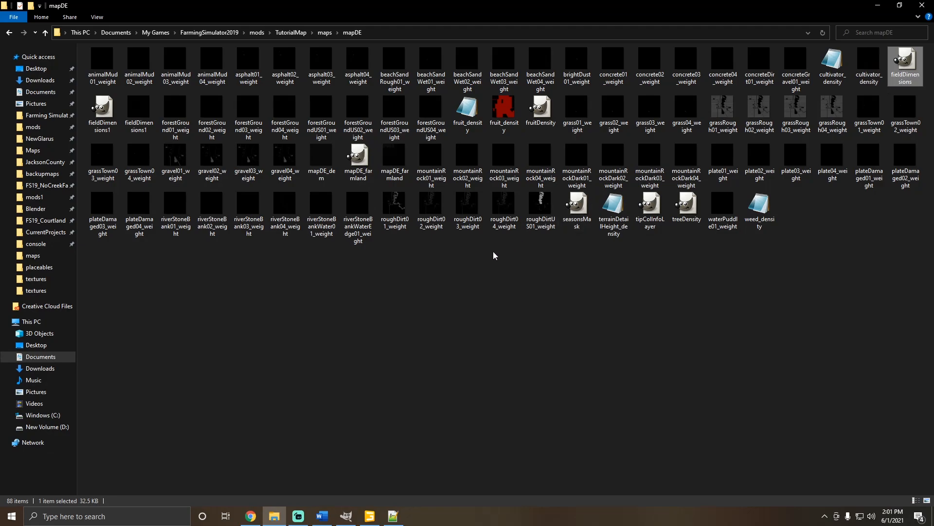
{"action": "left_click", "coordinate": [580, 338]}
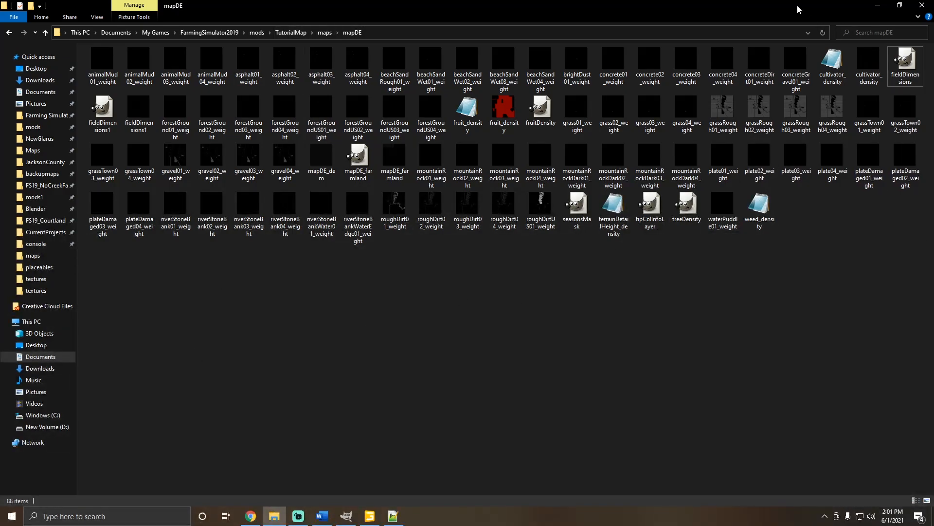
Switch to GIANTS Editor, choose fieldDimensions as the info layer to paint, and activate info layer painting mode.
{"action": "left_click_drag", "start_coordinate": [798, 9], "coordinate": [592, 23]}
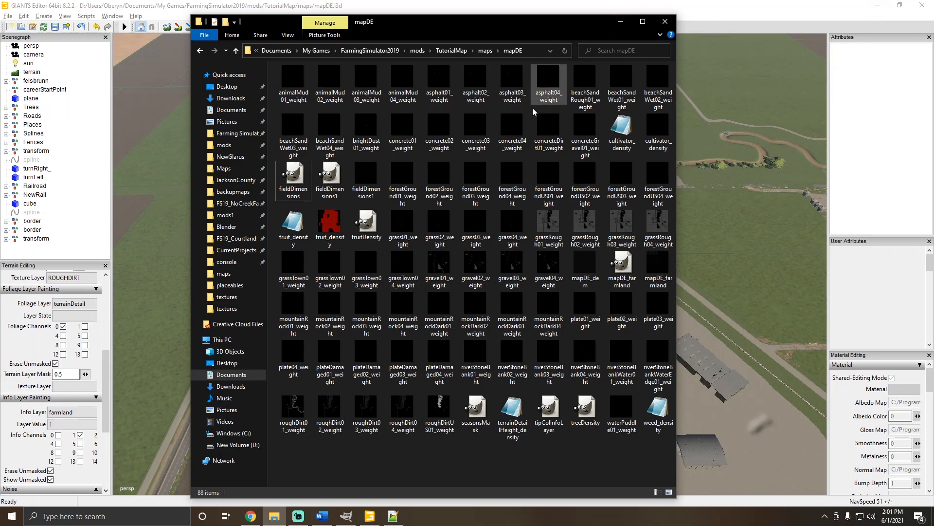
{"action": "double_click", "coordinate": [409, 28]}
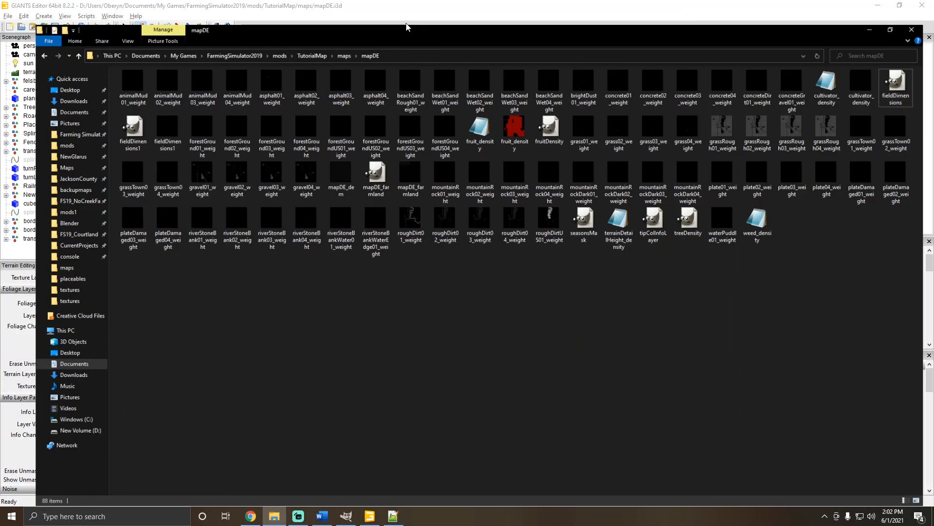
{"action": "double_click", "coordinate": [441, 5]}
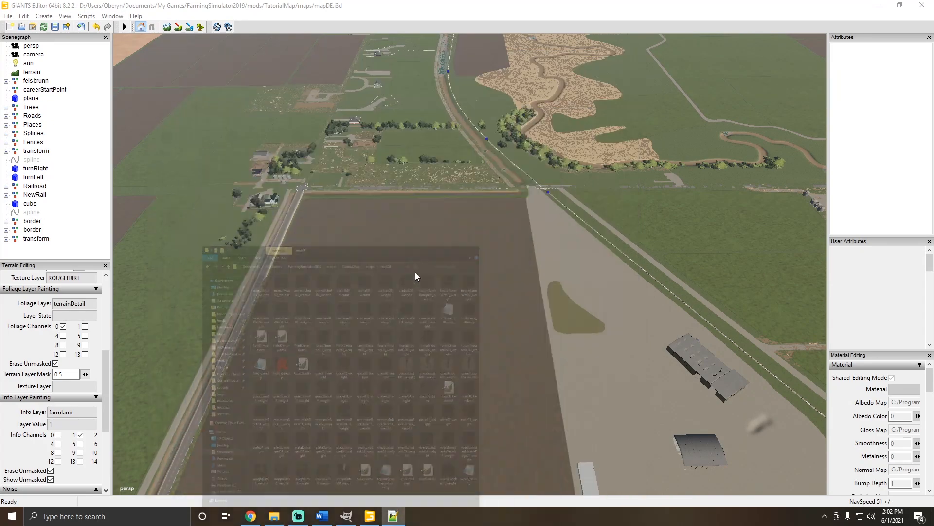
{"action": "left_click", "coordinate": [580, 59]}
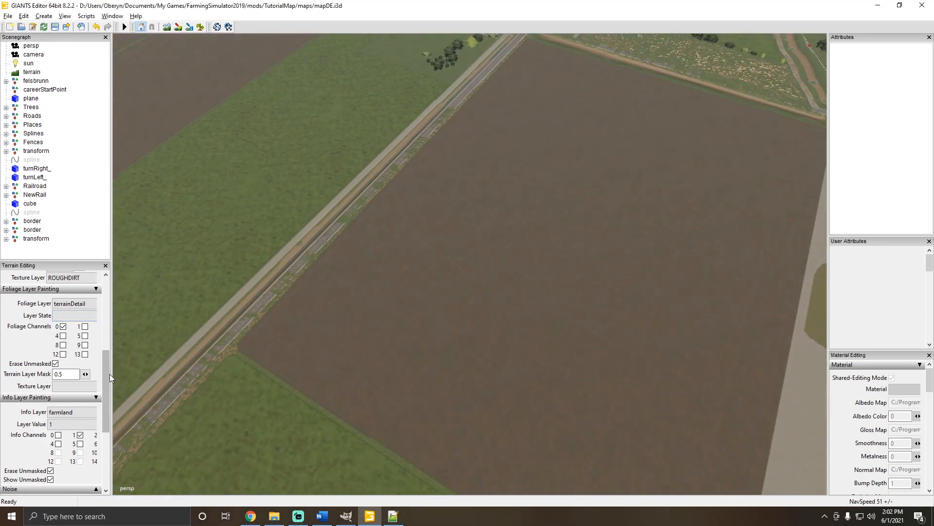
{"action": "left_click_drag", "start_coordinate": [107, 374], "coordinate": [106, 398]}
{"action": "left_click", "coordinate": [66, 334]}
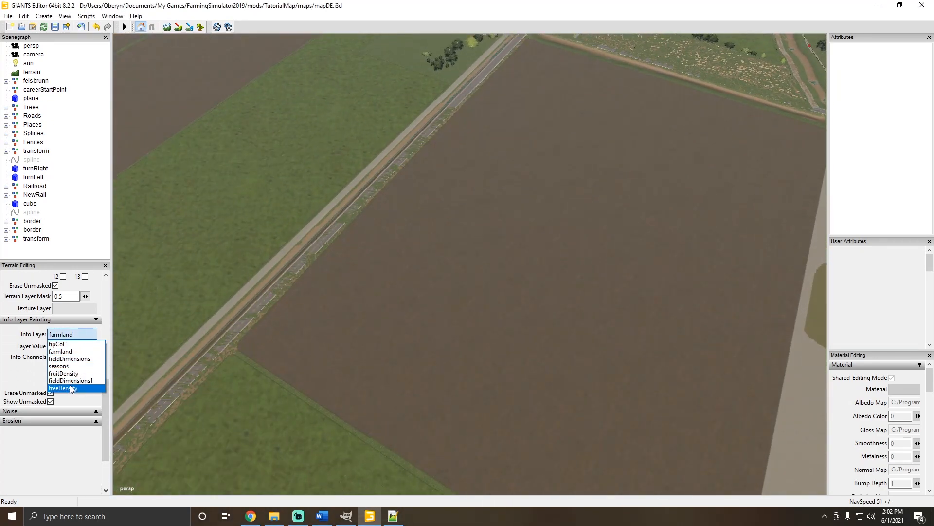
{"action": "left_click", "coordinate": [74, 359]}
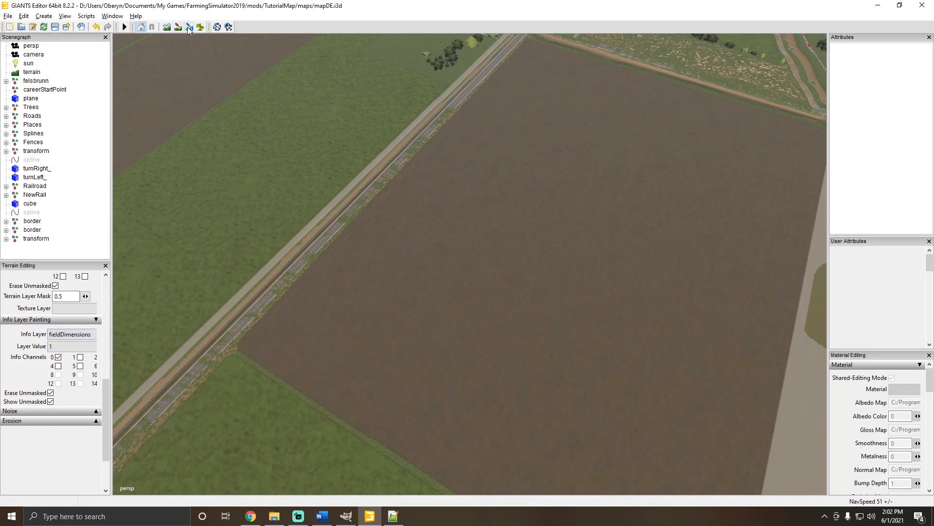
{"action": "left_click", "coordinate": [190, 28]}
Examine the coloured field areas of the fieldDimensions info layer across the whole map, and turn off info layer painting mode.
{"action": "left_click_drag", "start_coordinate": [443, 256], "coordinate": [145, 283], "text": "alt"}
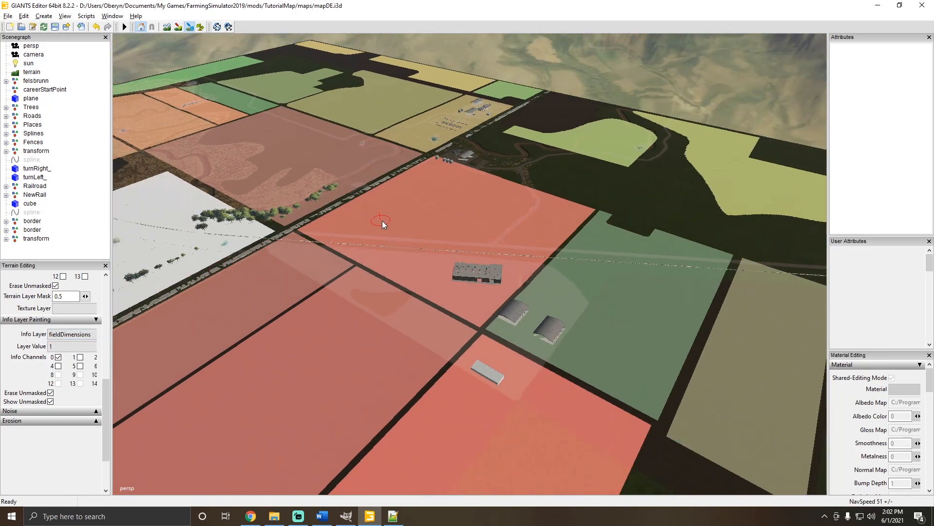
{"action": "left_click_drag", "start_coordinate": [382, 220], "coordinate": [575, 235], "text": "alt"}
{"action": "right_click_drag", "start_coordinate": [576, 235], "coordinate": [221, 328], "text": "alt"}
{"action": "left_click_drag", "start_coordinate": [257, 320], "coordinate": [484, 167], "text": "alt"}
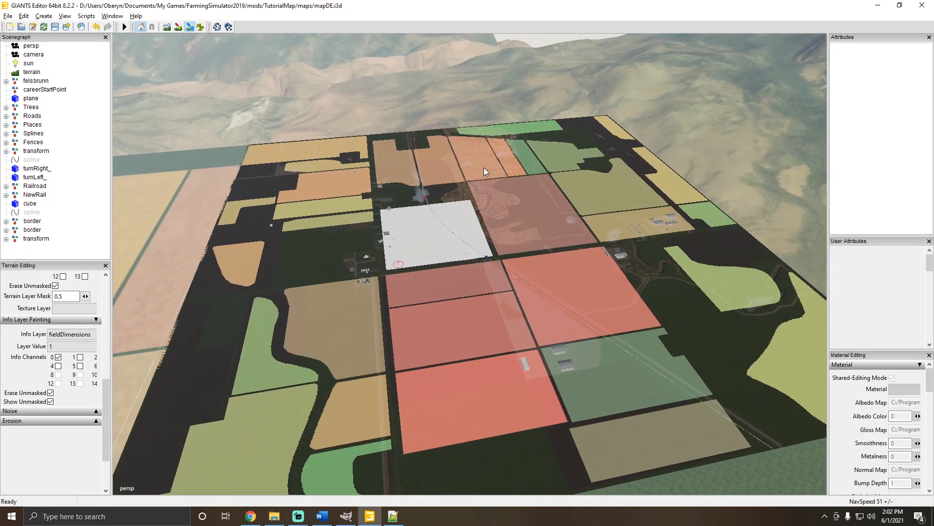
{"action": "middle_click_drag", "start_coordinate": [416, 436], "coordinate": [458, 311], "text": "alt"}
{"action": "right_click_drag", "start_coordinate": [458, 312], "coordinate": [905, 248], "text": "alt"}
{"action": "middle_click_drag", "start_coordinate": [553, 347], "coordinate": [419, 336], "text": "alt"}
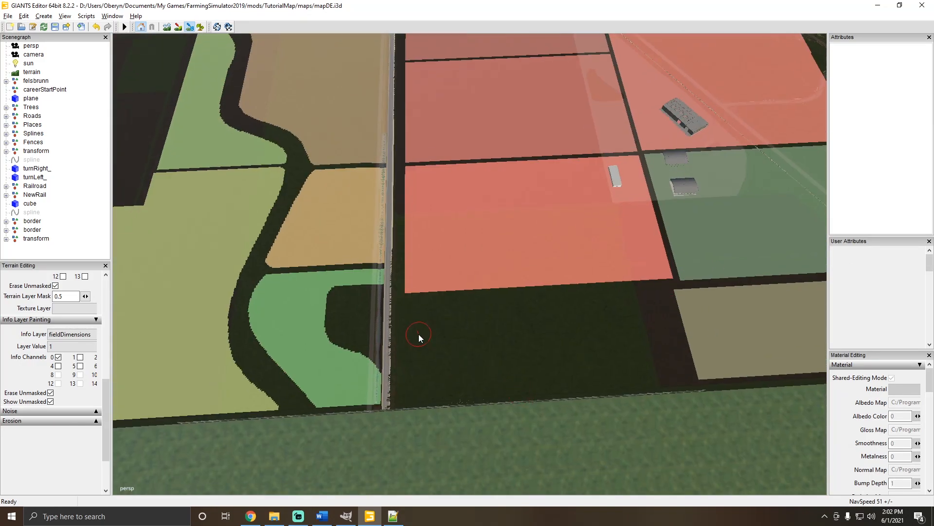
{"action": "mouse_move", "coordinate": [419, 336]}
{"action": "left_mouse_down"}
{"action": "mouse_move", "coordinate": [528, 327]}
{"action": "mouse_move", "coordinate": [459, 355]}
{"action": "mouse_move", "coordinate": [620, 160]}
{"action": "left_mouse_up"}
{"action": "key", "text": "ctrl+z"}
{"action": "right_click_drag", "start_coordinate": [620, 160], "coordinate": [492, 112], "text": "alt"}
{"action": "left_click", "coordinate": [193, 29]}
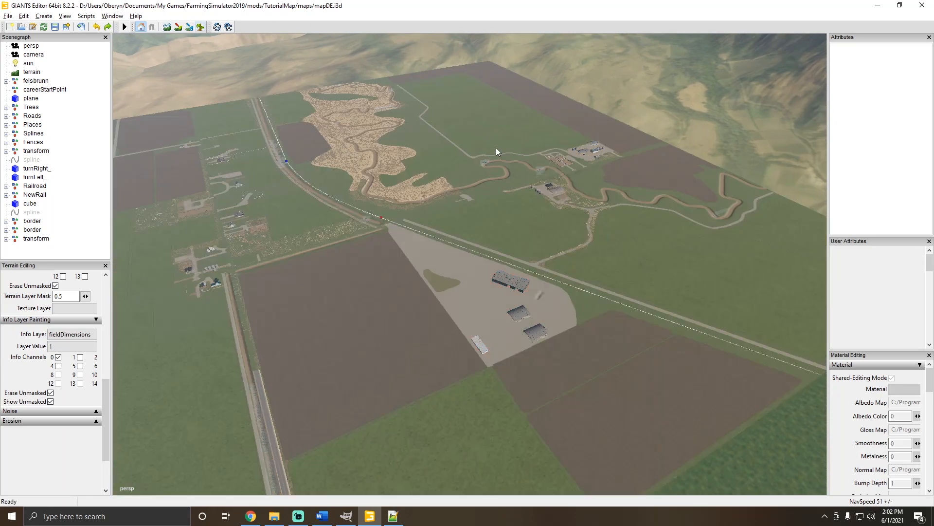
{"action": "left_click_drag", "start_coordinate": [495, 147], "coordinate": [404, 261], "text": "alt"}
{"action": "mouse_move", "coordinate": [404, 261]}
{"action": "right_mouse_down", "text": "alt"}
{"action": "mouse_move", "coordinate": [570, 232]}
{"action": "mouse_move", "coordinate": [361, 304]}
{"action": "right_mouse_up", "text": "alt"}
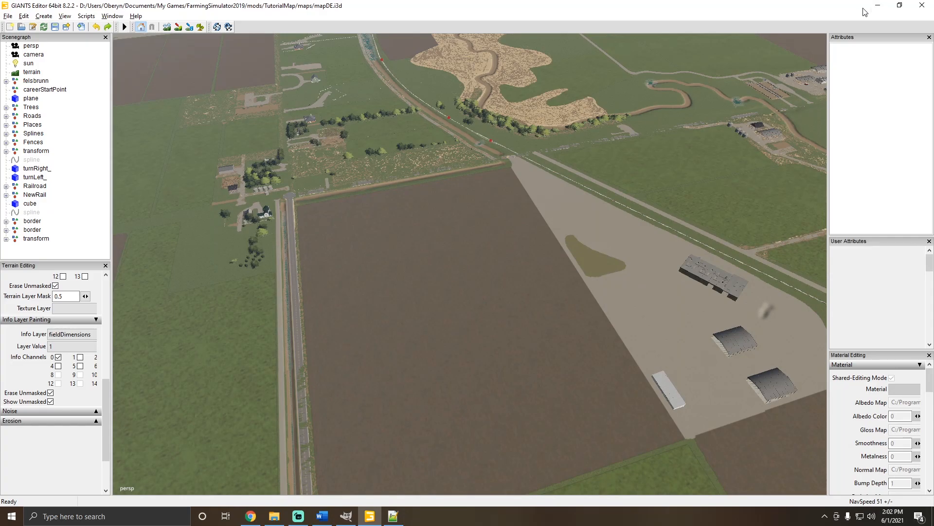
{"action": "left_click", "coordinate": [878, 5]}
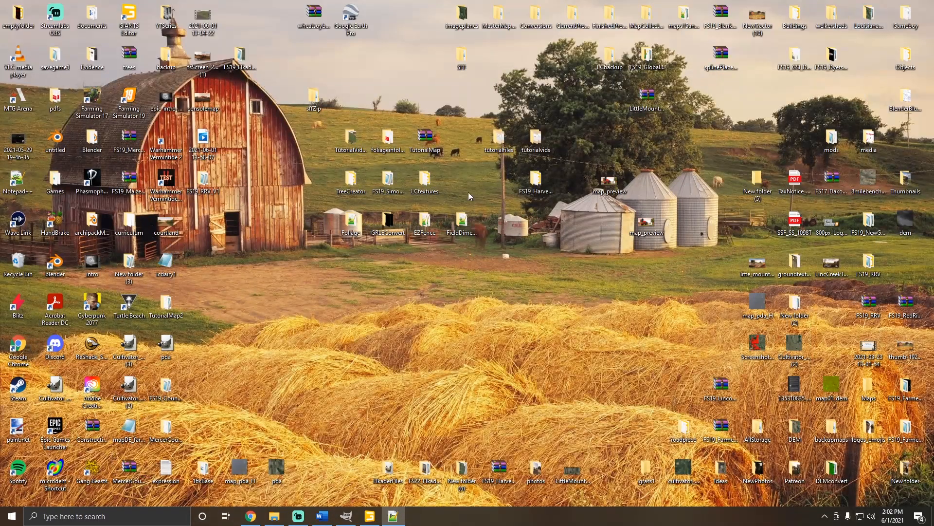
{"action": "left_click", "coordinate": [370, 516]}
{"action": "left_click_drag", "start_coordinate": [463, 410], "coordinate": [506, 351], "text": "alt"}
{"action": "right_click_drag", "start_coordinate": [506, 351], "coordinate": [453, 384], "text": "alt"}
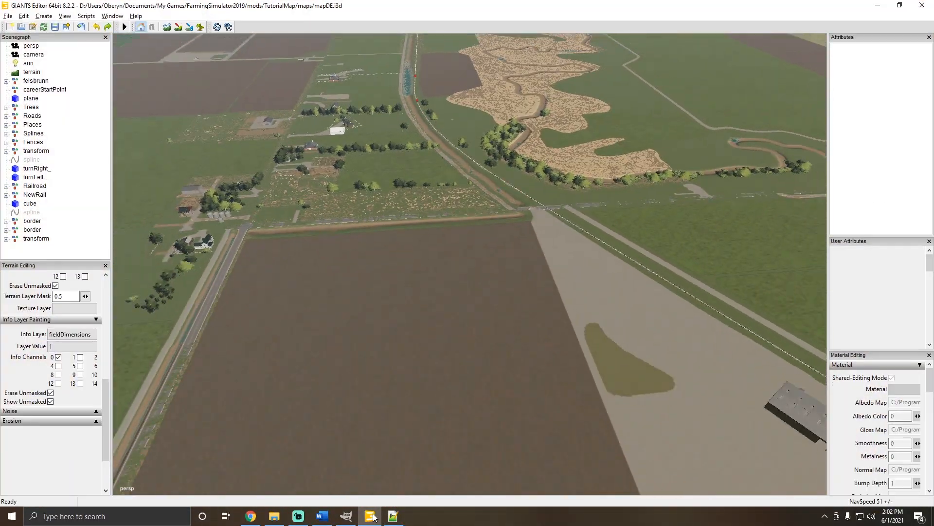
Copy the cultivator_density GDM file from the mapDE folder in File Explorer.
{"action": "left_click", "coordinate": [275, 515]}
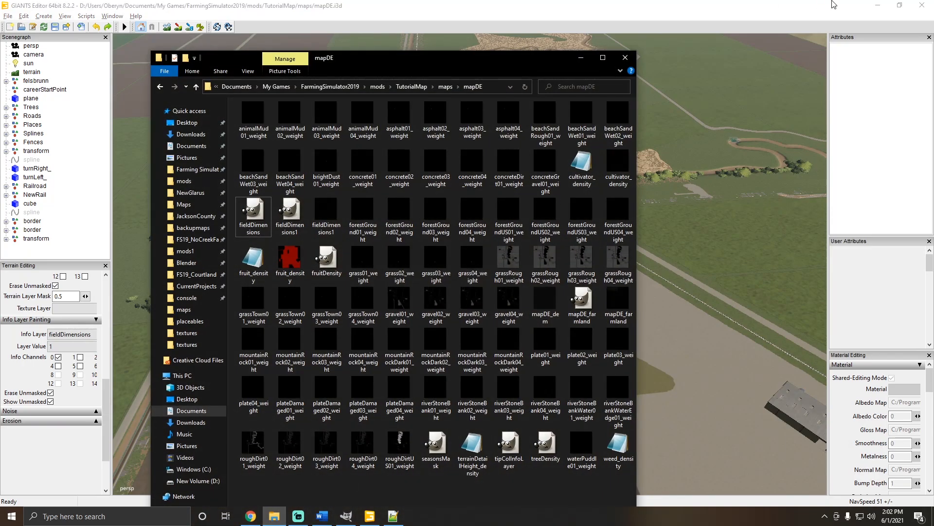
{"action": "left_click", "coordinate": [878, 6]}
{"action": "double_click", "coordinate": [528, 62]}
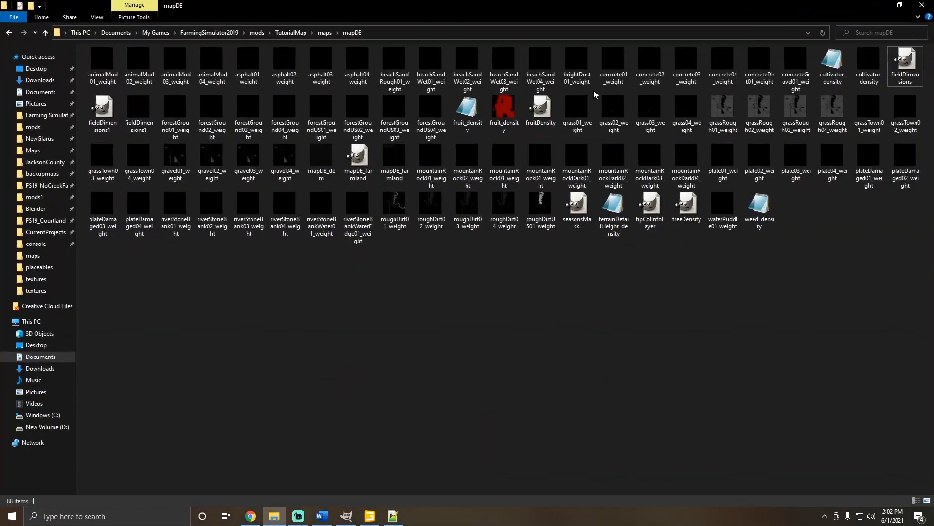
{"action": "right_click", "coordinate": [845, 78]}
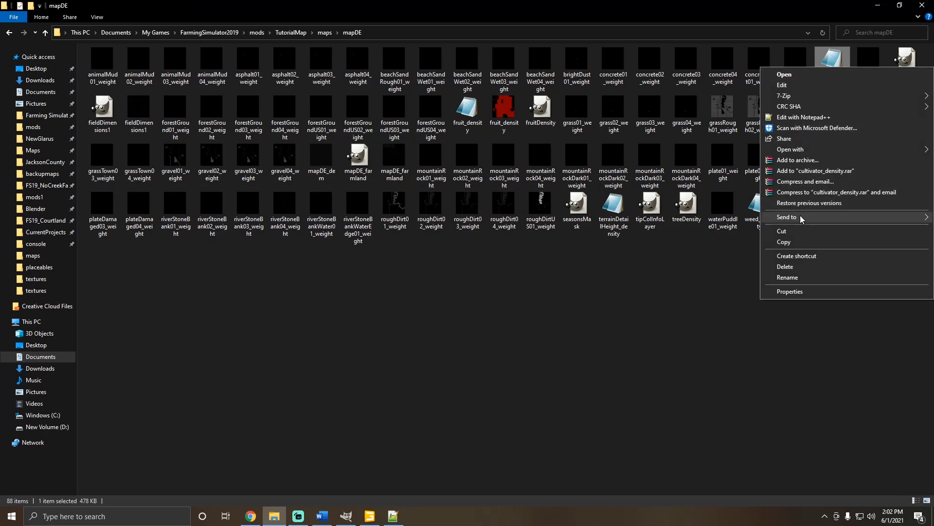
{"action": "left_click", "coordinate": [782, 243]}
Open the GRLEConvert folder on the desktop and delete its old cultivator_density GDM and PNG files.
{"action": "left_click", "coordinate": [878, 5]}
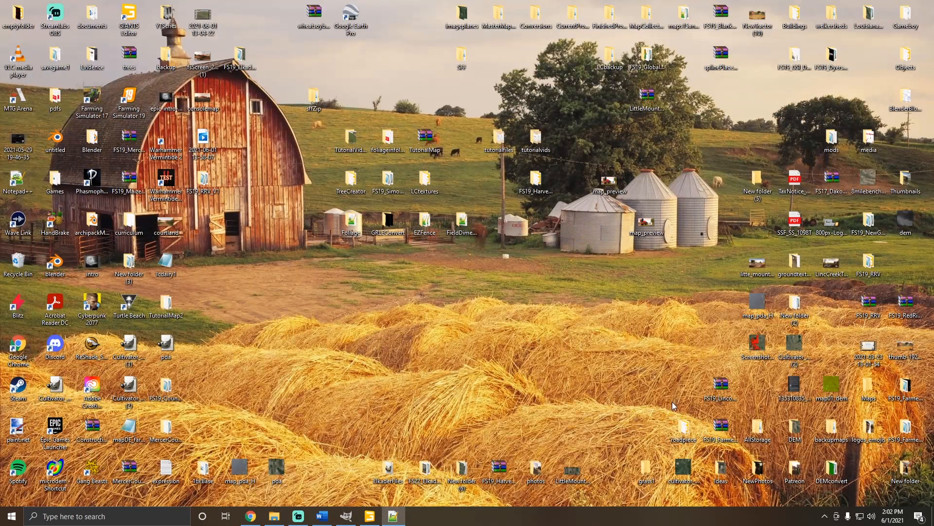
{"action": "double_click", "coordinate": [388, 223]}
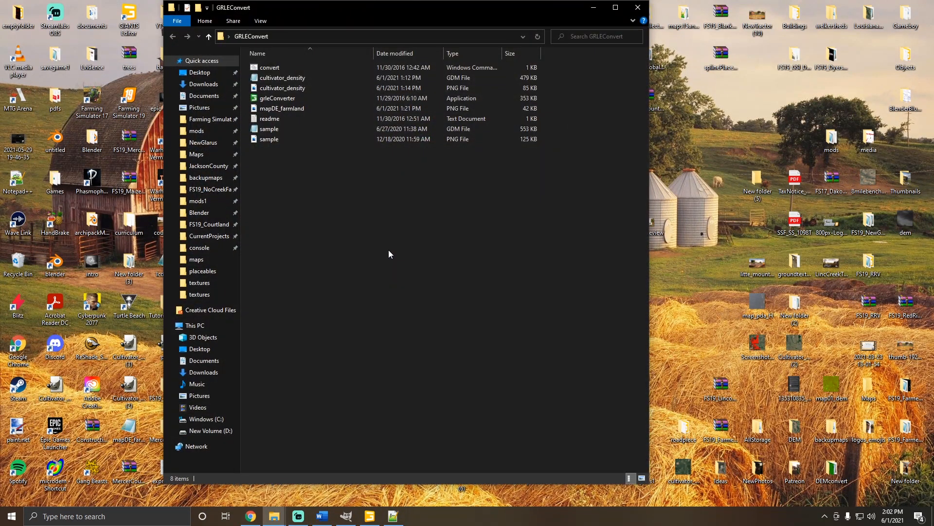
{"action": "left_click", "coordinate": [299, 88]}
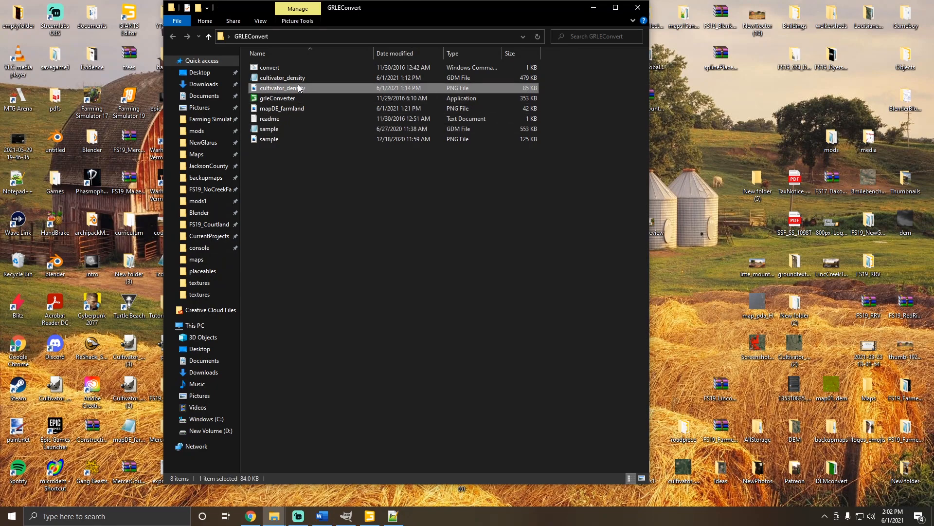
{"action": "left_click", "coordinate": [300, 78], "text": "ctrl"}
{"action": "key", "text": "Delete"}
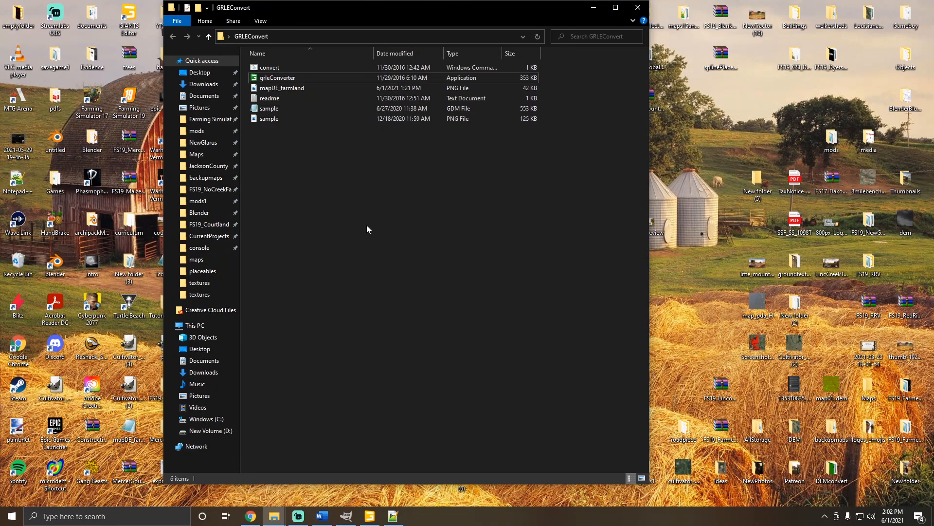
Paste the copied cultivator_density GDM file into GRLEConvert and convert it to PNG with the convert script.
{"action": "right_click", "coordinate": [367, 228]}
{"action": "left_click", "coordinate": [408, 307]}
{"action": "left_click_drag", "start_coordinate": [283, 130], "coordinate": [280, 69]}
{"action": "key", "text": "Return"}
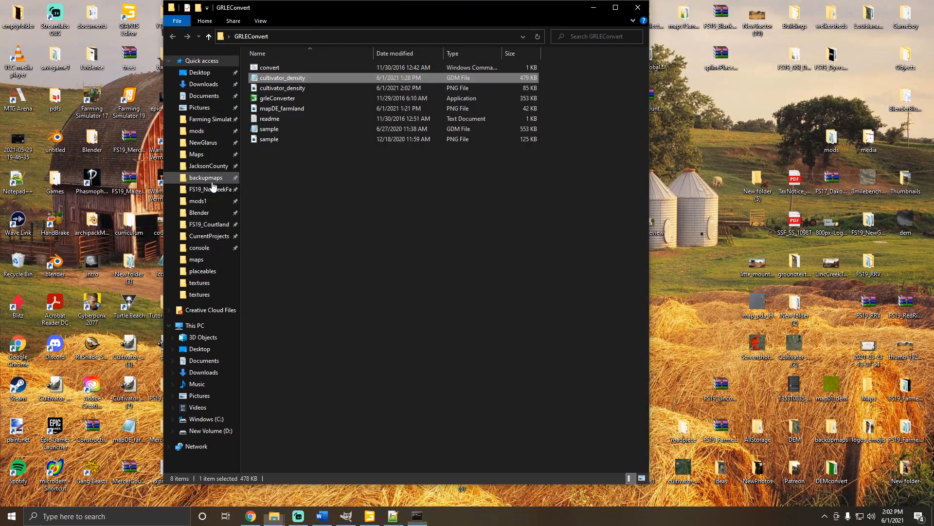
Open the converted cultivator_density PNG in GIMP and close the GRLEConvert folder window.
{"action": "right_click", "coordinate": [282, 89]}
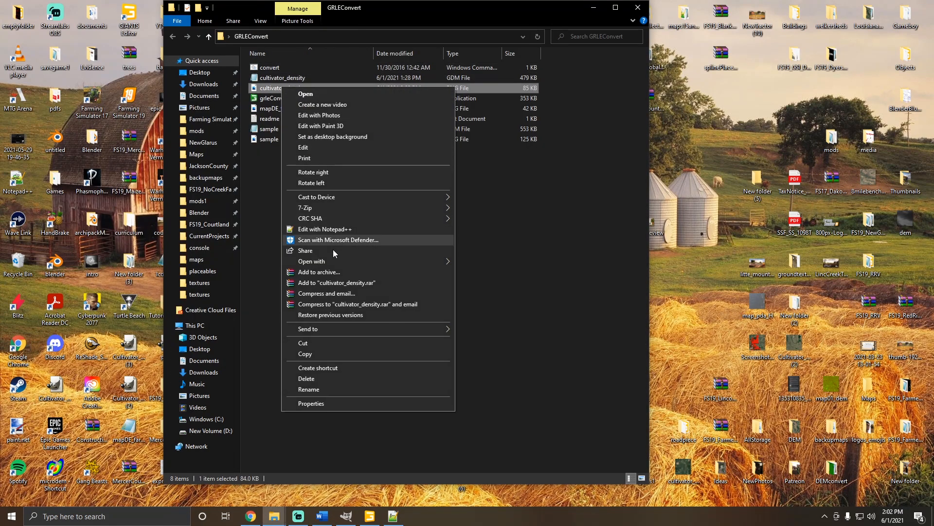
{"action": "mouse_move", "coordinate": [358, 262]}
{"action": "left_click", "coordinate": [491, 274]}
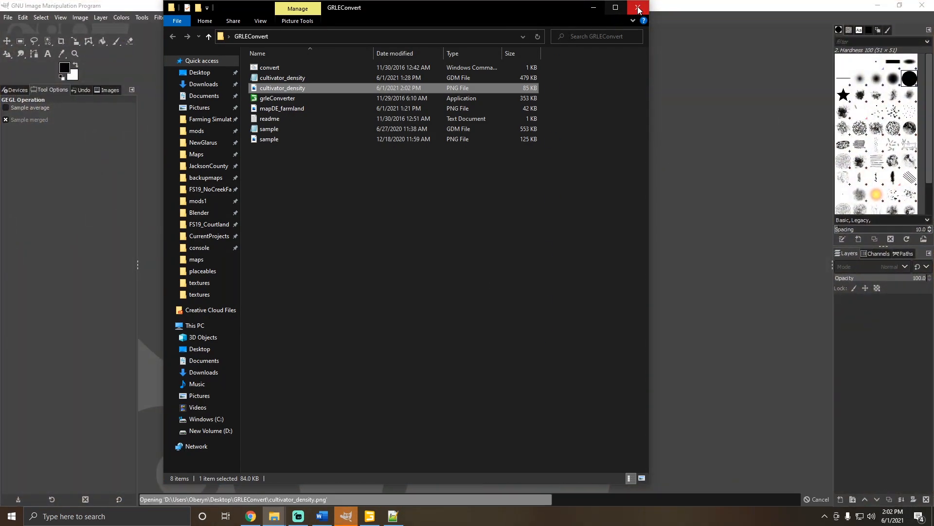
{"action": "left_click", "coordinate": [638, 7]}
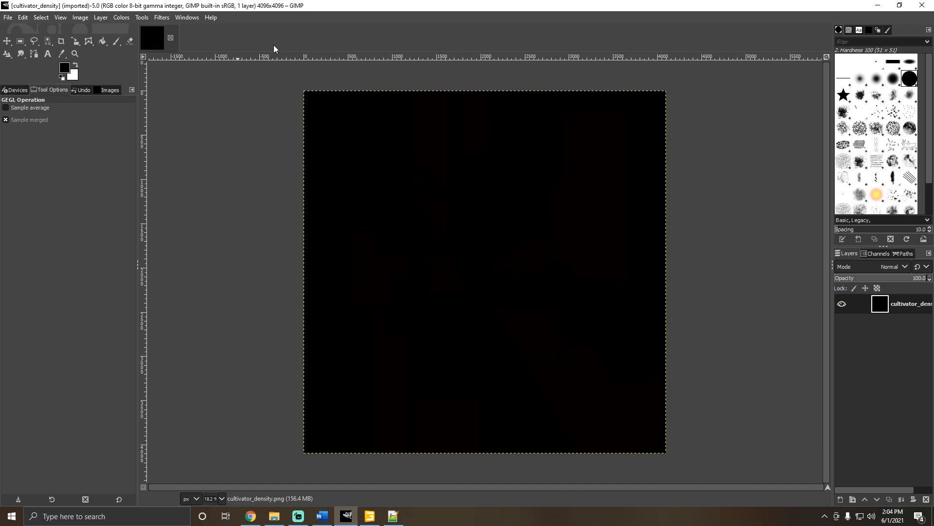
Apply Value Invert to the cultivator_density image.
{"action": "left_click", "coordinate": [125, 18]}
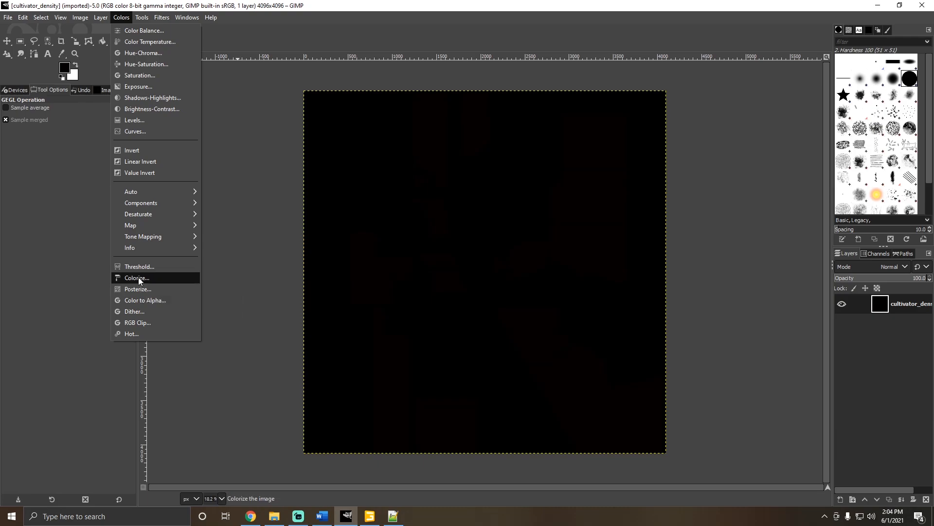
{"action": "left_click", "coordinate": [145, 173]}
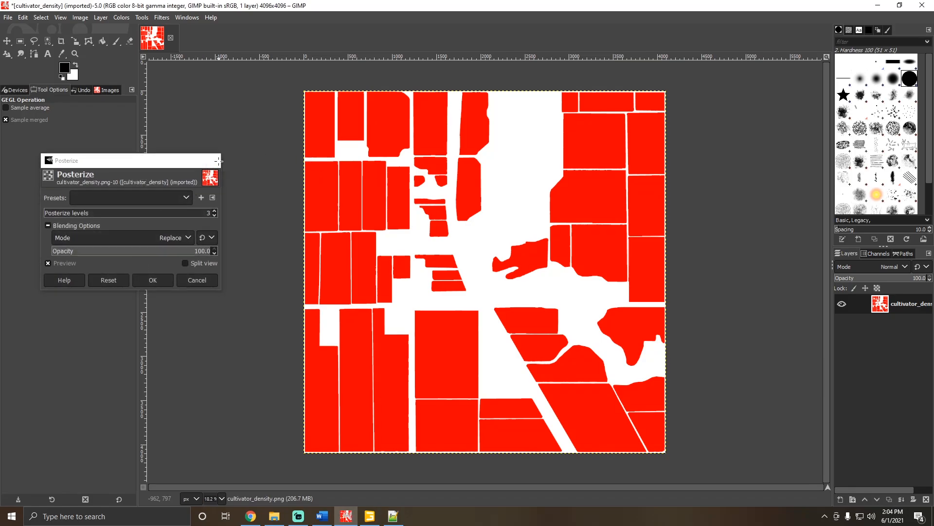
Dismiss Posterize, set the foreground colour's red value to 1, and bucket-fill the field in the map's north-west corner.
{"action": "left_click", "coordinate": [212, 160]}
{"action": "left_click", "coordinate": [64, 70]}
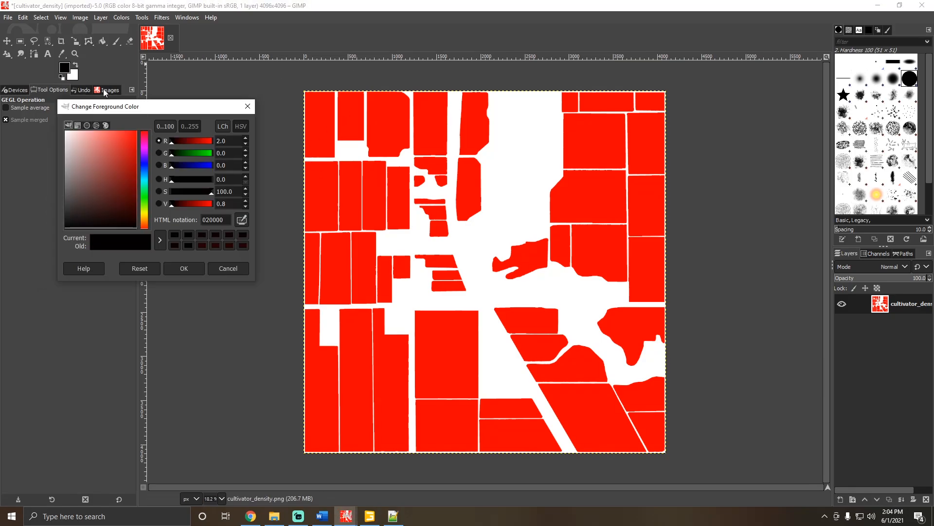
{"action": "left_click_drag", "start_coordinate": [232, 142], "coordinate": [189, 144]}
{"action": "left_click_drag", "start_coordinate": [192, 108], "coordinate": [183, 84]}
{"action": "left_click", "coordinate": [103, 42]}
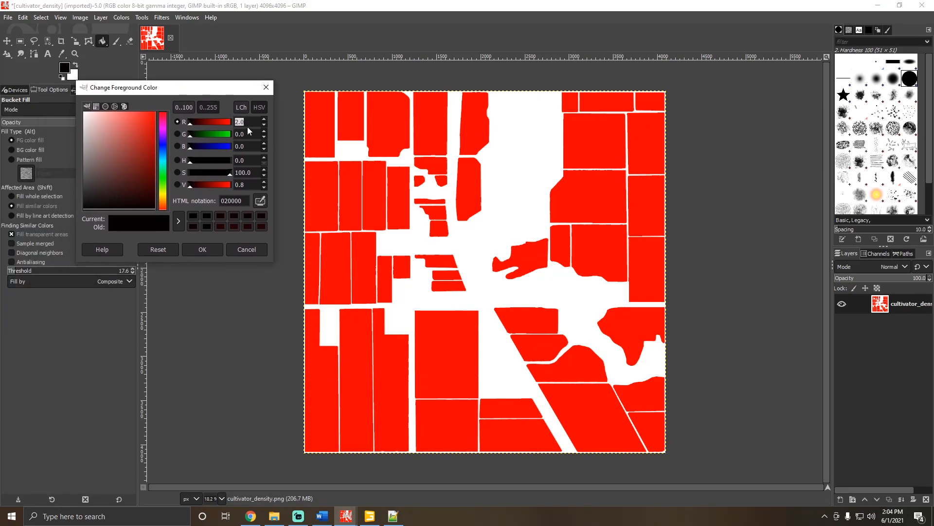
{"action": "left_click", "coordinate": [249, 121]}
{"action": "type", "text": "1"}
{"action": "left_click_drag", "start_coordinate": [237, 90], "coordinate": [206, 94]}
{"action": "left_click", "coordinate": [350, 131]}
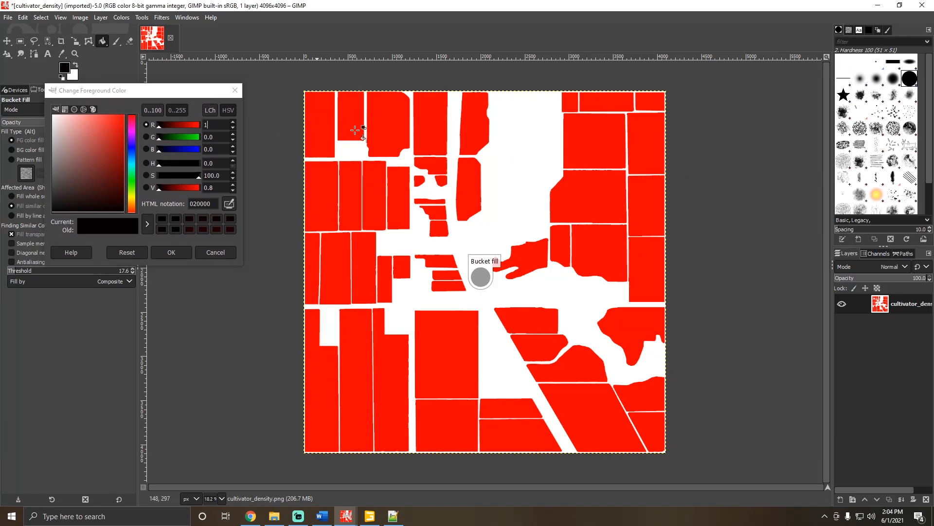
Bucket-fill the second field of the northern row with red value 2 and the third with red value 3.
{"action": "left_click_drag", "start_coordinate": [217, 126], "coordinate": [179, 127]}
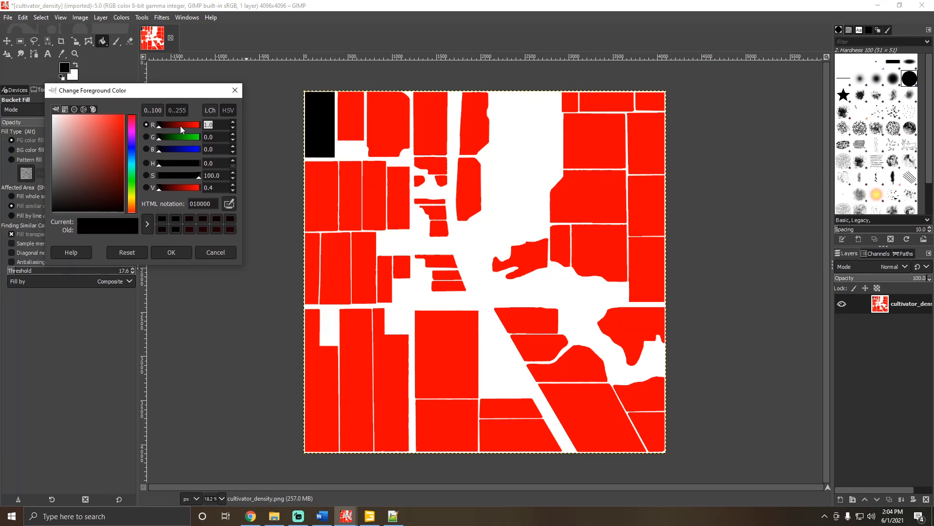
{"action": "type", "text": "2"}
{"action": "left_click", "coordinate": [349, 117]}
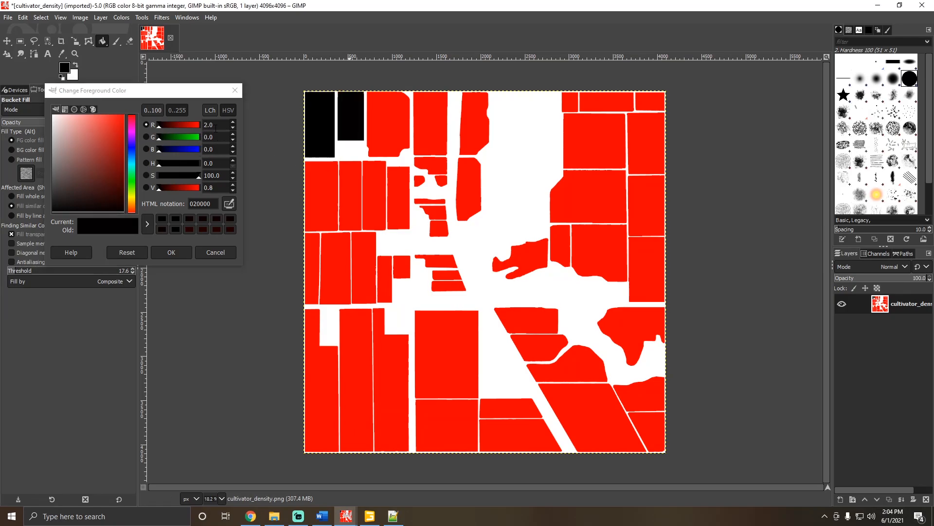
{"action": "left_click_drag", "start_coordinate": [219, 125], "coordinate": [204, 126]}
{"action": "type", "text": "3"}
{"action": "left_click", "coordinate": [389, 119]}
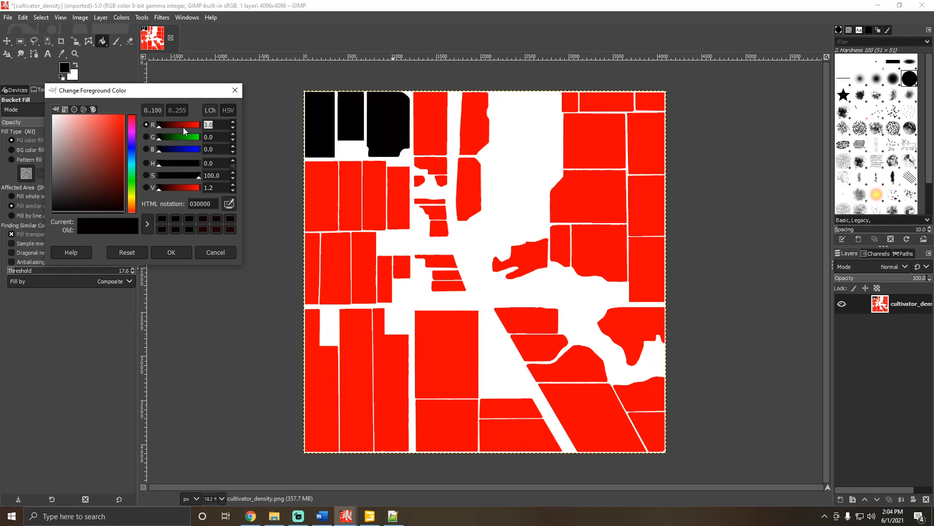
Bucket-fill the fourth field of the northern row with red value 4 and the irregular field east of the map's centre with 5.
{"action": "triple_click", "coordinate": [218, 125]}
{"action": "type", "text": "4"}
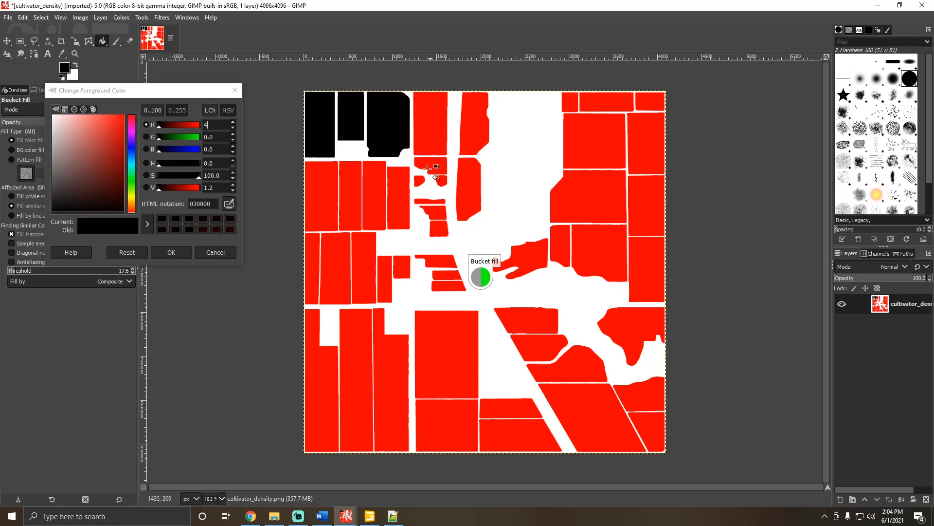
{"action": "left_click", "coordinate": [428, 146]}
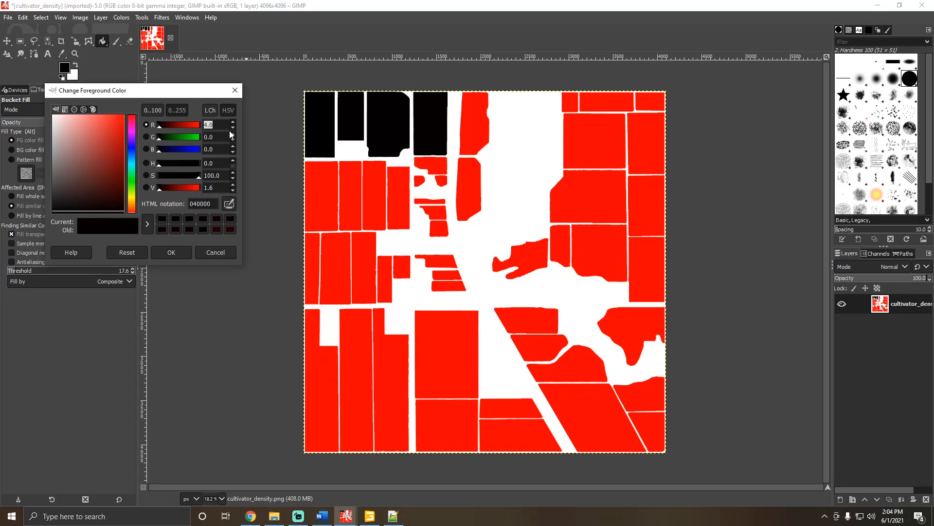
{"action": "type", "text": "5"}
{"action": "left_click", "coordinate": [511, 258]}
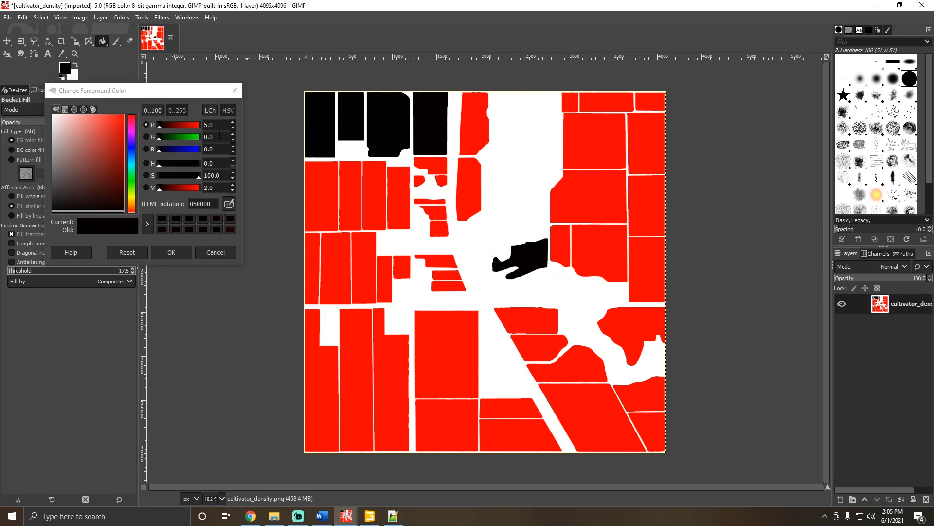
Bucket-fill the irregular field on the south-eastern edge with red value 6 and the rounded field south-west of it with 7.
{"action": "left_click", "coordinate": [208, 126]}
{"action": "type", "text": "6"}
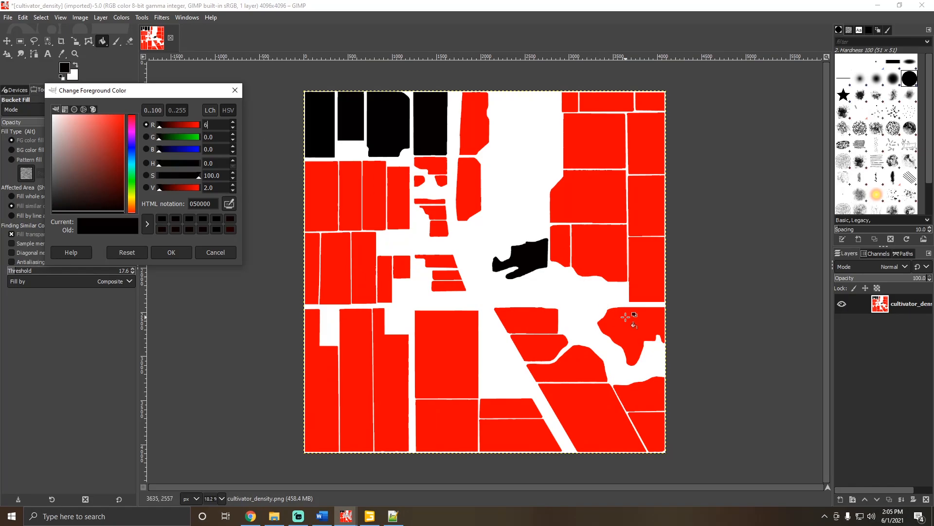
{"action": "left_click", "coordinate": [625, 327]}
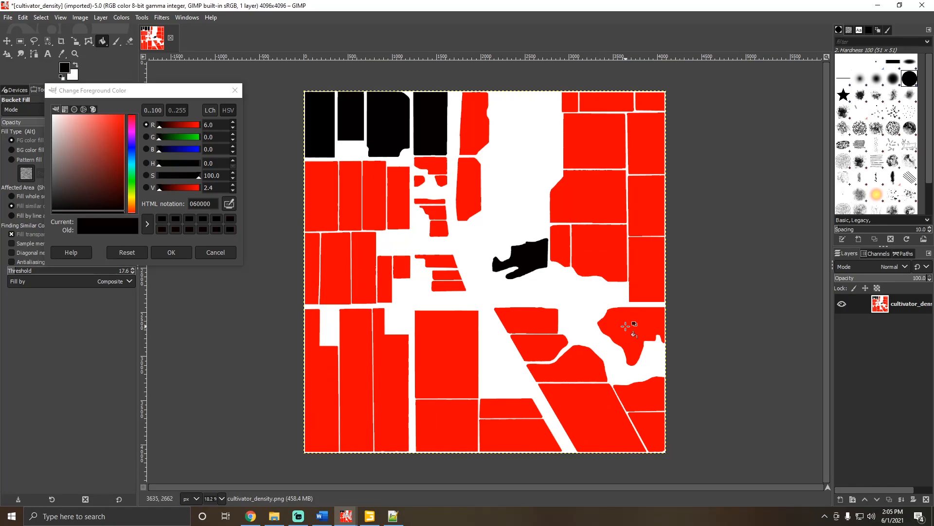
{"action": "left_click", "coordinate": [220, 128]}
{"action": "type", "text": "7"}
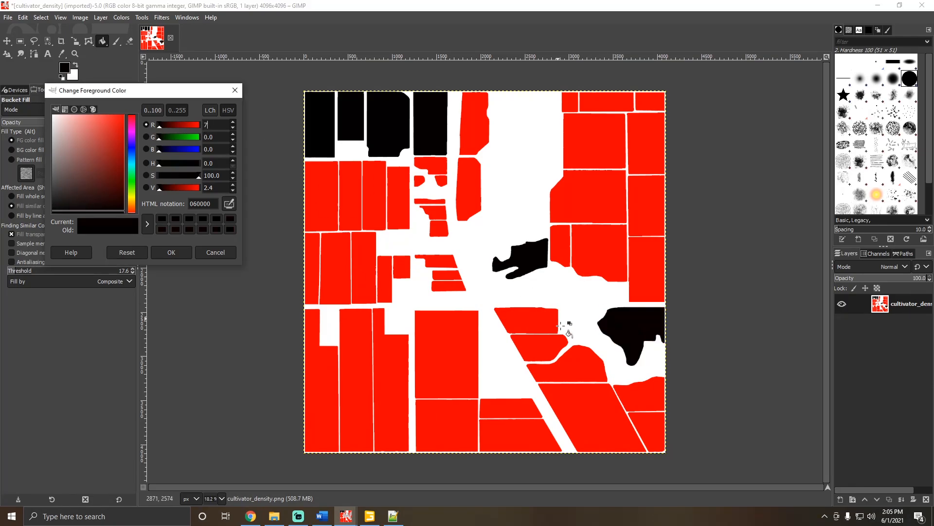
{"action": "left_click", "coordinate": [584, 358]}
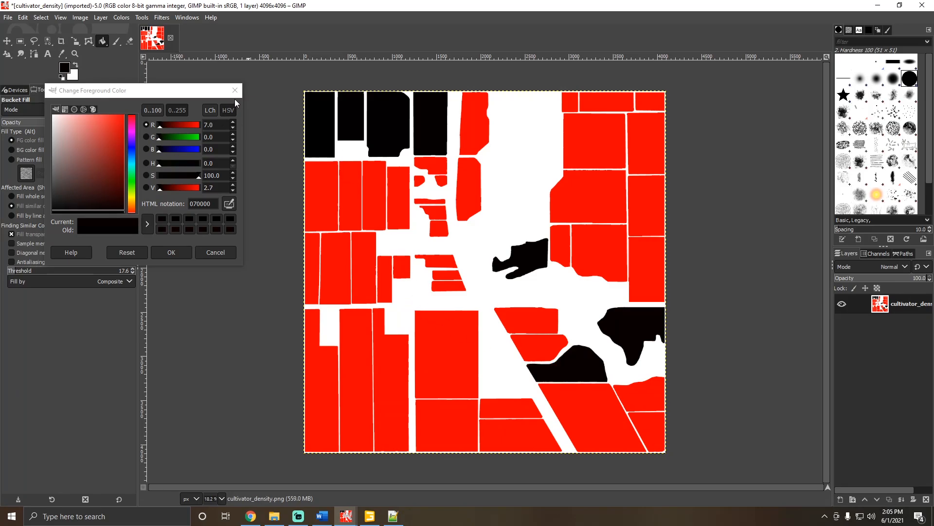
Set the foreground red value to 8 and bucket-fill the fifth northern field and all remaining fields in the north-east block.
{"action": "left_click", "coordinate": [218, 126]}
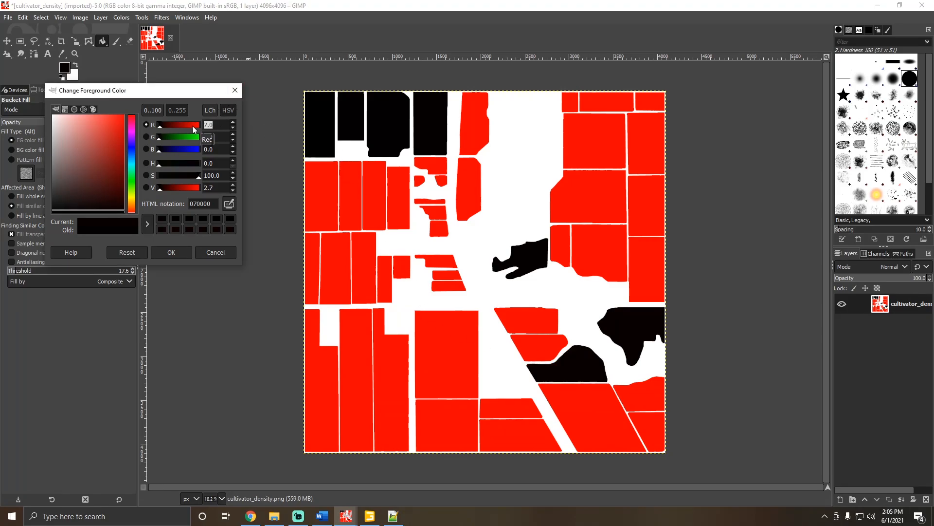
{"action": "type", "text": "8"}
{"action": "left_click", "coordinate": [513, 121]}
{"action": "left_click", "coordinate": [570, 106]}
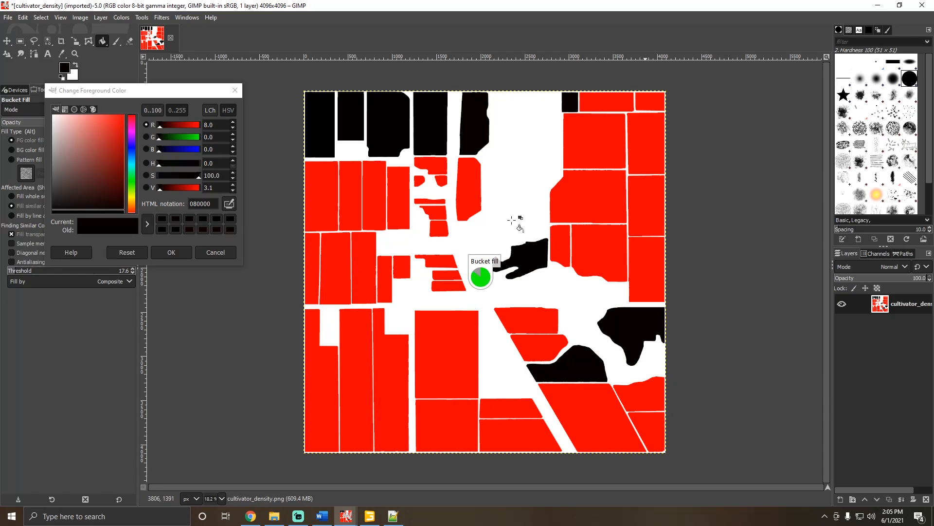
{"action": "left_click", "coordinate": [584, 247]}
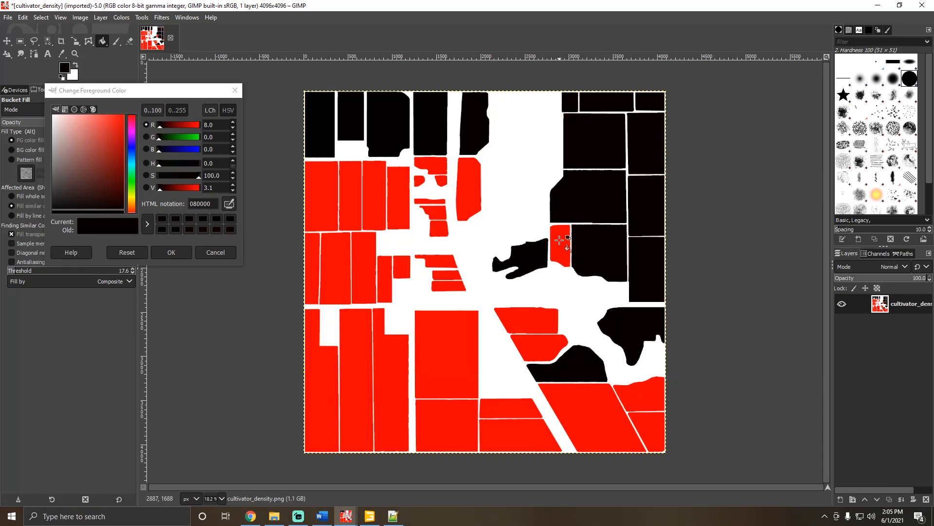
{"action": "left_click", "coordinate": [560, 240]}
Bucket-fill the small fields in the upper middle of the map and the tall field beside them with red value 8.
{"action": "left_click", "coordinate": [431, 171]}
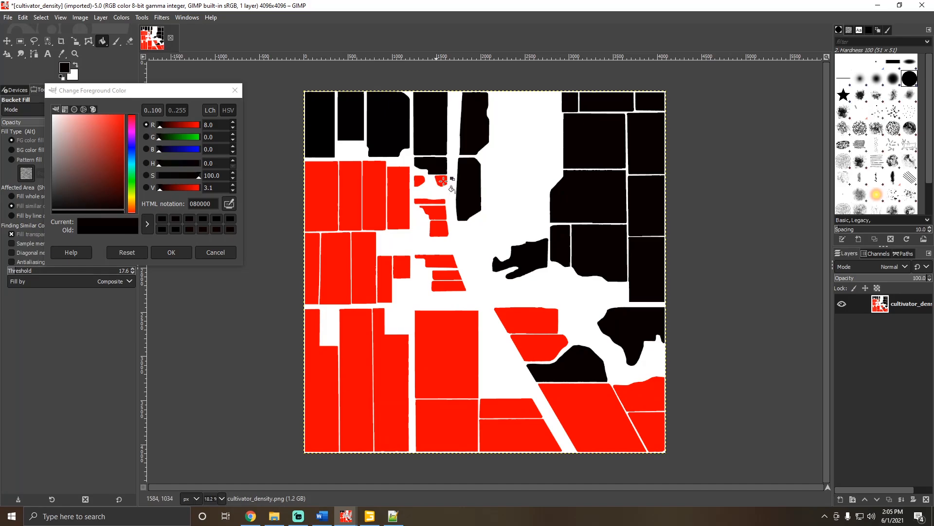
{"action": "left_click", "coordinate": [442, 181]}
{"action": "left_click", "coordinate": [421, 181]}
{"action": "left_click", "coordinate": [426, 201]}
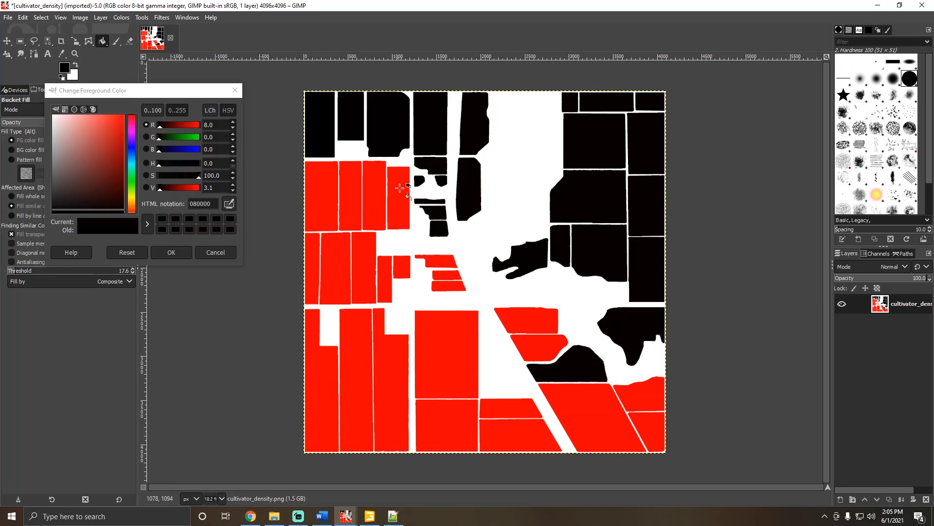
Bucket-fill the four upright fields in the second row of the map's west side with red value 8.
{"action": "left_click", "coordinate": [396, 202]}
{"action": "left_click", "coordinate": [378, 203]}
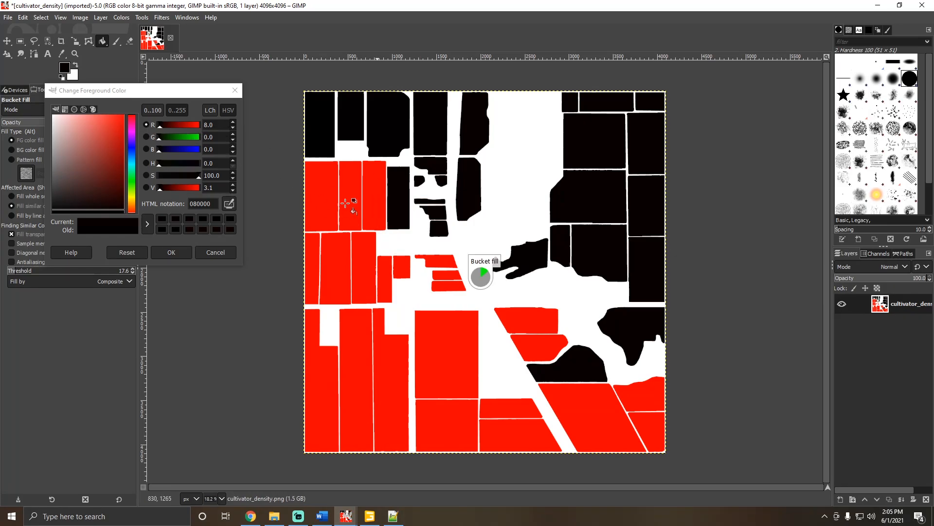
{"action": "left_click", "coordinate": [324, 199]}
{"action": "left_click", "coordinate": [320, 191]}
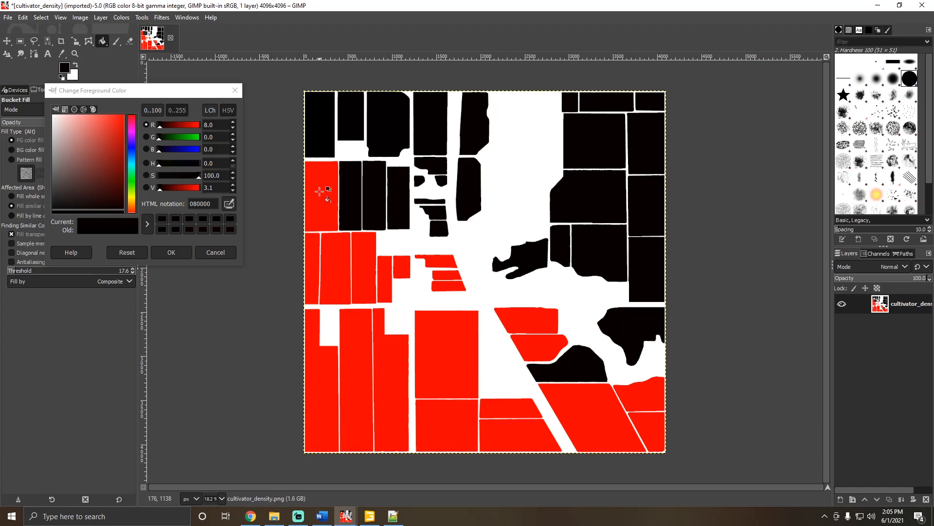
Bucket-fill the five fields in the third row of the map's west side with red value 8.
{"action": "left_click", "coordinate": [331, 264]}
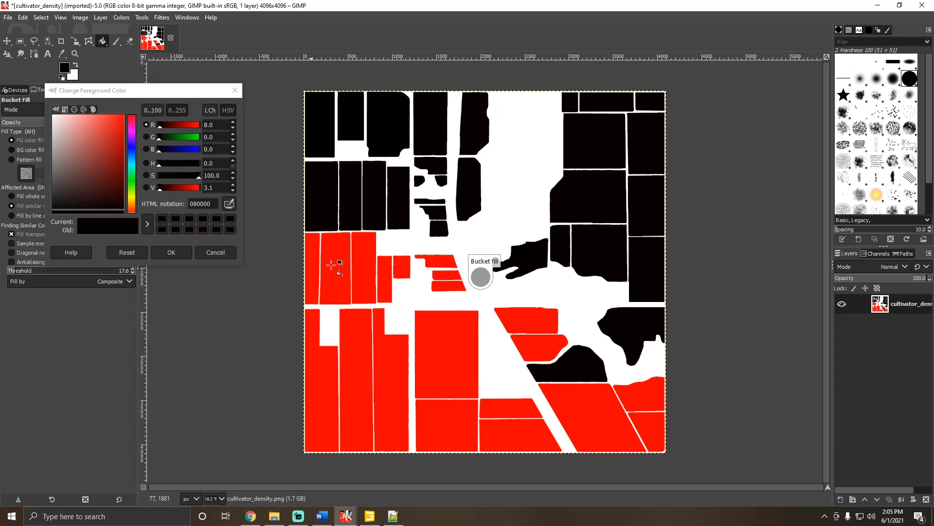
{"action": "left_click", "coordinate": [333, 265]}
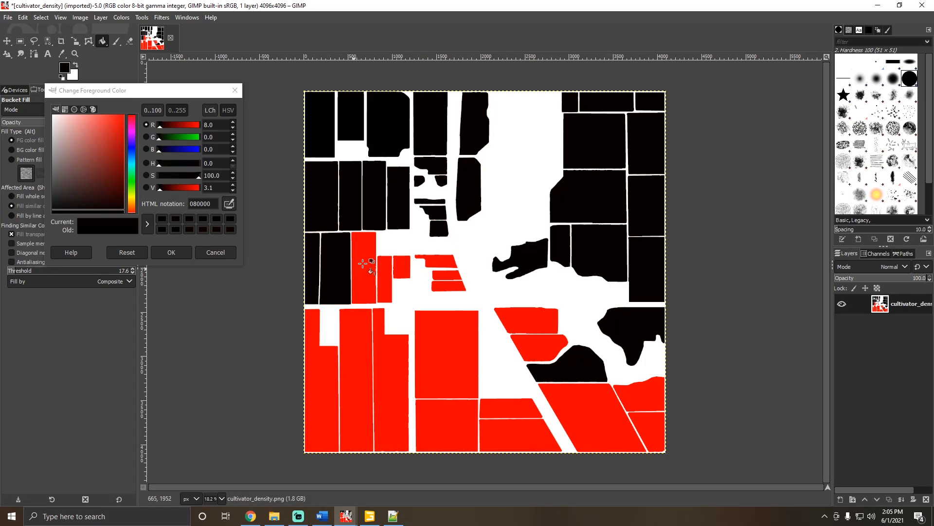
{"action": "left_click", "coordinate": [362, 263]}
{"action": "left_click", "coordinate": [388, 269]}
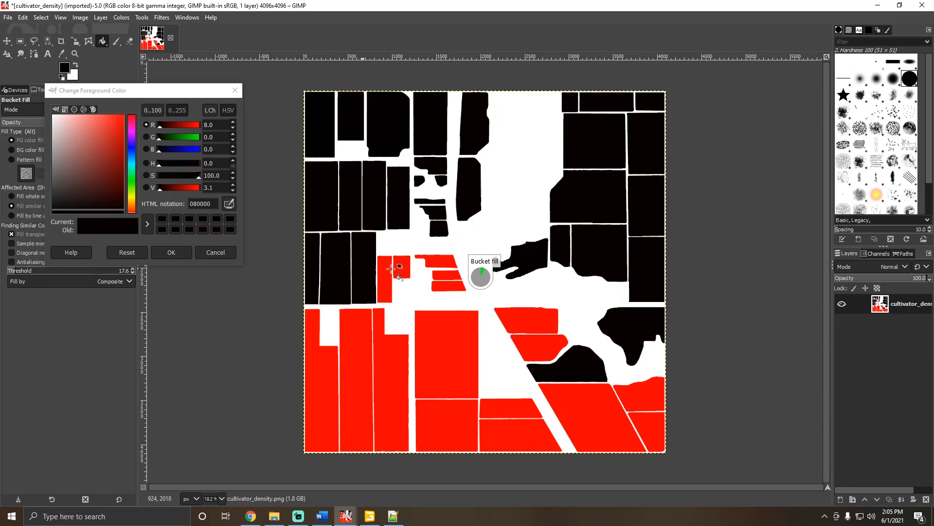
{"action": "left_click", "coordinate": [402, 269]}
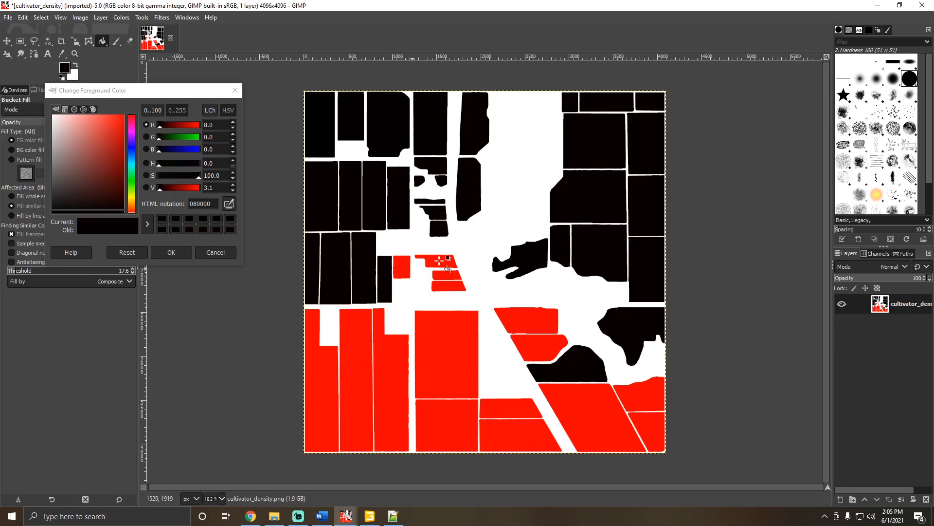
Bucket-fill the three small stacked fields just west of the map's centre with red value 8.
{"action": "left_click", "coordinate": [440, 260]}
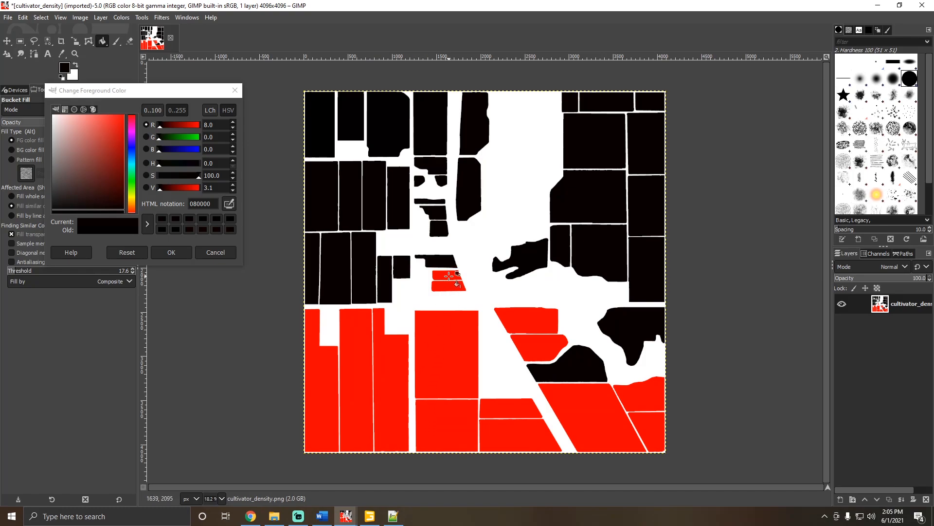
{"action": "left_click", "coordinate": [451, 284]}
{"action": "left_click", "coordinate": [449, 276]}
Switch to GIANTS Editor and close it, saving the mapDE.i3d map.
{"action": "left_click", "coordinate": [369, 517]}
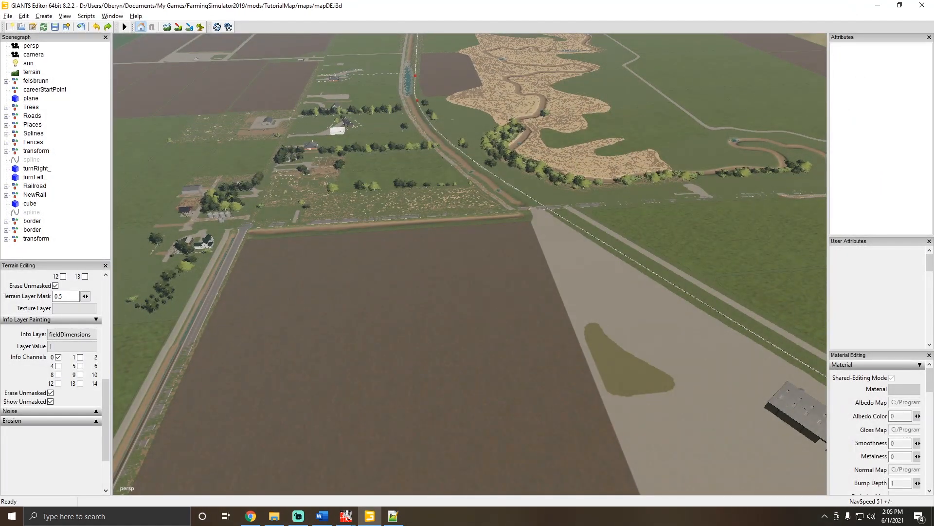
{"action": "left_click", "coordinate": [922, 6]}
{"action": "left_click", "coordinate": [514, 258]}
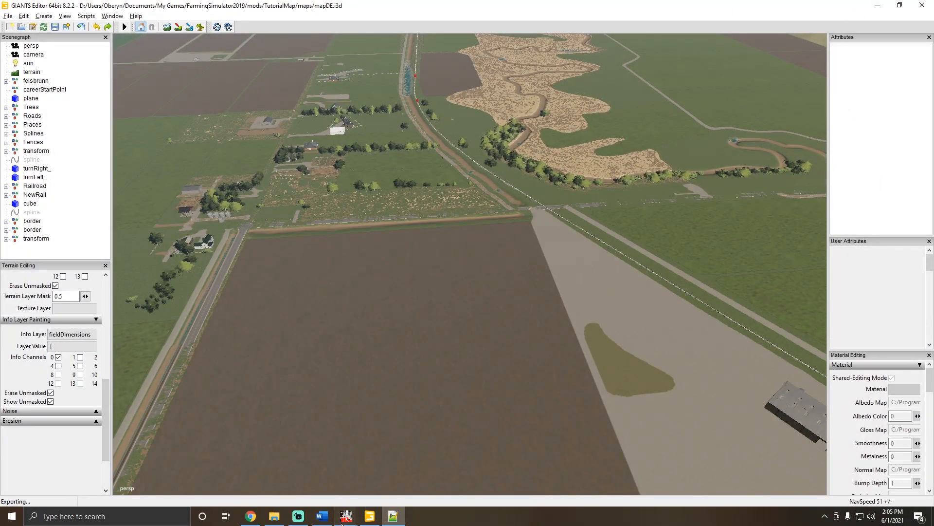
Return to GIMP and bucket-fill the long south-western fields and the four south-central fields with red value 8.
{"action": "mouse_move", "coordinate": [346, 516]}
{"action": "left_click", "coordinate": [388, 438]}
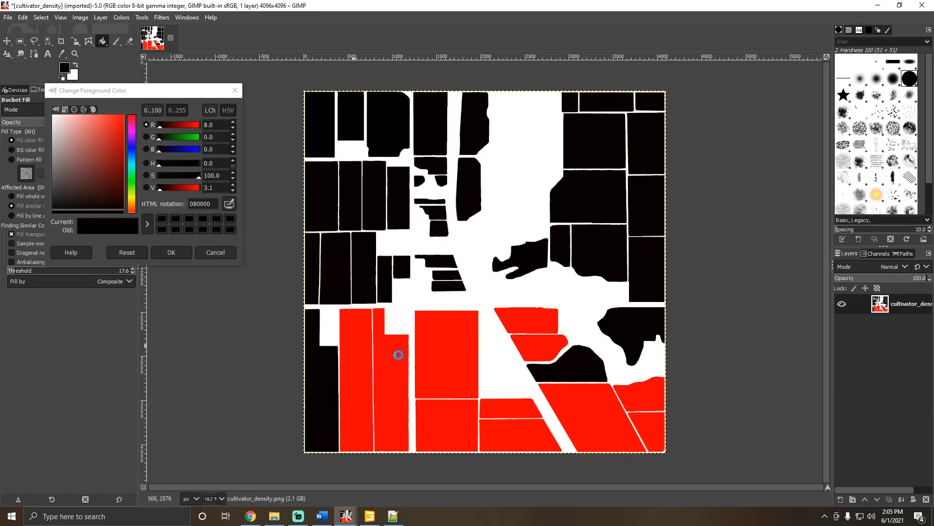
{"action": "left_click", "coordinate": [465, 343]}
{"action": "left_click", "coordinate": [457, 427]}
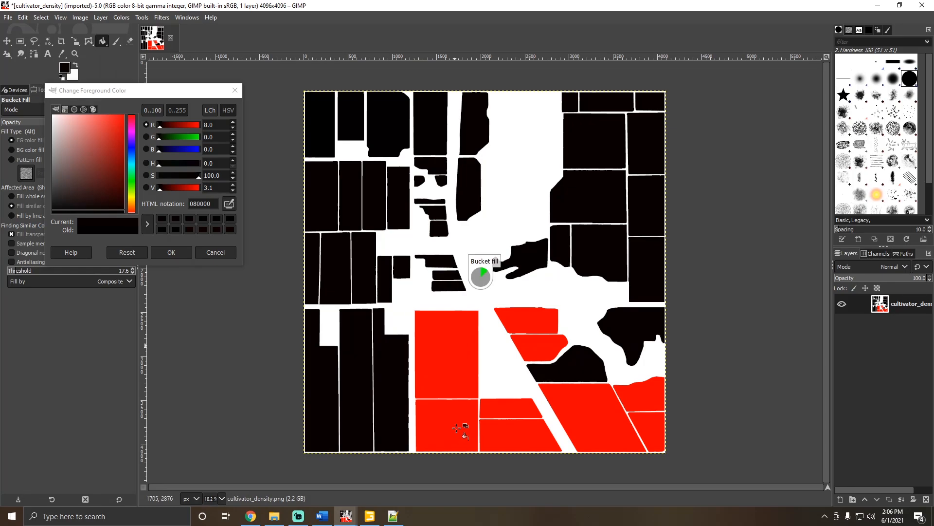
{"action": "left_click", "coordinate": [511, 407]}
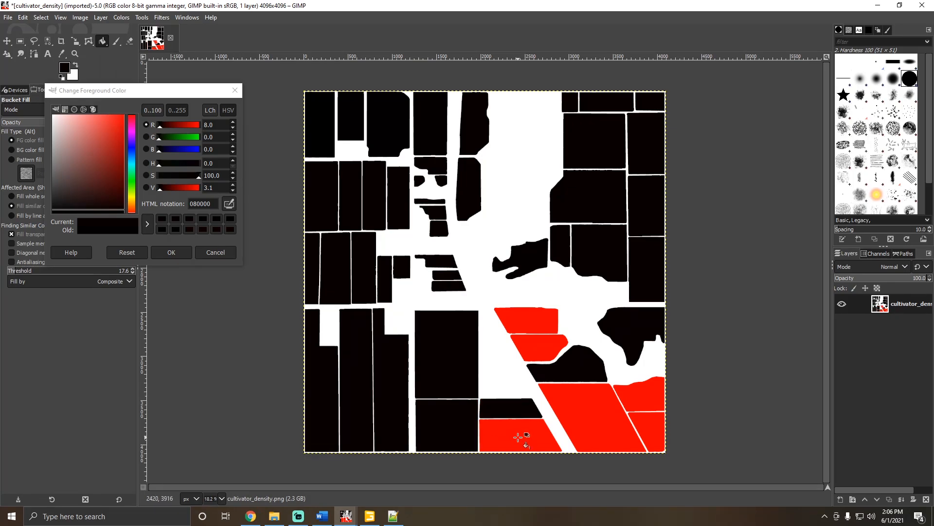
{"action": "left_click", "coordinate": [519, 437]}
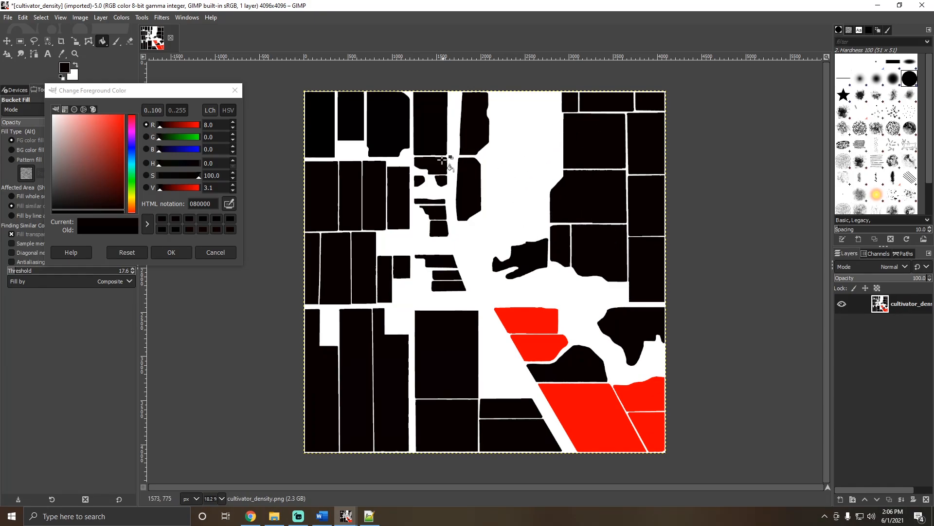
Bucket-fill the five remaining bright red fields in the map's south-east with red value 8.
{"action": "left_click", "coordinate": [524, 315]}
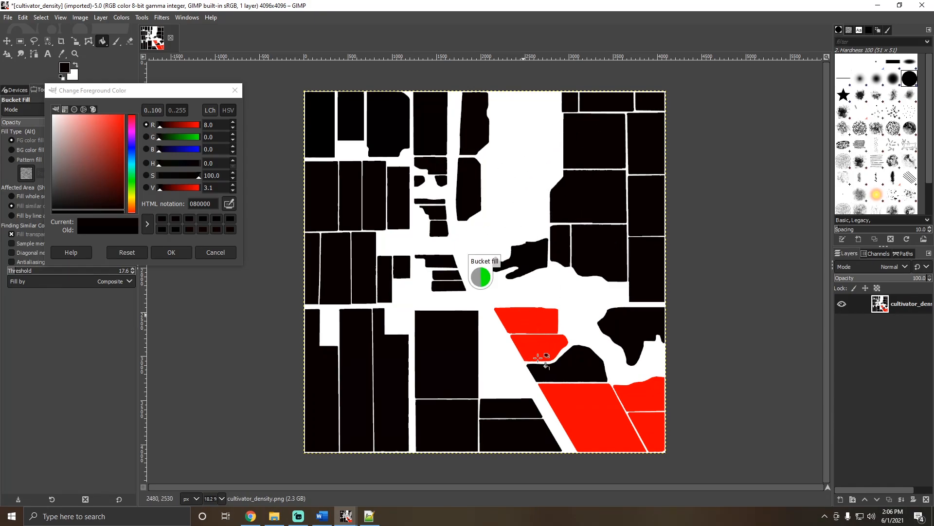
{"action": "left_click", "coordinate": [538, 347]}
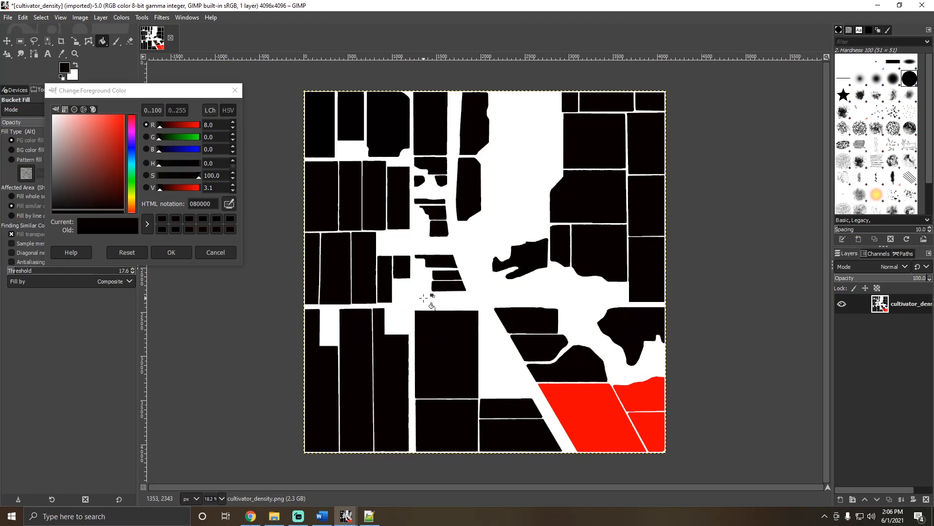
{"action": "left_click", "coordinate": [597, 397]}
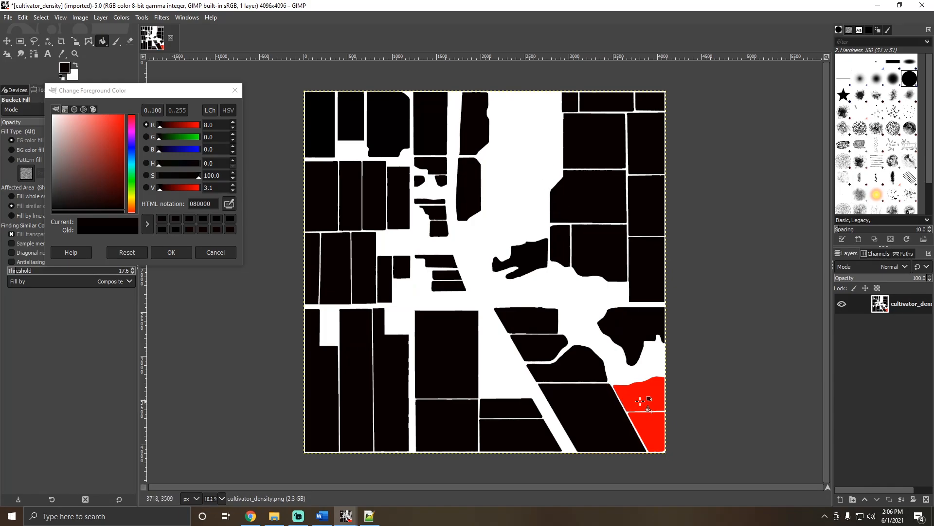
{"action": "left_click", "coordinate": [653, 400]}
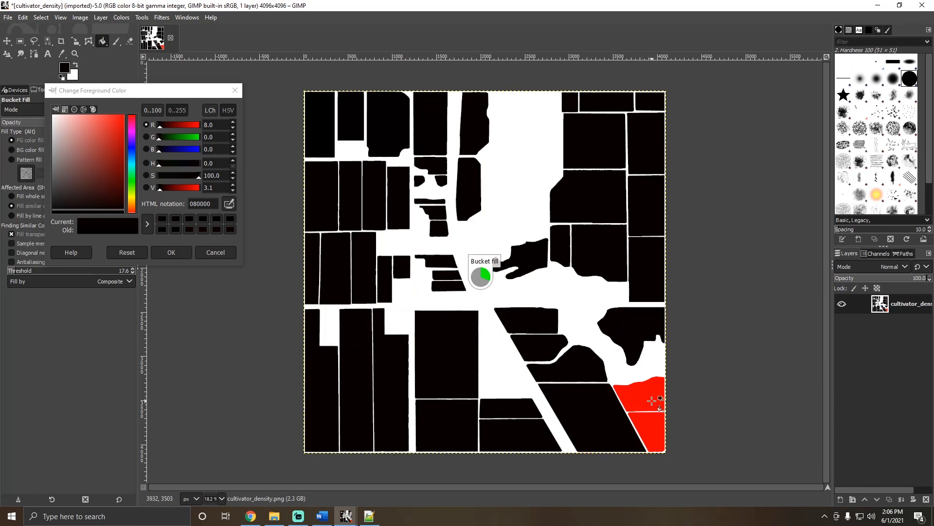
{"action": "left_click", "coordinate": [649, 429]}
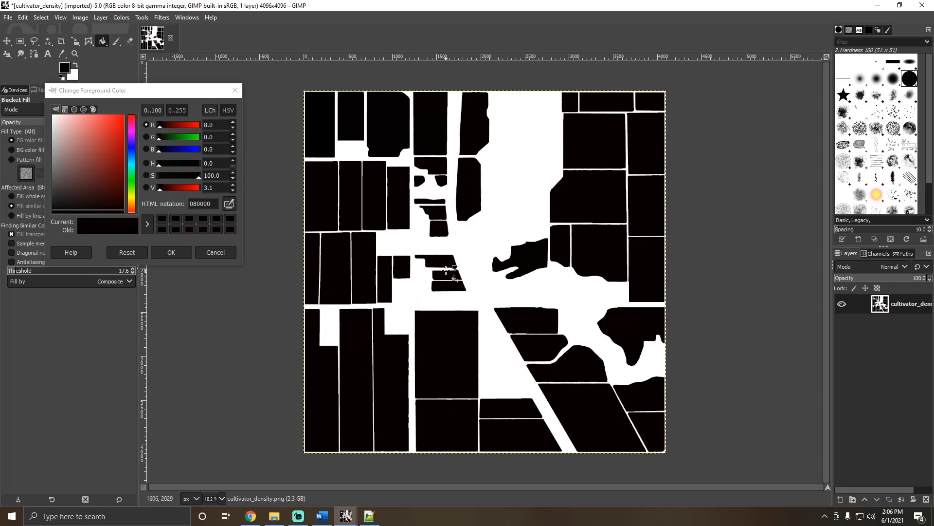
Set the foreground colour to black with red value 0, bucket-fill the white area around the fields, and close the colour dialog.
{"action": "left_click_drag", "start_coordinate": [223, 89], "coordinate": [246, 137]}
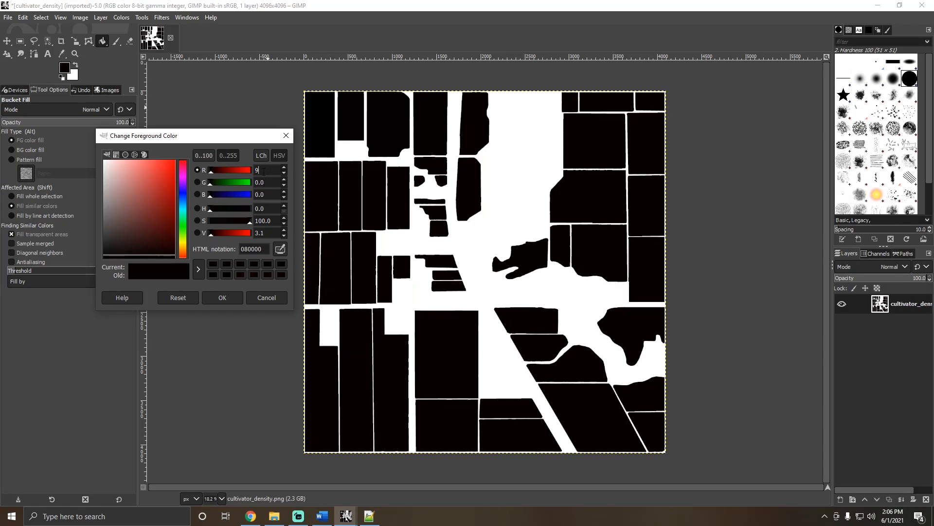
{"action": "left_click", "coordinate": [519, 157]}
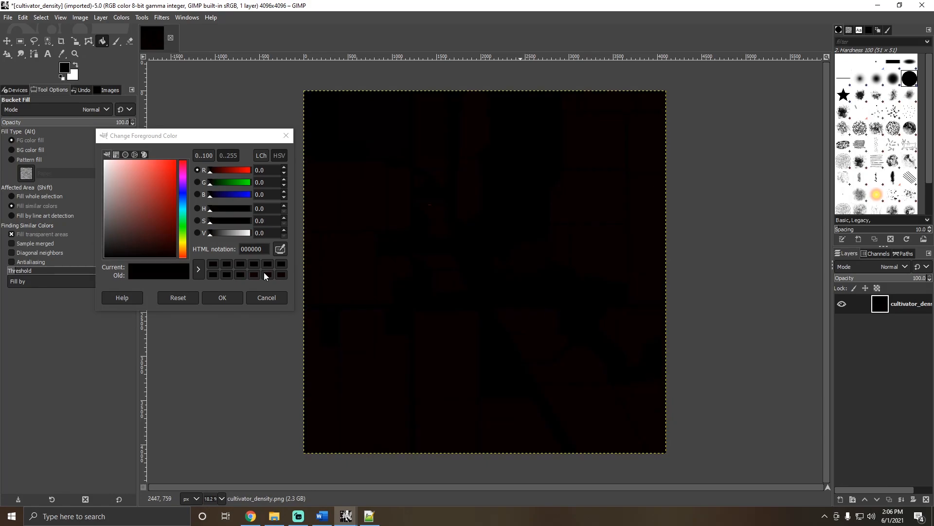
{"action": "left_click", "coordinate": [291, 137]}
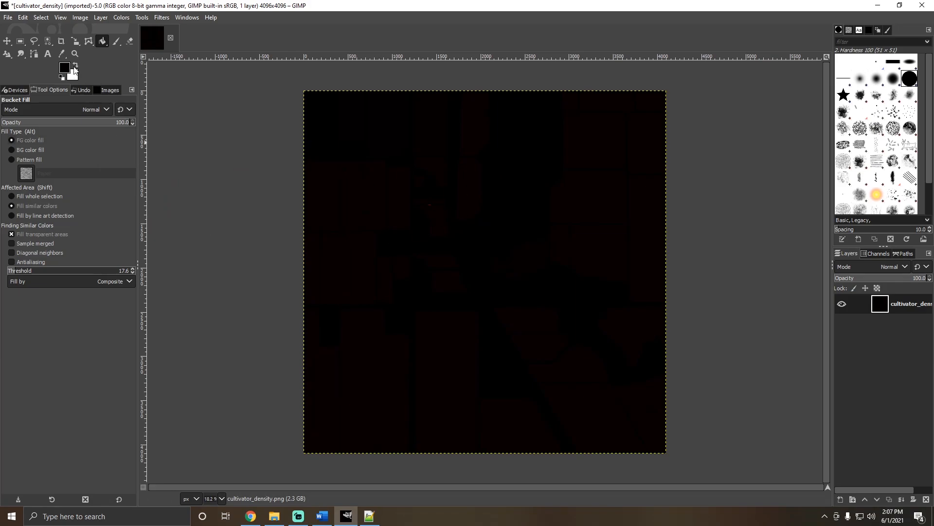
Decompose the image into separate RGB channel images without layers and display the red channel image.
{"action": "left_click", "coordinate": [115, 18]}
{"action": "mouse_move", "coordinate": [167, 202]}
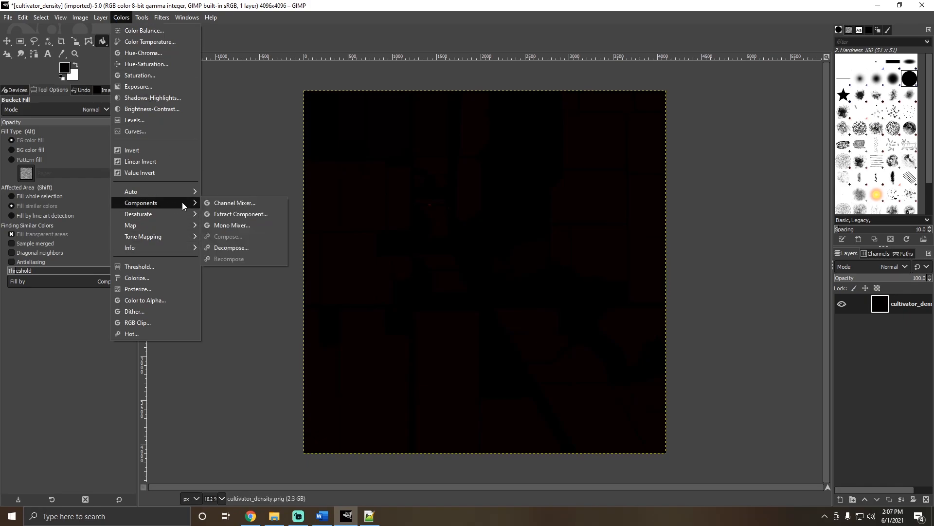
{"action": "left_click", "coordinate": [229, 248]}
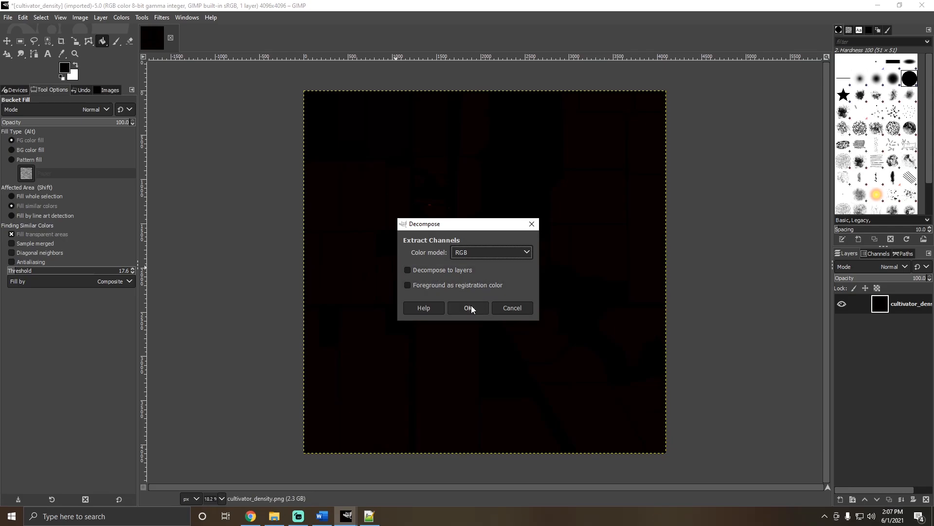
{"action": "left_click", "coordinate": [469, 308]}
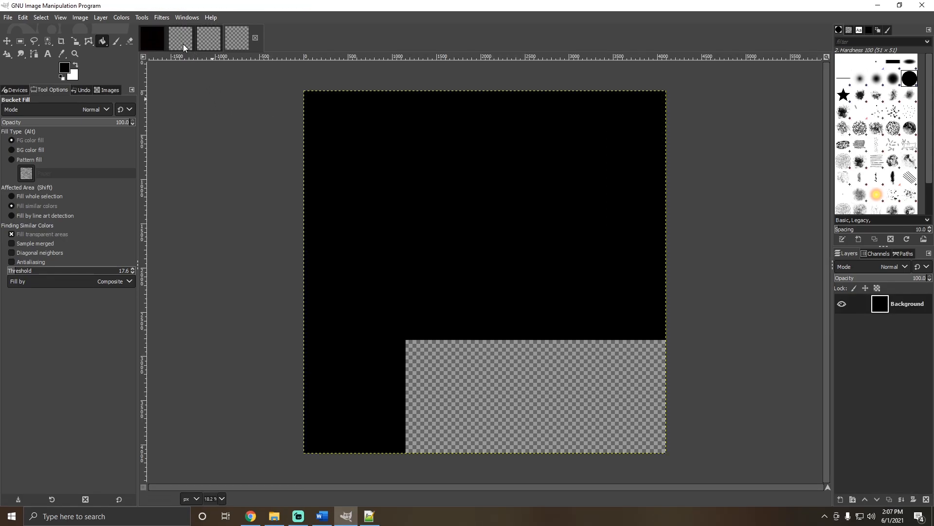
{"action": "left_click", "coordinate": [183, 44]}
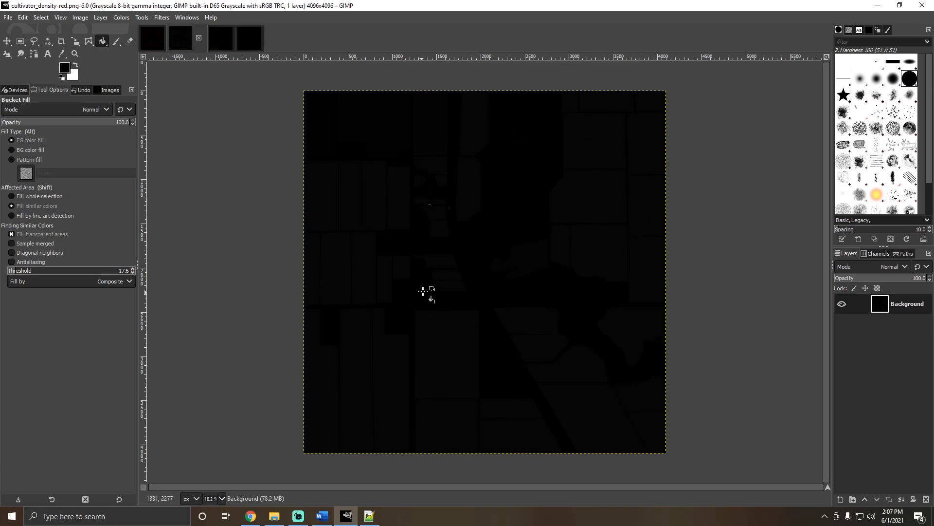
Start exporting the red channel image and choose the mapDE folder under FarmingSimulator2019/mods/TutorialMap/maps as the destination.
{"action": "left_click", "coordinate": [8, 18]}
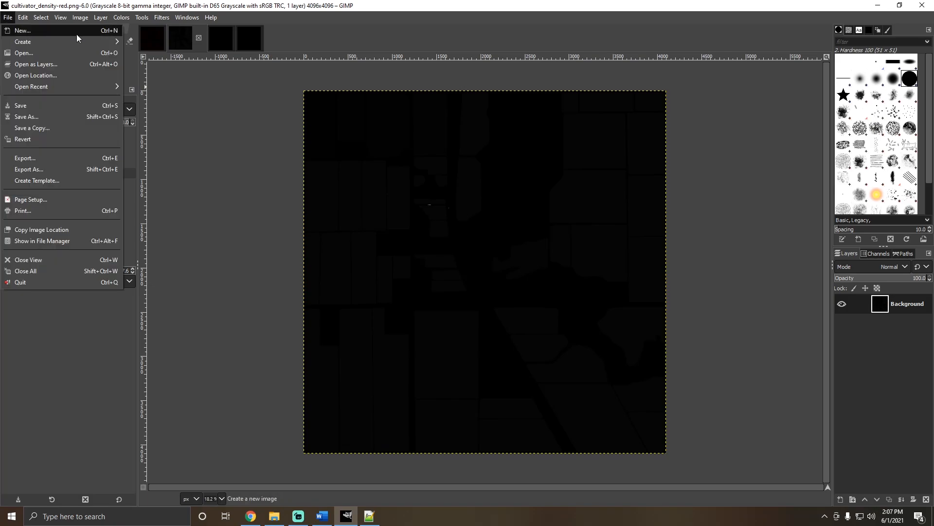
{"action": "left_click", "coordinate": [49, 169]}
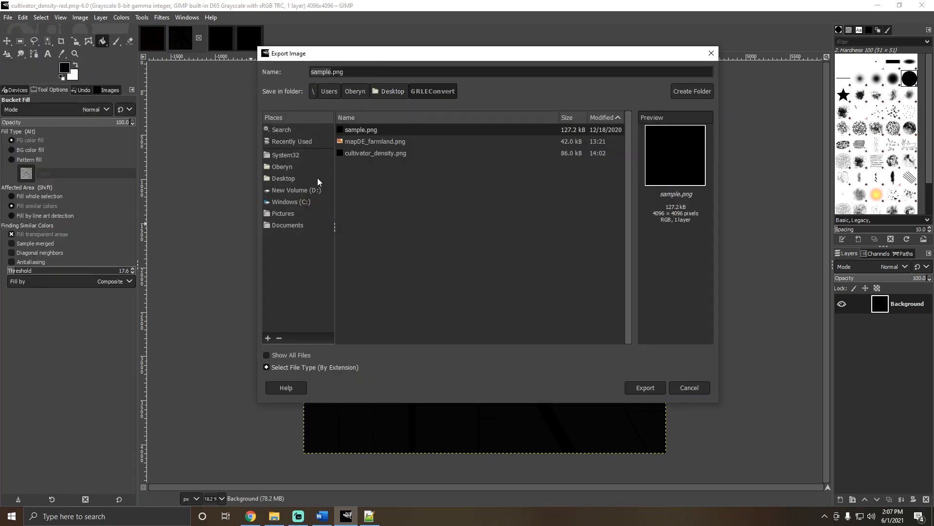
{"action": "left_click", "coordinate": [287, 225]}
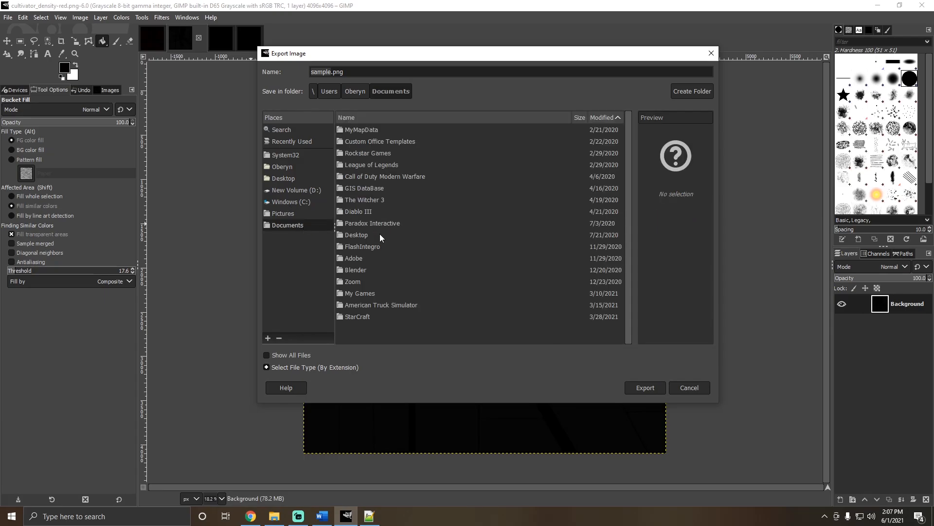
{"action": "double_click", "coordinate": [379, 294]}
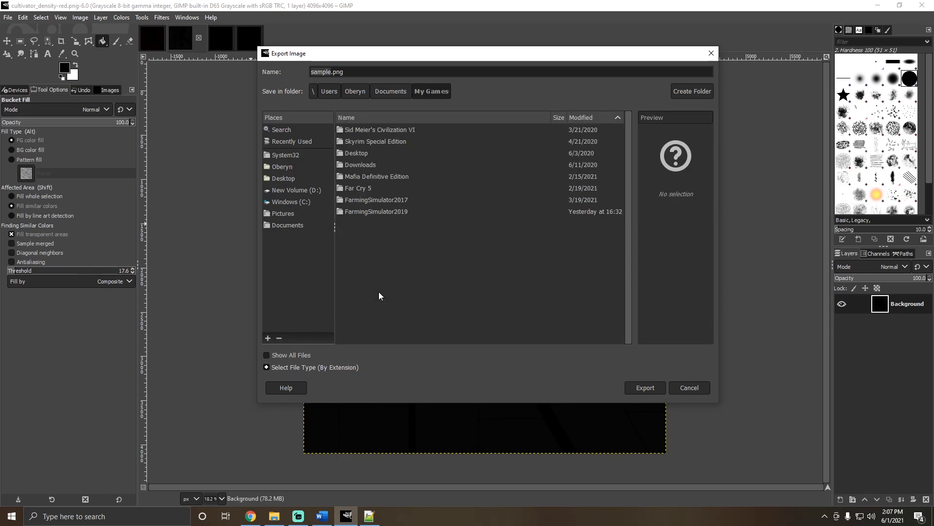
{"action": "double_click", "coordinate": [384, 212]}
{"action": "scroll", "coordinate": [377, 178], "scroll_direction": "down", "scroll_amount": 5}
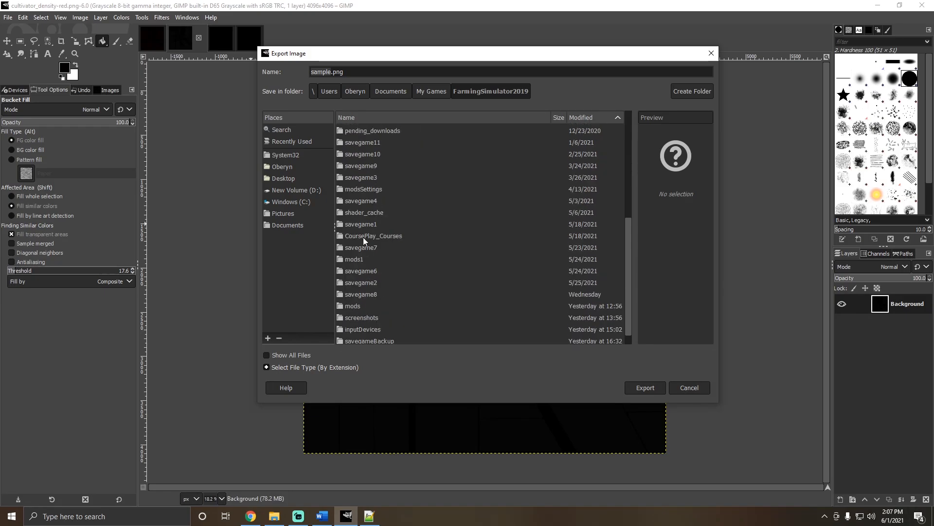
{"action": "double_click", "coordinate": [352, 306]}
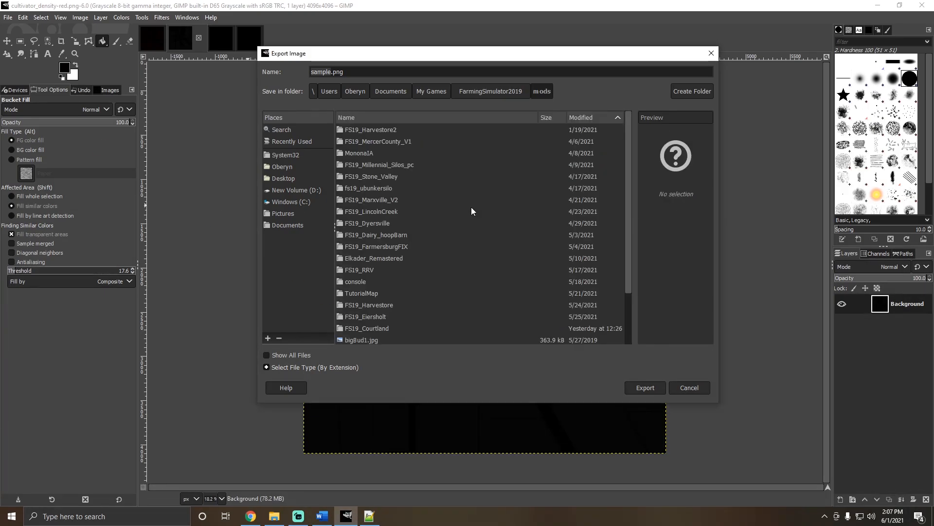
{"action": "double_click", "coordinate": [365, 293]}
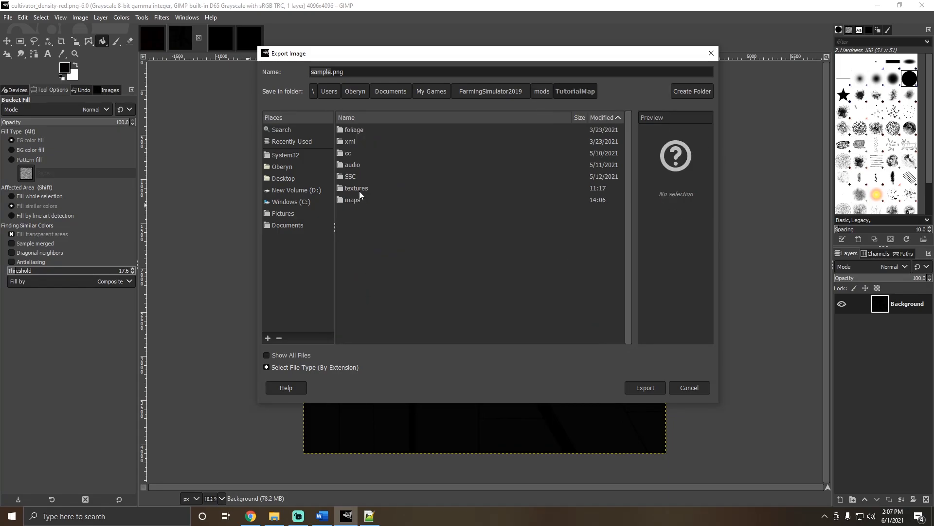
{"action": "double_click", "coordinate": [359, 199]}
{"action": "double_click", "coordinate": [396, 154]}
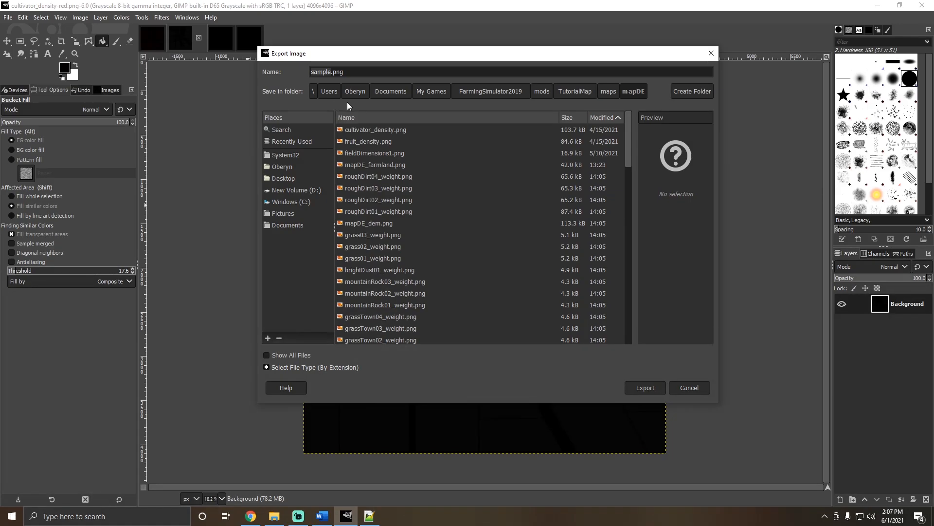
Name the export fieldDimensions.png and export it with the default PNG options.
{"action": "type", "text": "field"}
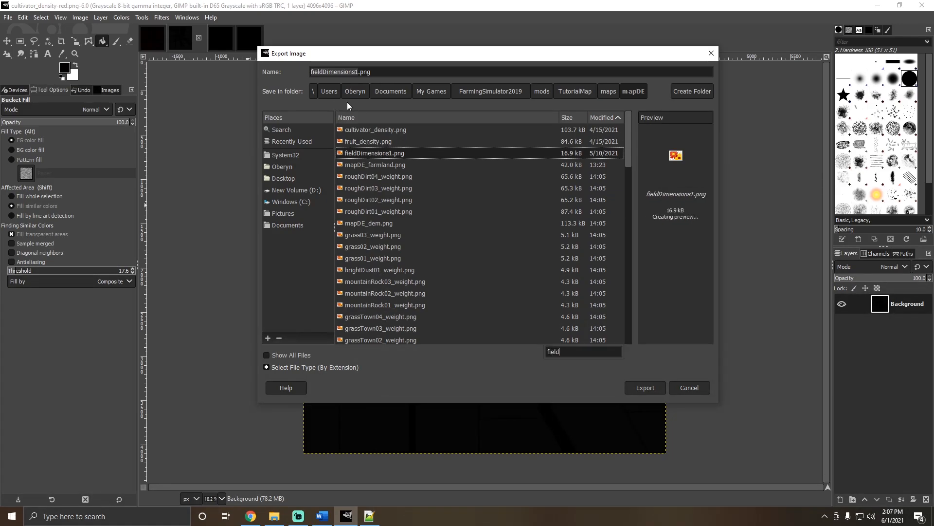
{"action": "key", "text": "Escape"}
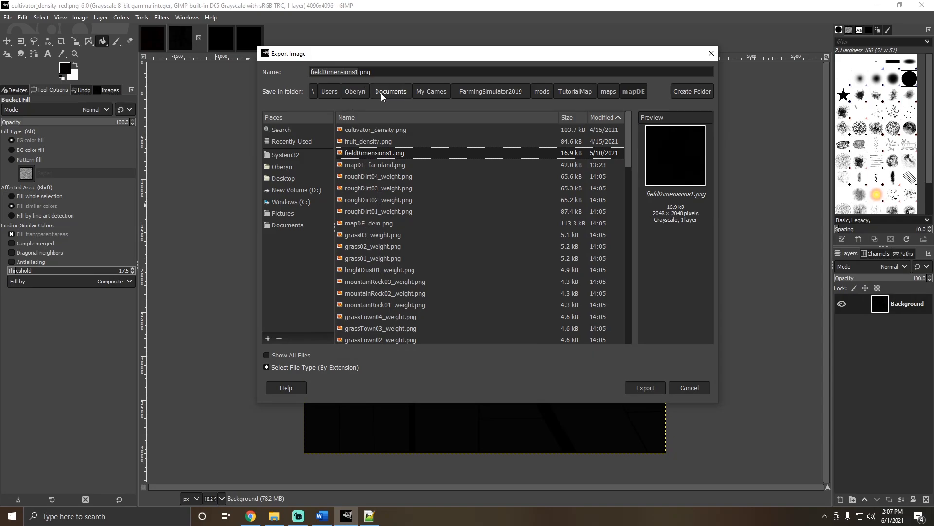
{"action": "left_click", "coordinate": [362, 71]}
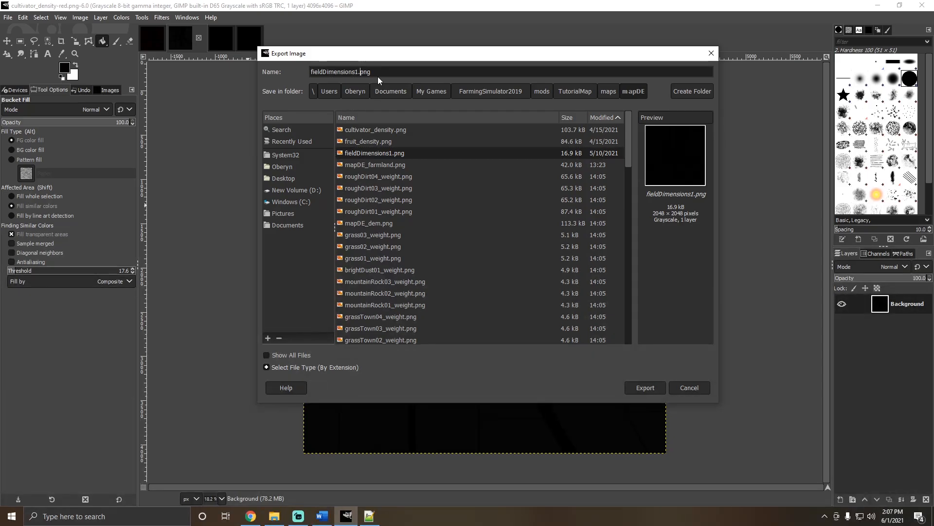
{"action": "key", "text": "BackSpace"}
{"action": "double_click", "coordinate": [383, 72]}
{"action": "left_click", "coordinate": [641, 384]}
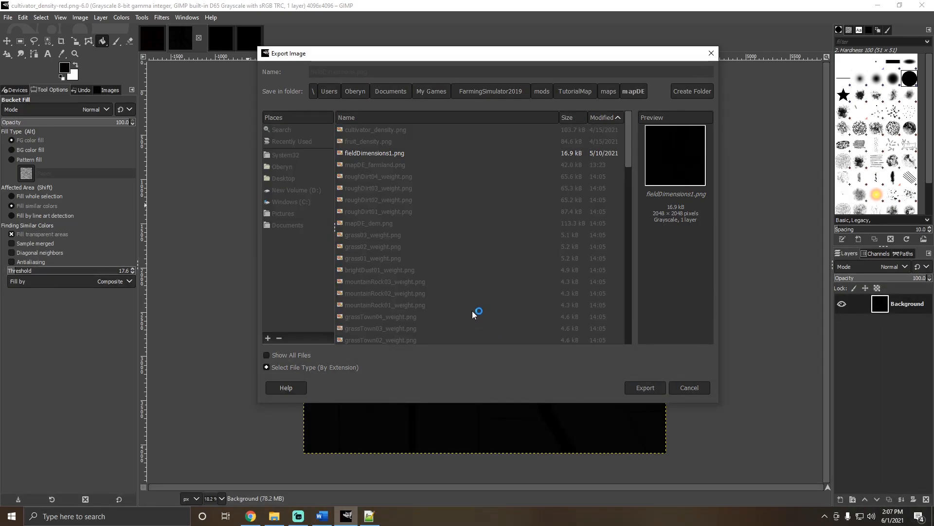
{"action": "left_click", "coordinate": [468, 380]}
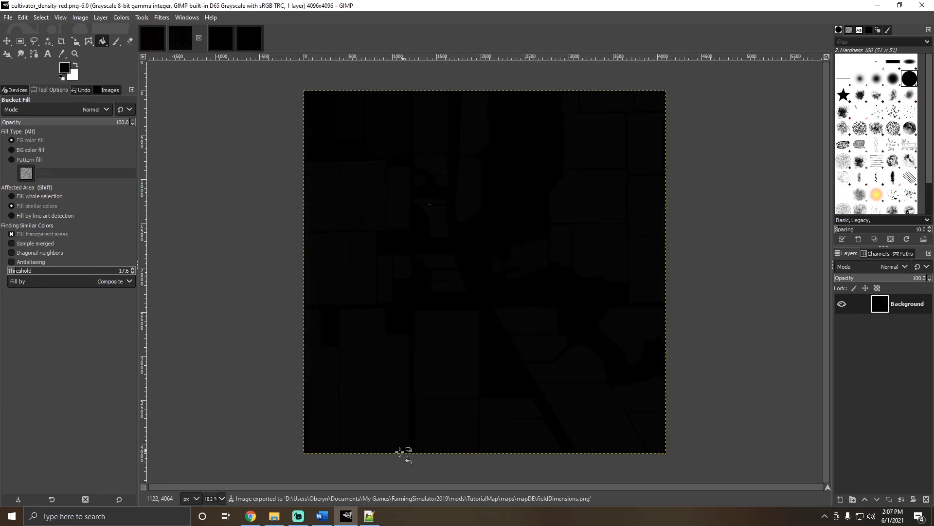
Switch to the mapDE folder in File Explorer and delete the old non-PNG fieldDimensions file.
{"action": "left_click", "coordinate": [878, 5]}
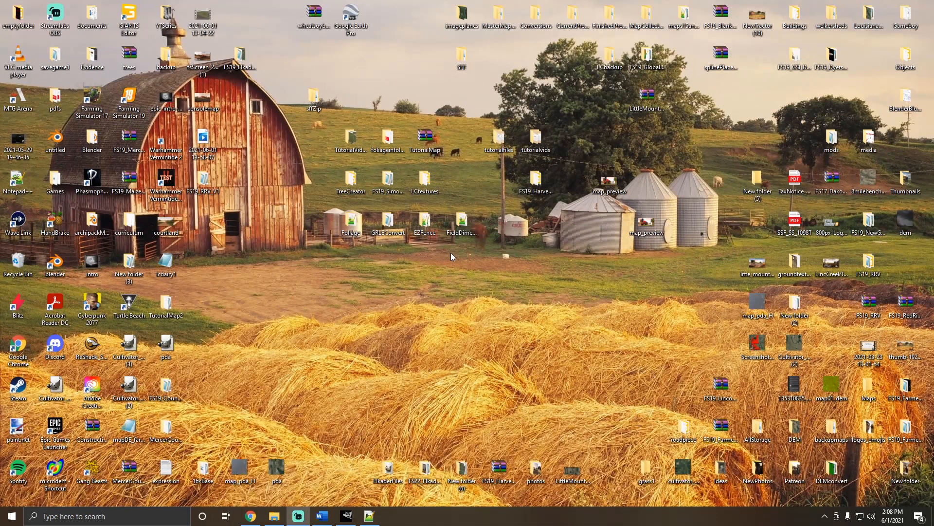
{"action": "left_click", "coordinate": [275, 516]}
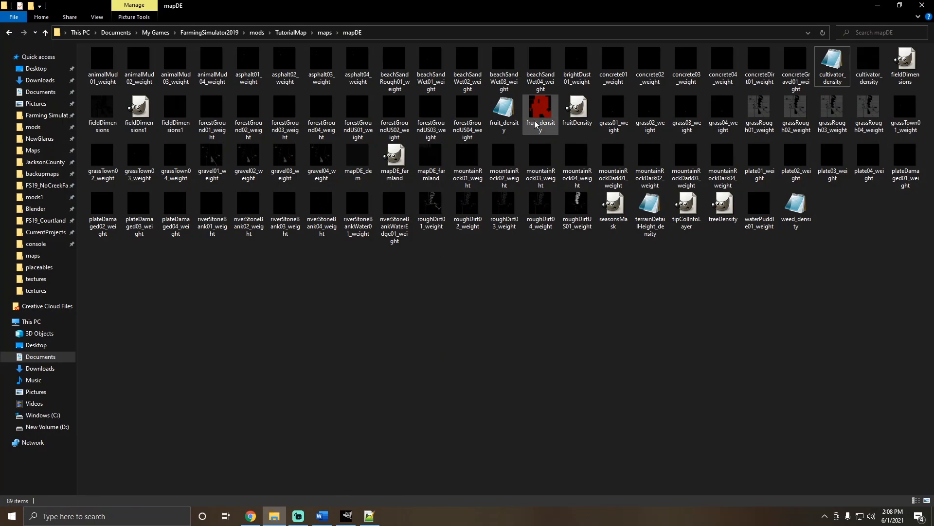
{"action": "left_click", "coordinate": [140, 121]}
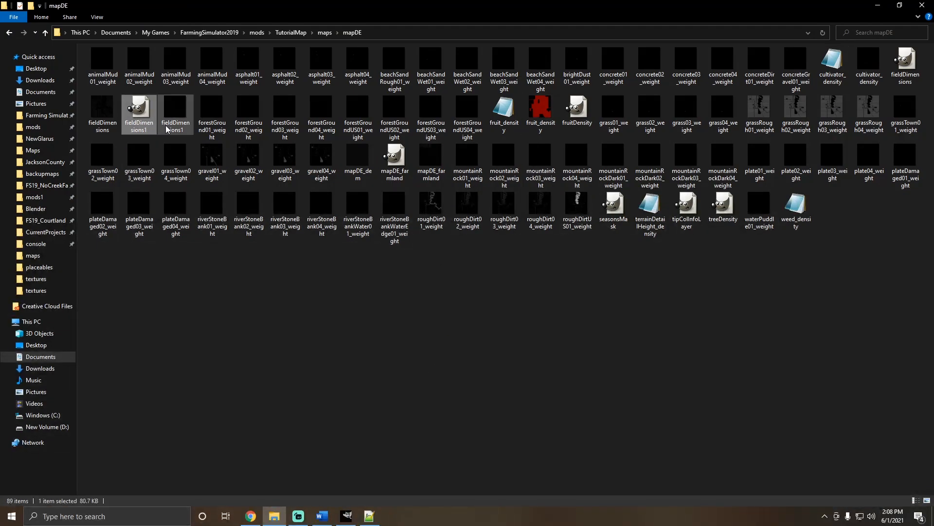
{"action": "left_click", "coordinate": [103, 120]}
{"action": "left_click", "coordinate": [369, 332]}
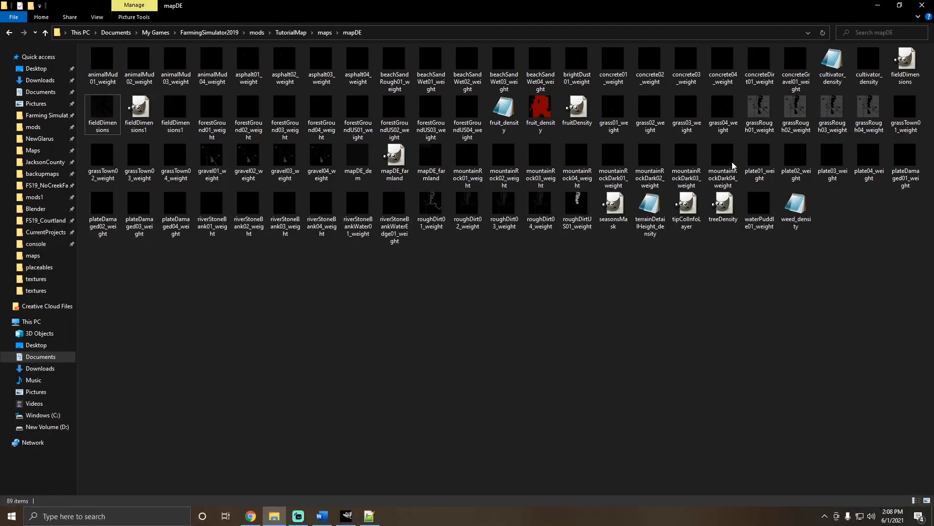
{"action": "left_click", "coordinate": [910, 75]}
{"action": "key", "text": "Delete"}
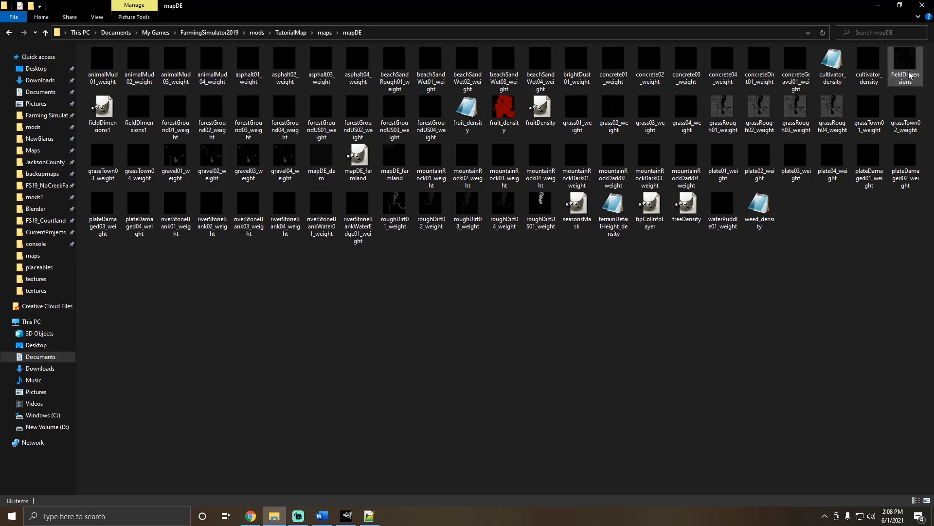
Launch GIANTS Editor from the desktop and bring its main window to the front.
{"action": "left_click", "coordinate": [87, 516]}
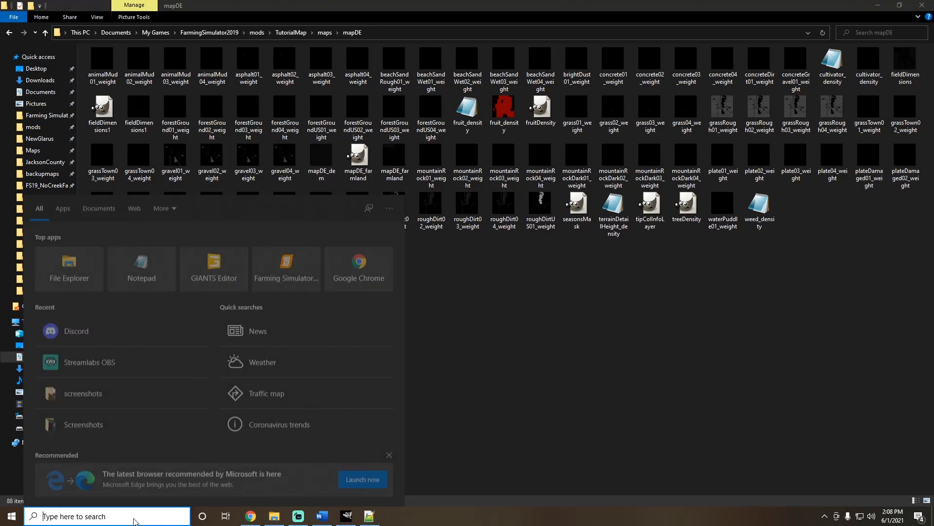
{"action": "left_click", "coordinate": [921, 6]}
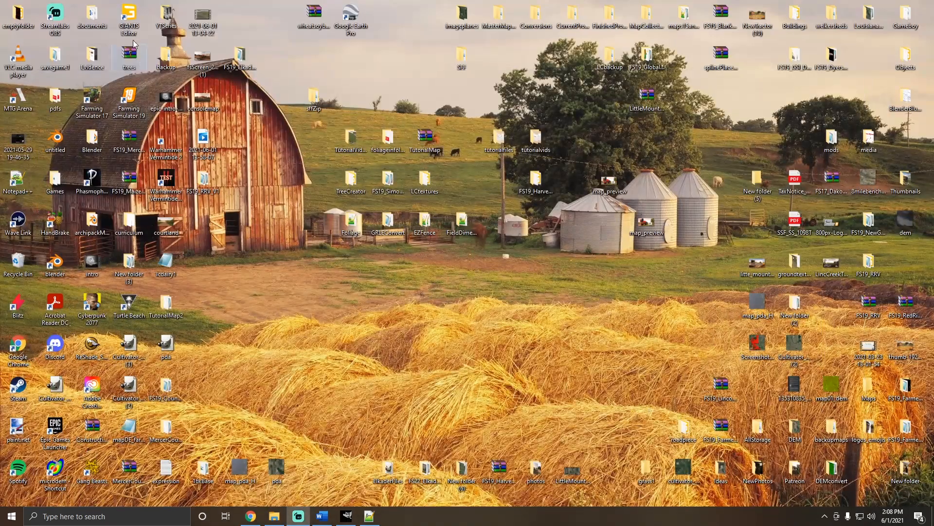
{"action": "left_click", "coordinate": [279, 519]}
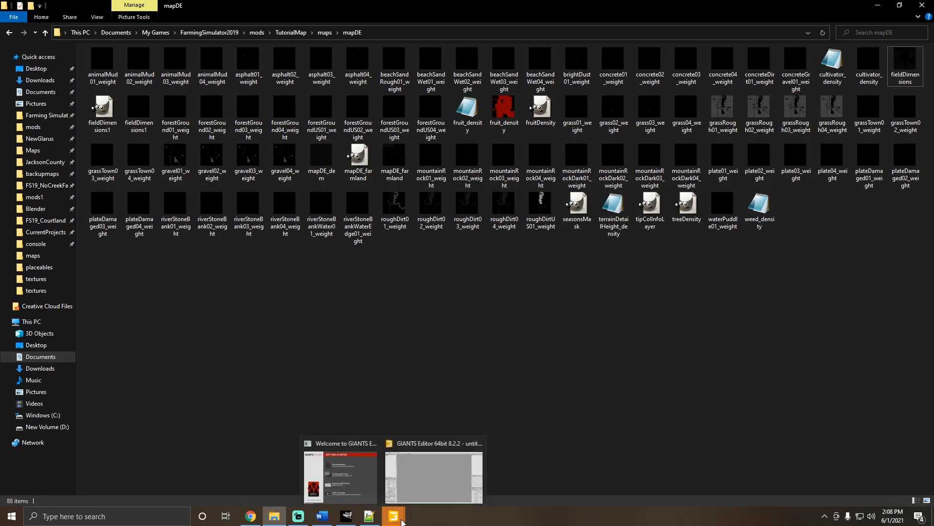
{"action": "left_click", "coordinate": [441, 479]}
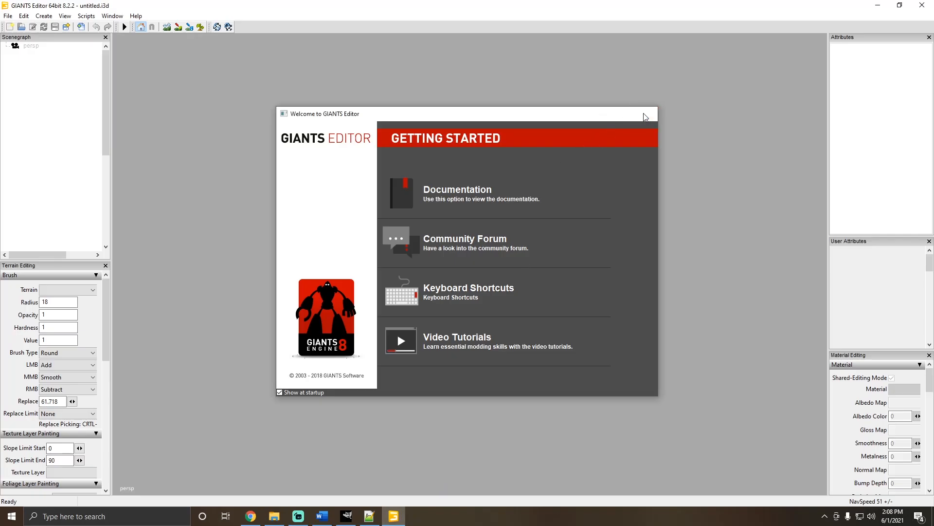
Dismiss the welcome window and open mapDE.i3d from the TutorialMap/maps folder.
{"action": "left_click", "coordinate": [646, 113]}
{"action": "left_click", "coordinate": [8, 16]}
{"action": "left_click", "coordinate": [25, 48]}
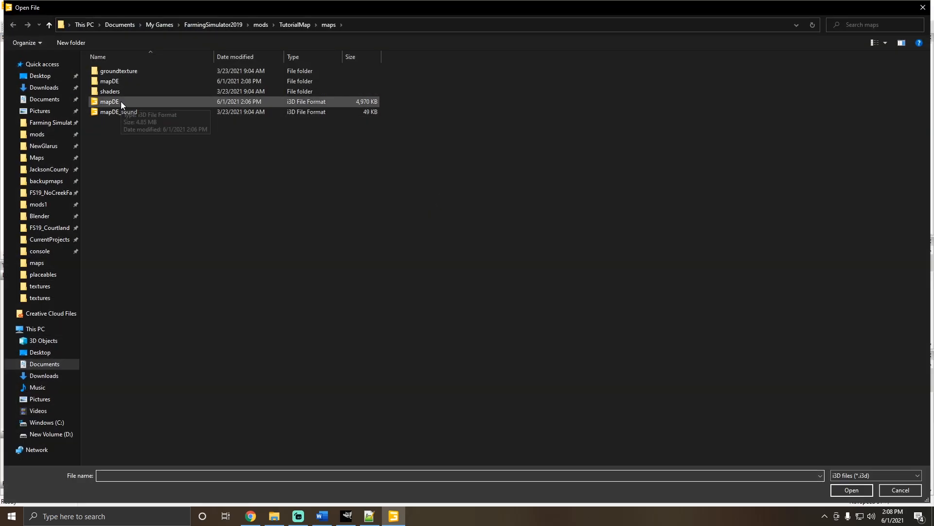
{"action": "double_click", "coordinate": [121, 101]}
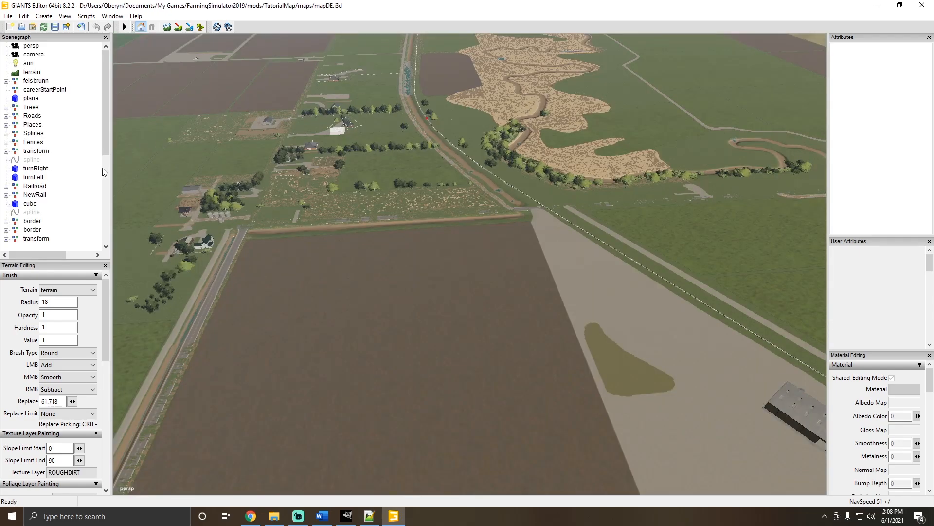
Activate info layer painting and choose fieldDimensions as the info layer to display over the terrain.
{"action": "left_click", "coordinate": [190, 27]}
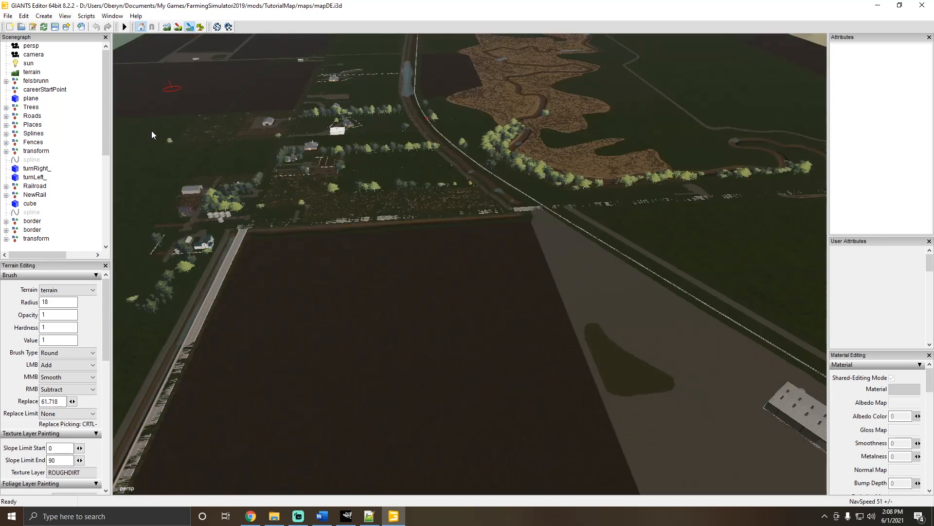
{"action": "left_click_drag", "start_coordinate": [108, 290], "coordinate": [104, 337]}
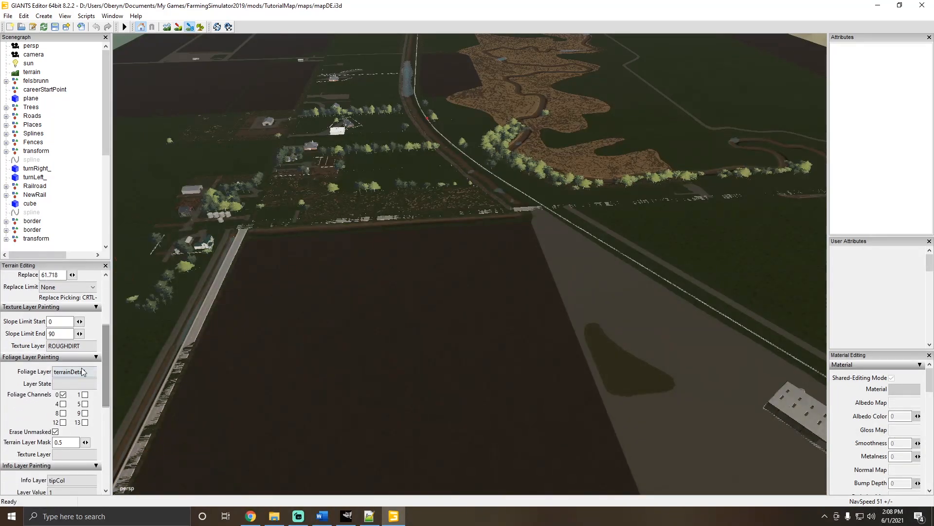
{"action": "left_click", "coordinate": [84, 372]}
{"action": "left_click", "coordinate": [103, 378]}
{"action": "left_click_drag", "start_coordinate": [104, 377], "coordinate": [104, 404]}
{"action": "left_click", "coordinate": [70, 413]}
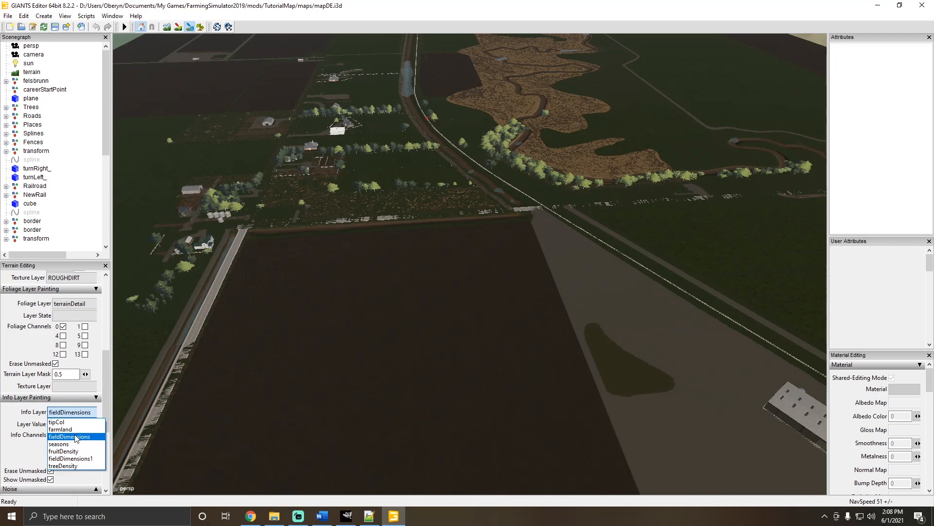
{"action": "left_click", "coordinate": [76, 438]}
Examine the fieldDimensions overlay across the whole map and up close on the terrain.
{"action": "left_click_drag", "start_coordinate": [627, 226], "coordinate": [576, 258], "text": "alt"}
{"action": "scroll", "coordinate": [712, 218], "scroll_direction": "down", "scroll_amount": 10}
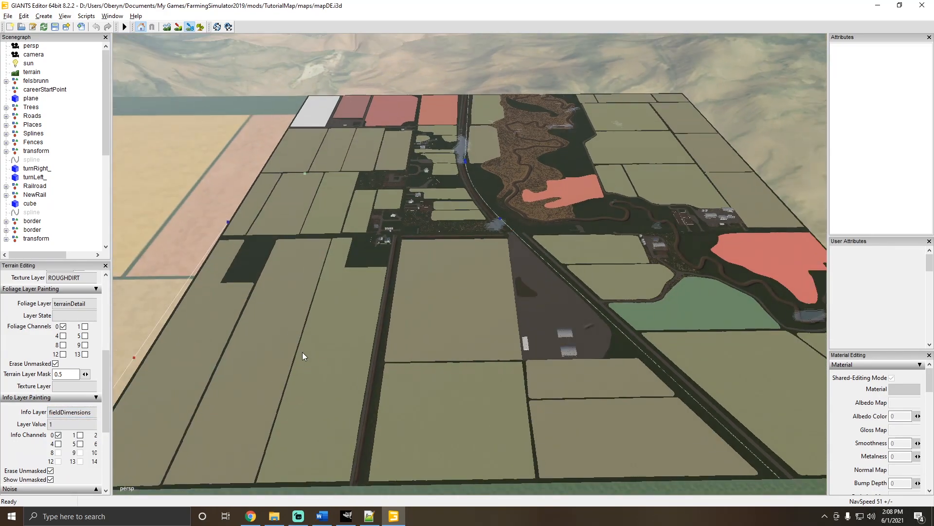
{"action": "left_click_drag", "start_coordinate": [501, 222], "coordinate": [693, 338], "text": "alt"}
{"action": "scroll", "coordinate": [799, 179], "scroll_direction": "up", "scroll_amount": 8}
{"action": "scroll", "coordinate": [515, 259], "scroll_direction": "up", "scroll_amount": 4}
{"action": "scroll", "coordinate": [600, 241], "scroll_direction": "up", "scroll_amount": 10}
{"action": "scroll", "coordinate": [539, 311], "scroll_direction": "up", "scroll_amount": 5}
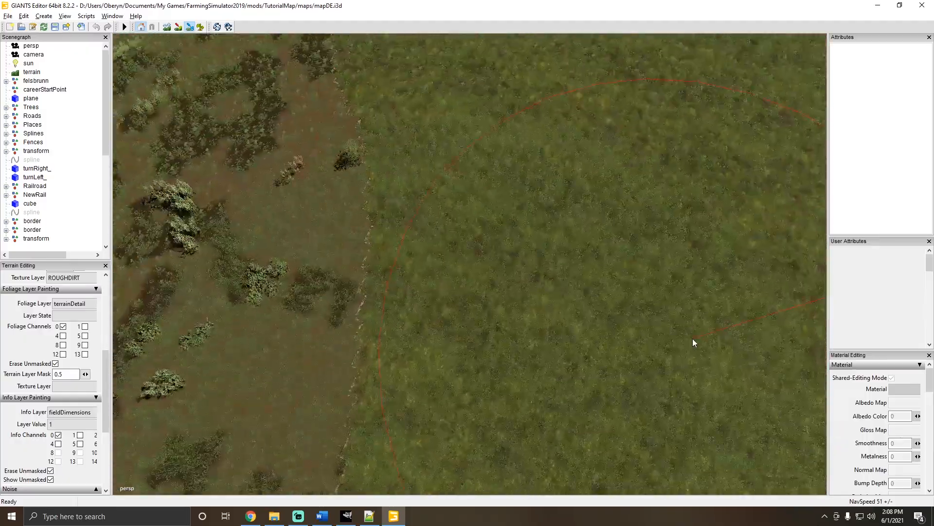
{"action": "scroll", "coordinate": [565, 346], "scroll_direction": "down", "scroll_amount": 6}
Inspect how the fieldDimensions overlay follows the edges of the irregular fields beside the river.
{"action": "mouse_move", "coordinate": [514, 163]}
{"action": "left_mouse_down", "text": "alt"}
{"action": "mouse_move", "coordinate": [359, 161]}
{"action": "mouse_move", "coordinate": [344, 213]}
{"action": "left_mouse_up", "text": "alt"}
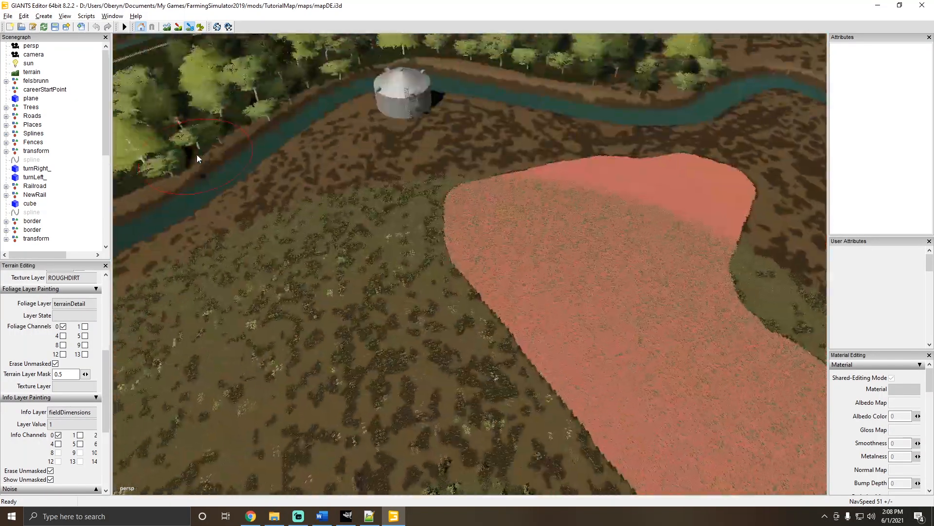
{"action": "left_click_drag", "start_coordinate": [197, 154], "coordinate": [424, 294], "text": "alt"}
{"action": "scroll", "coordinate": [462, 168], "scroll_direction": "up", "scroll_amount": 5}
{"action": "scroll", "coordinate": [461, 167], "scroll_direction": "down", "scroll_amount": 6}
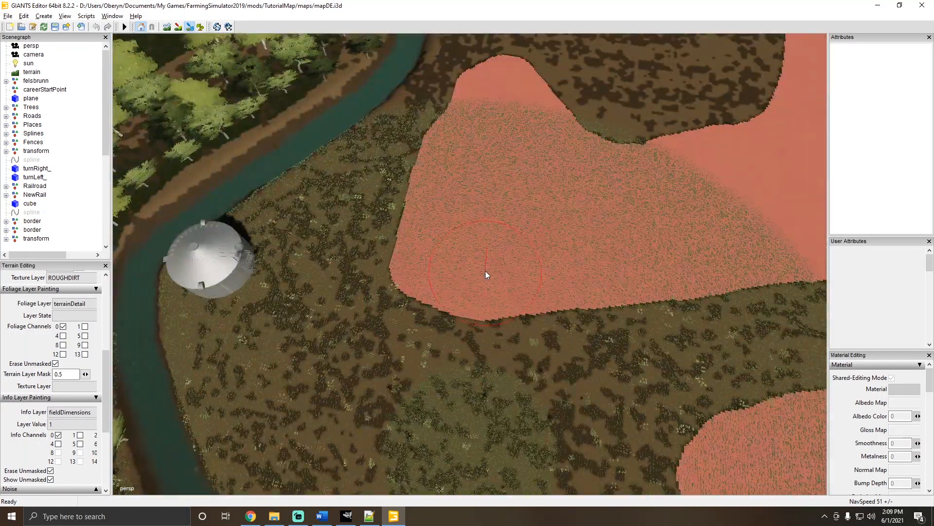
{"action": "scroll", "coordinate": [512, 308], "scroll_direction": "up", "scroll_amount": 6}
{"action": "mouse_move", "coordinate": [439, 349]}
{"action": "left_mouse_down", "text": "alt"}
{"action": "mouse_move", "coordinate": [513, 308]}
{"action": "mouse_move", "coordinate": [512, 223]}
{"action": "left_mouse_up", "text": "alt"}
{"action": "scroll", "coordinate": [478, 294], "scroll_direction": "down", "scroll_amount": 5}
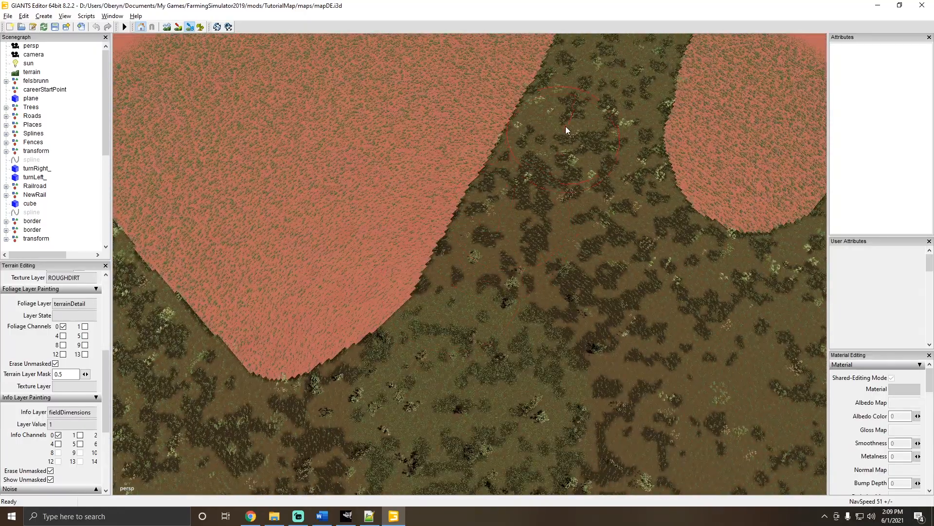
{"action": "scroll", "coordinate": [452, 342], "scroll_direction": "down", "scroll_amount": 5}
{"action": "left_click_drag", "start_coordinate": [453, 341], "coordinate": [405, 349], "text": "alt"}
{"action": "scroll", "coordinate": [405, 349], "scroll_direction": "down", "scroll_amount": 5}
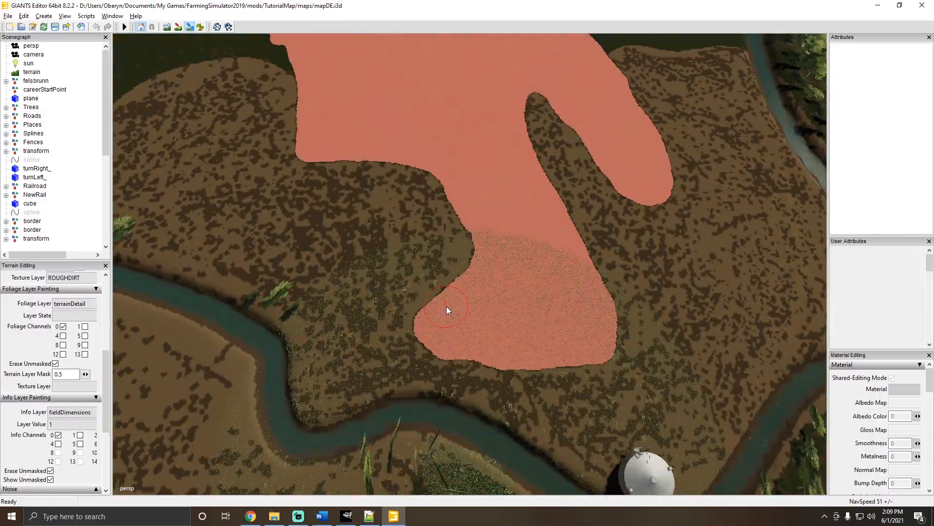
{"action": "left_click_drag", "start_coordinate": [445, 305], "coordinate": [430, 221], "text": "alt"}
Check the fieldDimensions coverage of the fields around the houses and farmyards and at the map's outer edge.
{"action": "left_click_drag", "start_coordinate": [449, 254], "coordinate": [257, 106], "text": "alt"}
{"action": "scroll", "coordinate": [646, 173], "scroll_direction": "up", "scroll_amount": 5}
{"action": "scroll", "coordinate": [666, 332], "scroll_direction": "down", "scroll_amount": 4}
{"action": "left_click_drag", "start_coordinate": [504, 245], "coordinate": [557, 95], "text": "alt"}
{"action": "scroll", "coordinate": [491, 244], "scroll_direction": "down", "scroll_amount": 5}
{"action": "scroll", "coordinate": [393, 236], "scroll_direction": "up", "scroll_amount": 3}
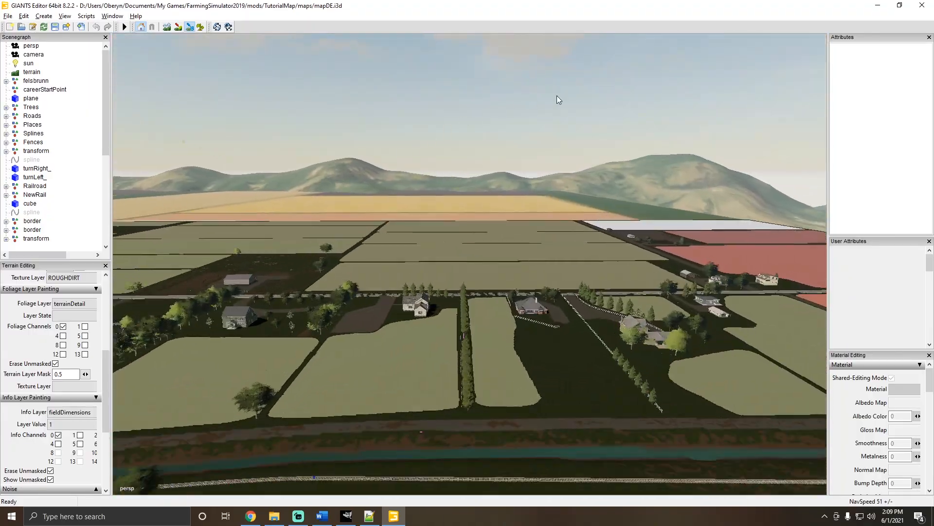
{"action": "scroll", "coordinate": [446, 218], "scroll_direction": "up", "scroll_amount": 4}
{"action": "left_click_drag", "start_coordinate": [446, 219], "coordinate": [405, 352], "text": "alt"}
{"action": "scroll", "coordinate": [489, 282], "scroll_direction": "down", "scroll_amount": 4}
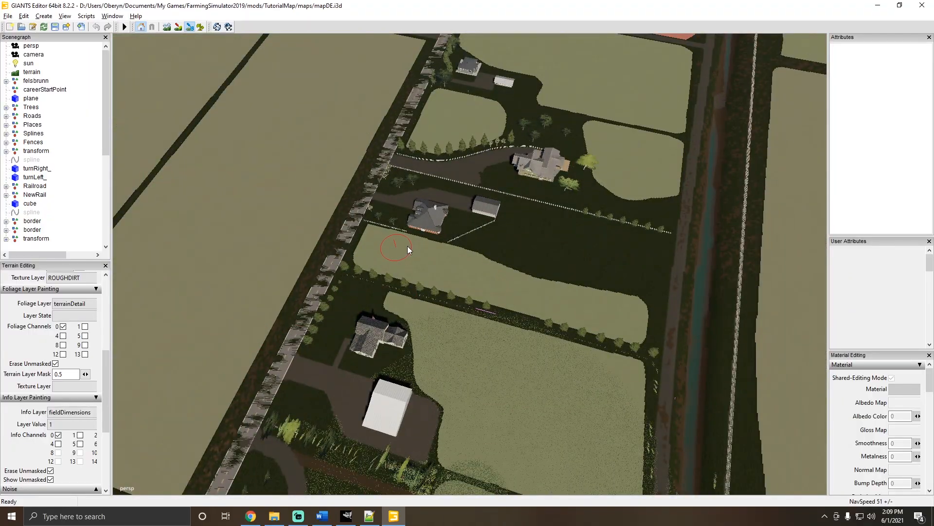
{"action": "left_click_drag", "start_coordinate": [436, 259], "coordinate": [438, 172], "text": "alt"}
{"action": "scroll", "coordinate": [403, 256], "scroll_direction": "down", "scroll_amount": 3}
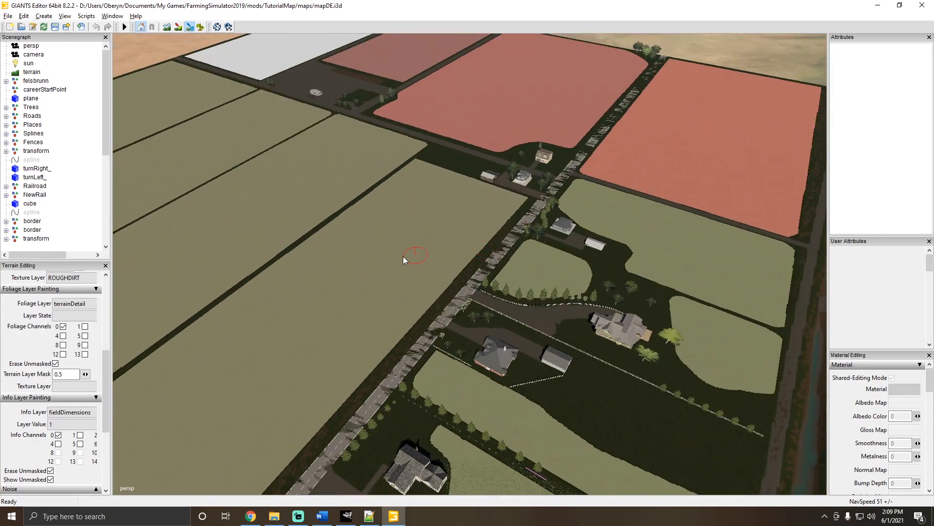
{"action": "left_click_drag", "start_coordinate": [403, 256], "coordinate": [191, 405], "text": "alt"}
{"action": "scroll", "coordinate": [554, 251], "scroll_direction": "up", "scroll_amount": 3}
{"action": "scroll", "coordinate": [191, 404], "scroll_direction": "down", "scroll_amount": 4}
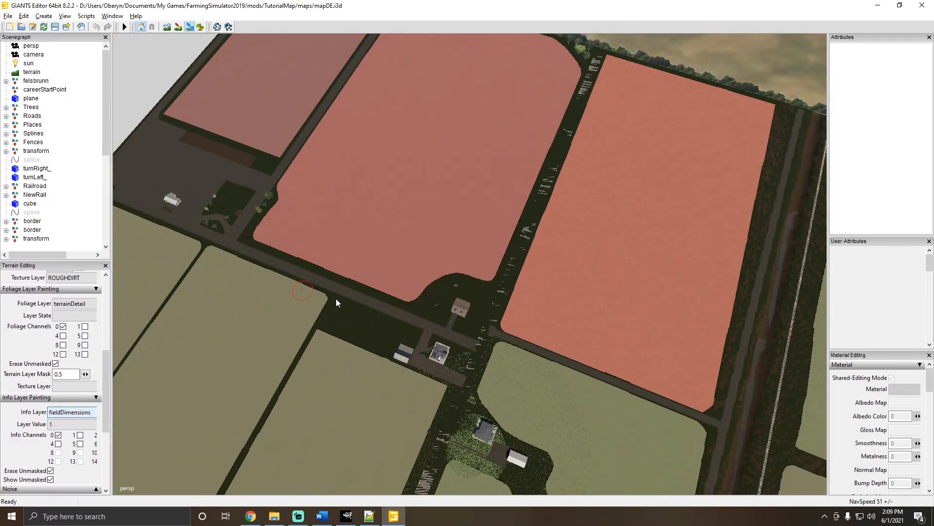
{"action": "scroll", "coordinate": [336, 299], "scroll_direction": "up", "scroll_amount": 4}
{"action": "left_click_drag", "start_coordinate": [336, 299], "coordinate": [384, 317], "text": "alt"}
{"action": "scroll", "coordinate": [508, 270], "scroll_direction": "up", "scroll_amount": 3}
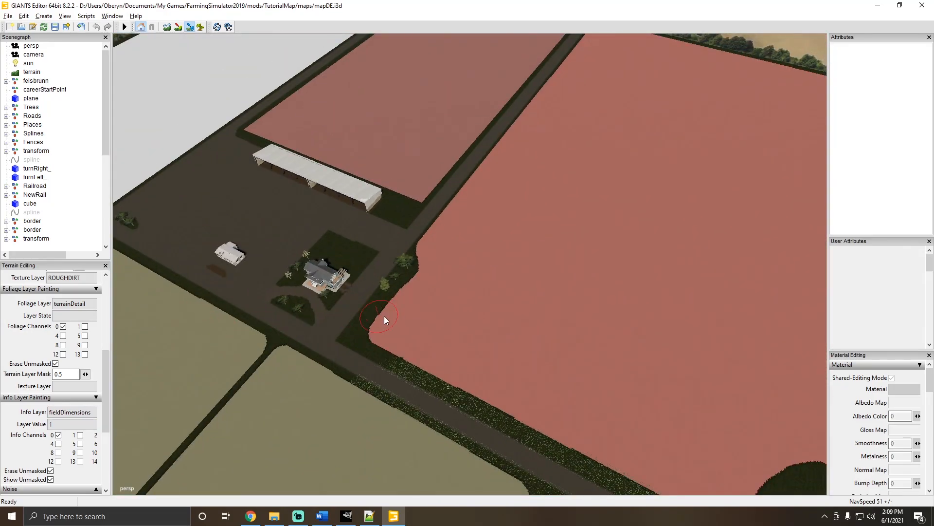
{"action": "scroll", "coordinate": [413, 260], "scroll_direction": "down", "scroll_amount": 3}
{"action": "left_click_drag", "start_coordinate": [448, 314], "coordinate": [238, 309], "text": "alt"}
{"action": "scroll", "coordinate": [568, 322], "scroll_direction": "up", "scroll_amount": 4}
{"action": "scroll", "coordinate": [568, 322], "scroll_direction": "down", "scroll_amount": 5}
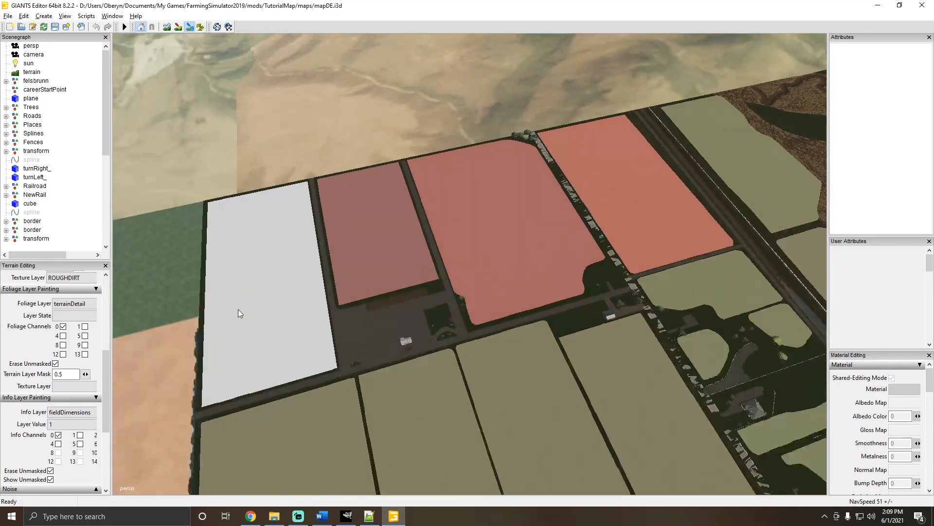
{"action": "left_click_drag", "start_coordinate": [304, 256], "coordinate": [509, 165], "text": "alt"}
{"action": "left_click_drag", "start_coordinate": [372, 253], "coordinate": [506, 165], "text": "alt"}
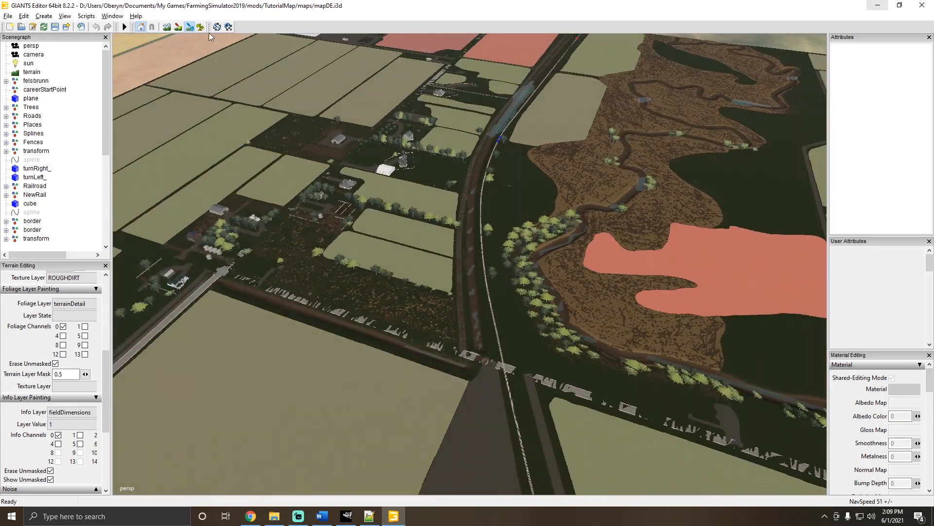
Turn off info layer painting and save the mapDE map.
{"action": "left_click", "coordinate": [190, 27]}
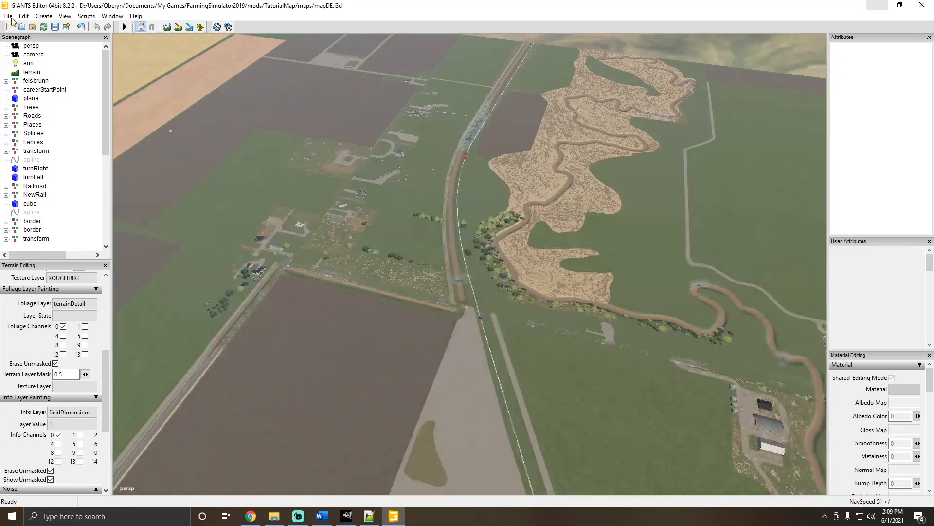
{"action": "left_click", "coordinate": [8, 16]}
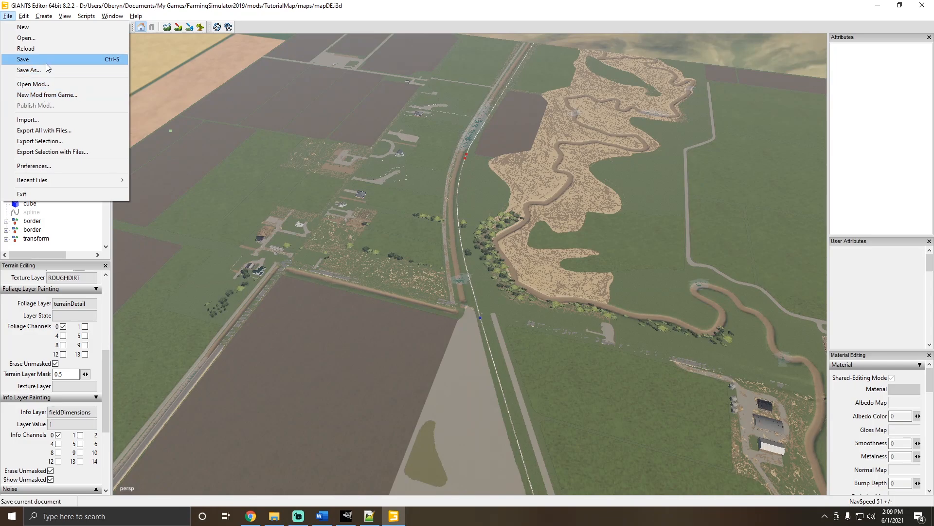
{"action": "left_click", "coordinate": [46, 60]}
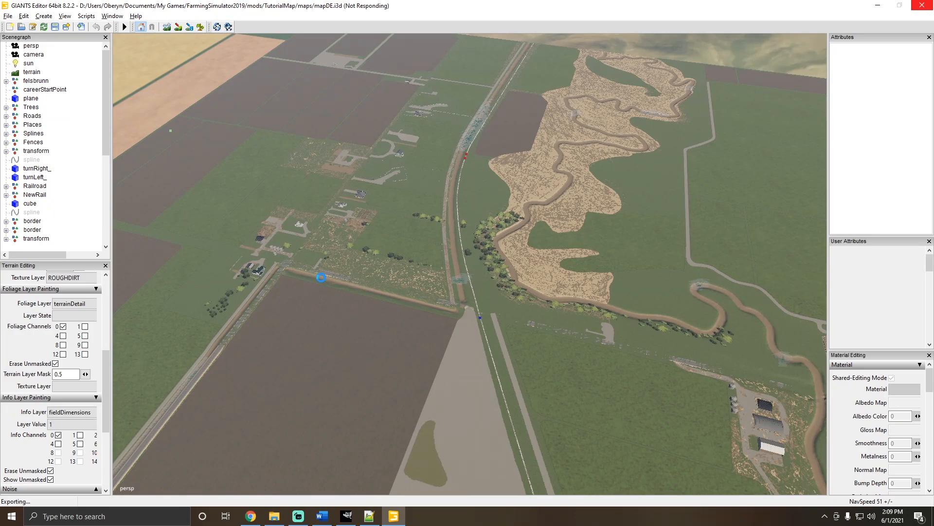
{"action": "mouse_move", "coordinate": [371, 516]}
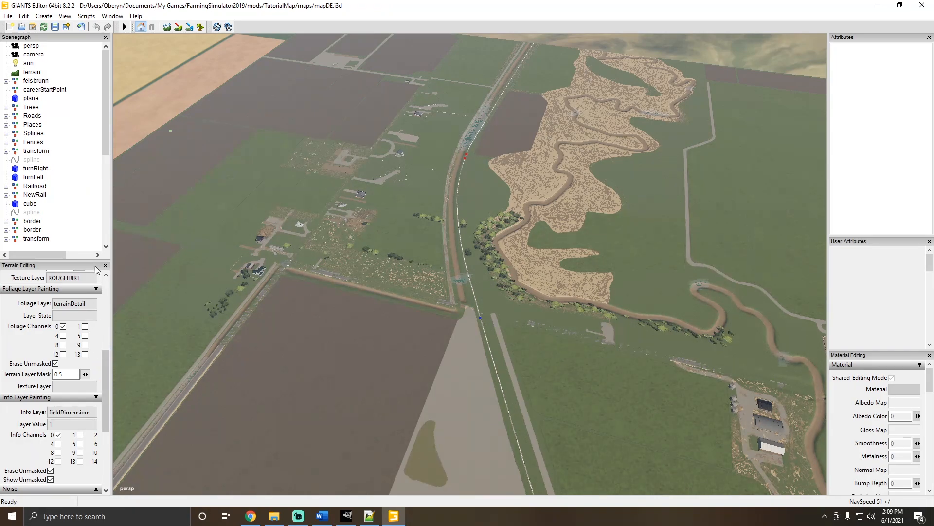
Create a new transform group in the scenegraph and name it fields.
{"action": "left_click_drag", "start_coordinate": [104, 142], "coordinate": [104, 182]}
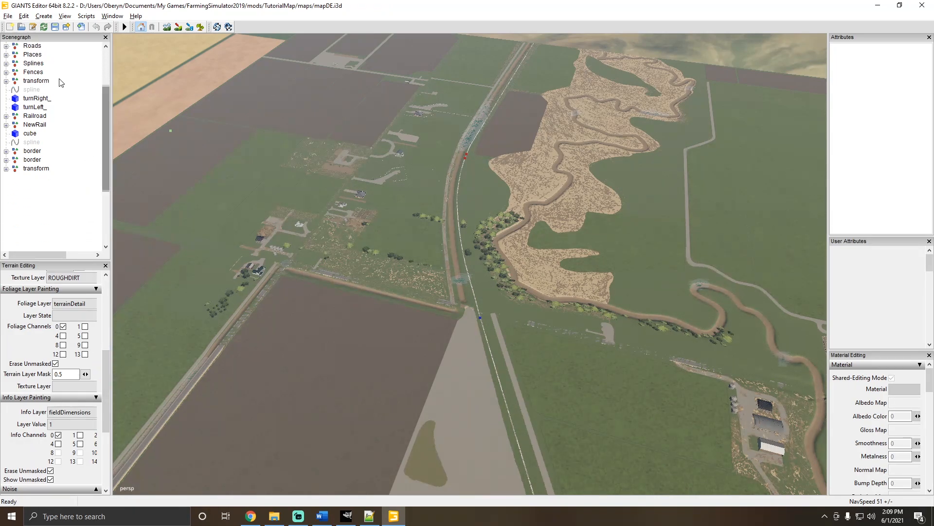
{"action": "left_click", "coordinate": [42, 16]}
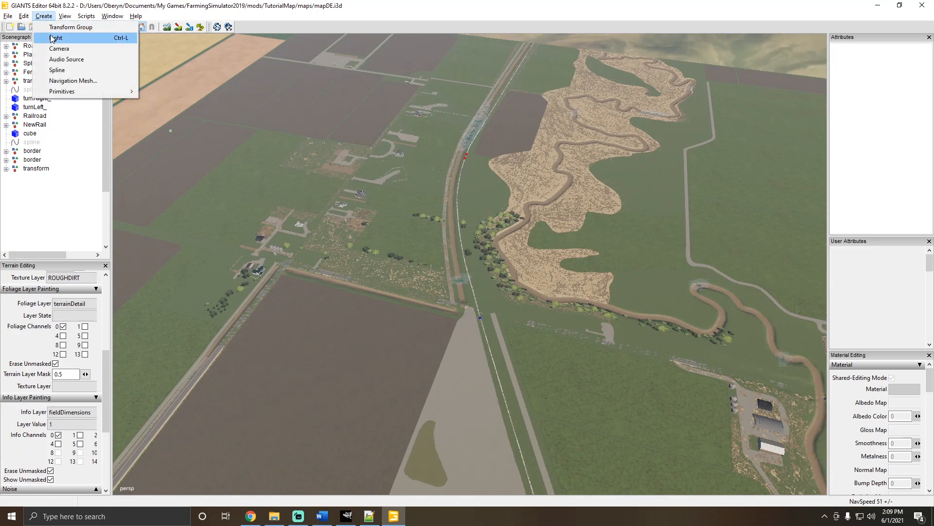
{"action": "left_click", "coordinate": [54, 29]}
{"action": "left_click", "coordinate": [30, 177]}
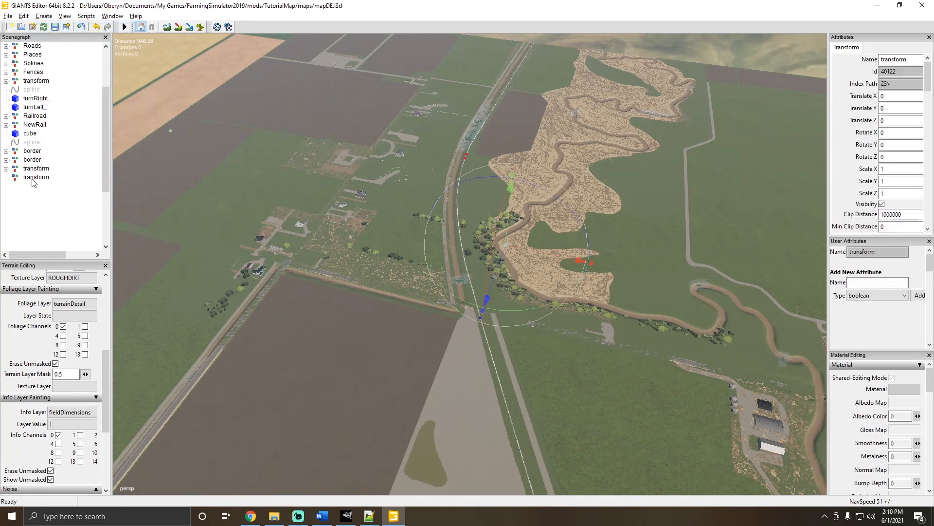
{"action": "double_click", "coordinate": [910, 59]}
{"action": "type", "text": "fields"}
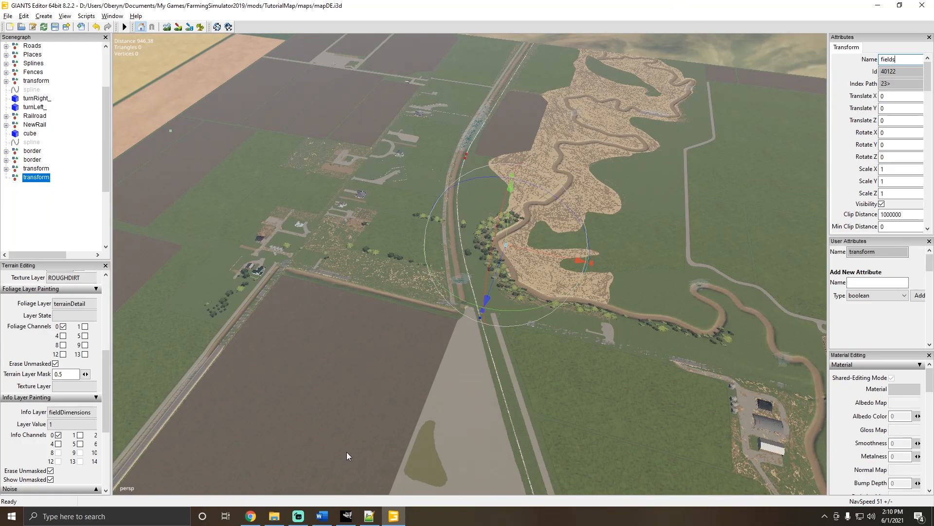
{"action": "key", "text": "Return"}
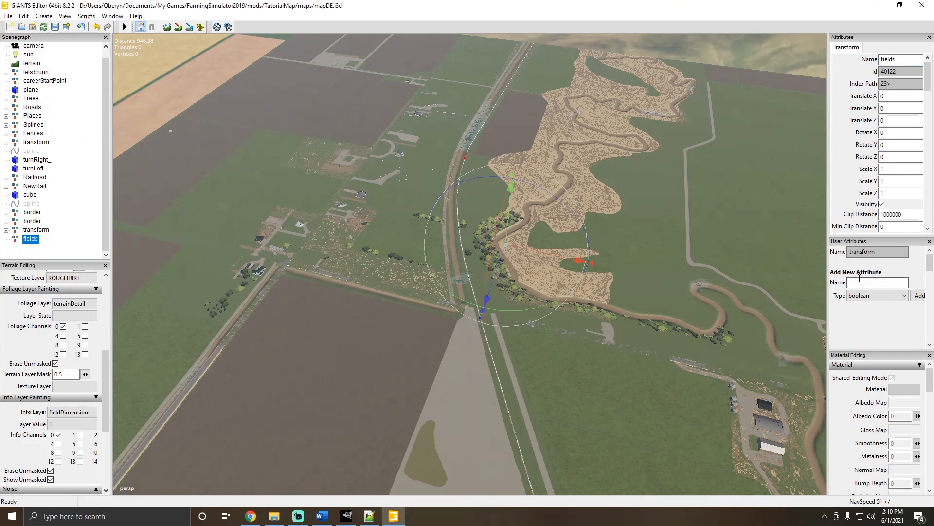
Widen the attribute area and add a script callback user attribute named onCreate to the fields group.
{"action": "left_click_drag", "start_coordinate": [827, 270], "coordinate": [781, 271]}
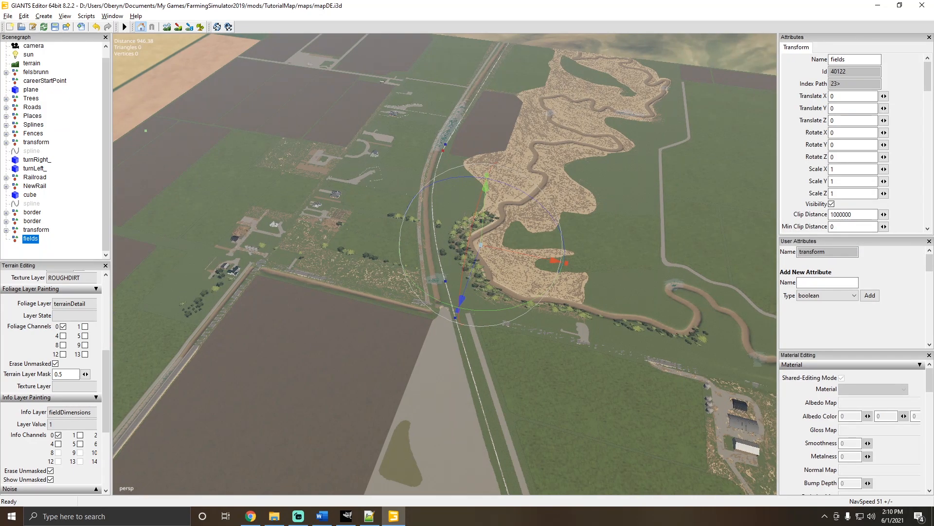
{"action": "left_click", "coordinate": [827, 295]}
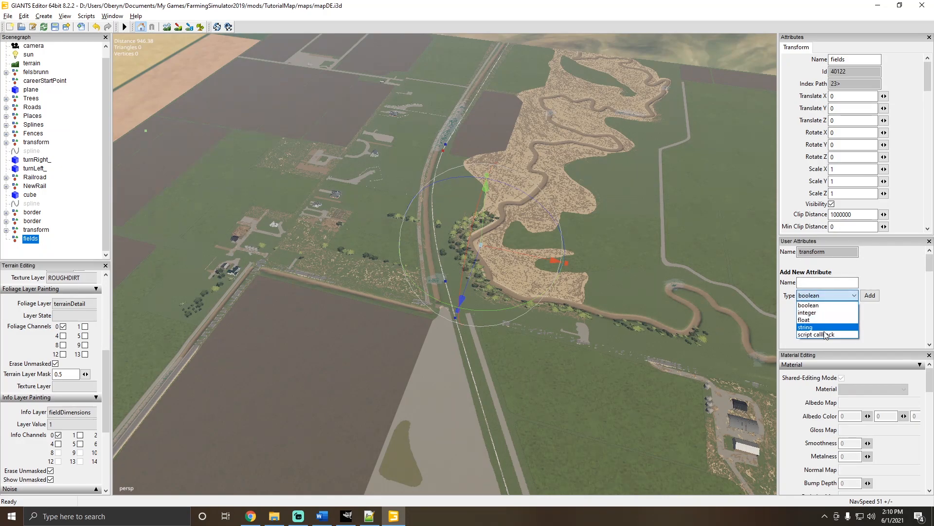
{"action": "left_click", "coordinate": [818, 335]}
{"action": "left_click", "coordinate": [818, 282]}
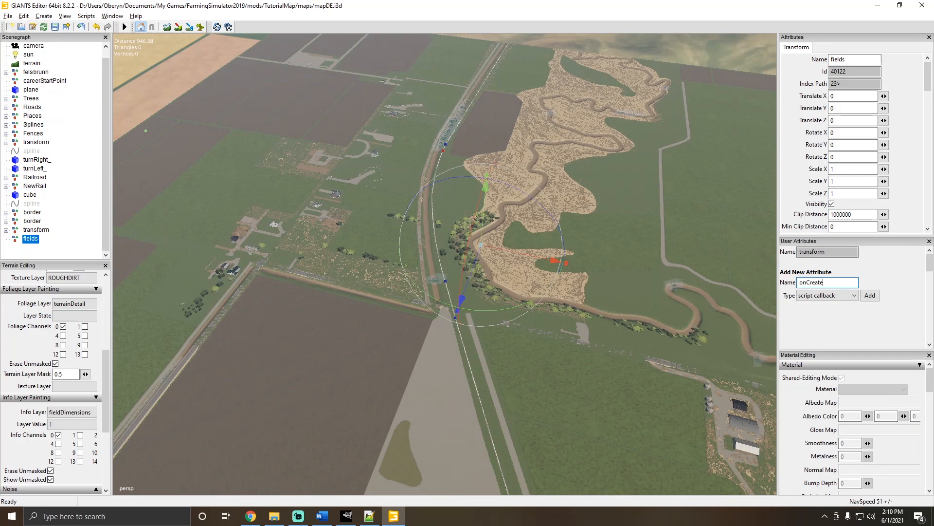
{"action": "left_click_drag", "start_coordinate": [827, 282], "coordinate": [789, 286]}
{"action": "left_click", "coordinate": [871, 295]}
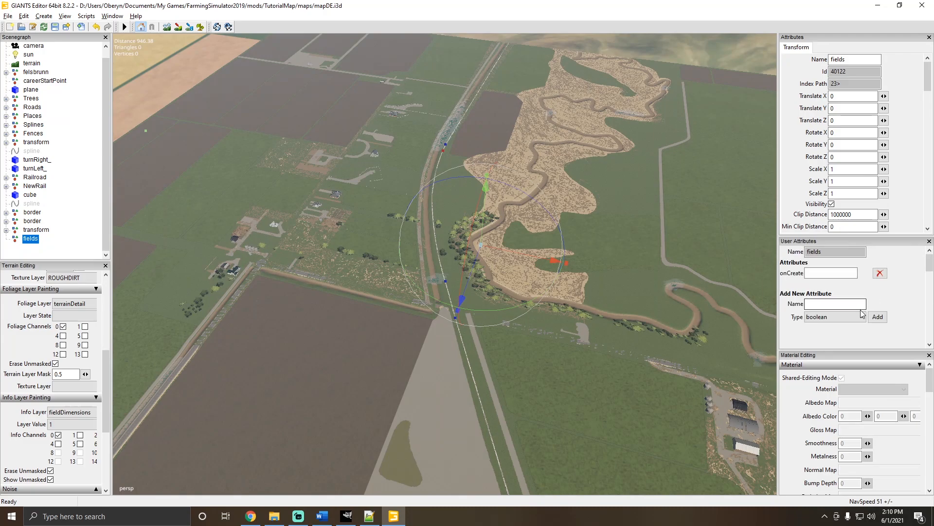
Set the fields group's onCreate callback to FieldUtil.onCreate.
{"action": "left_click", "coordinate": [825, 274]}
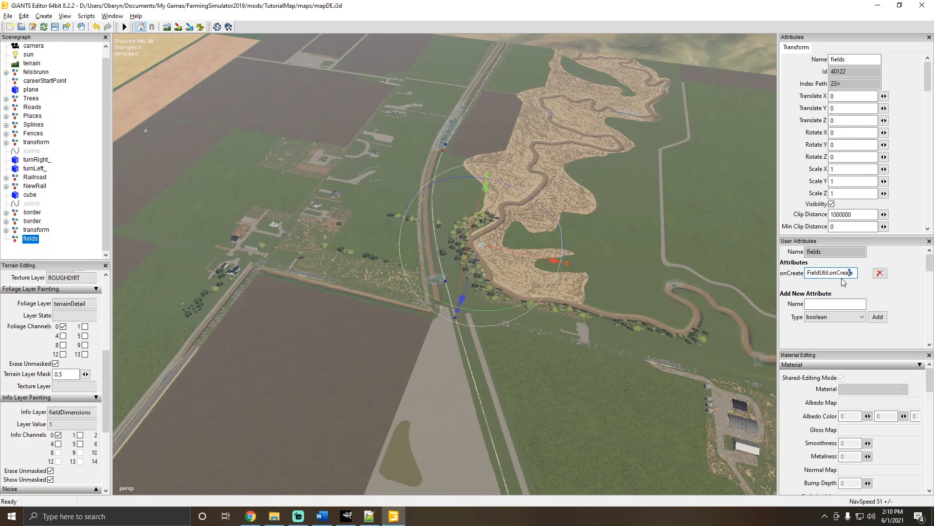
{"action": "left_click", "coordinate": [39, 239]}
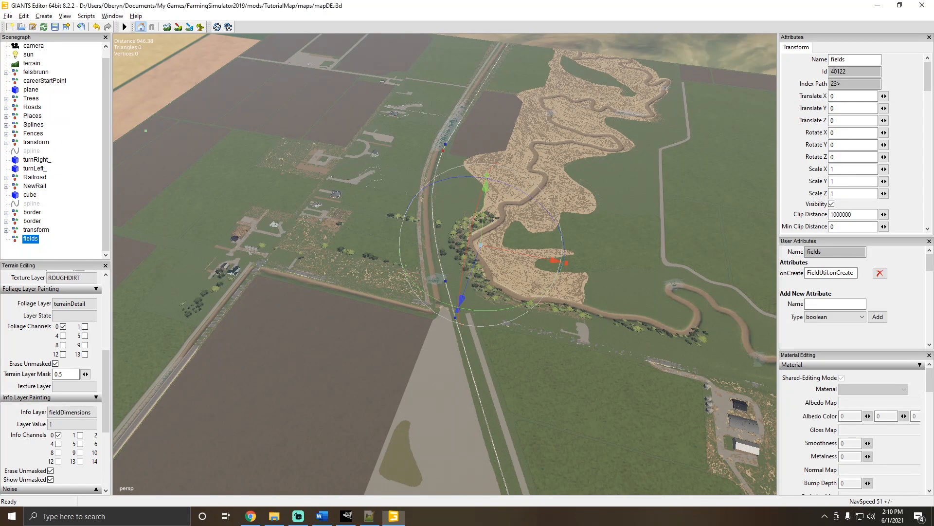
Open the Field Dimensions with bitmap user script in the Script Editor and enlarge the editor so the full filename path is readable.
{"action": "middle_click_drag", "start_coordinate": [340, 188], "coordinate": [331, 121]}
{"action": "left_click", "coordinate": [112, 16]}
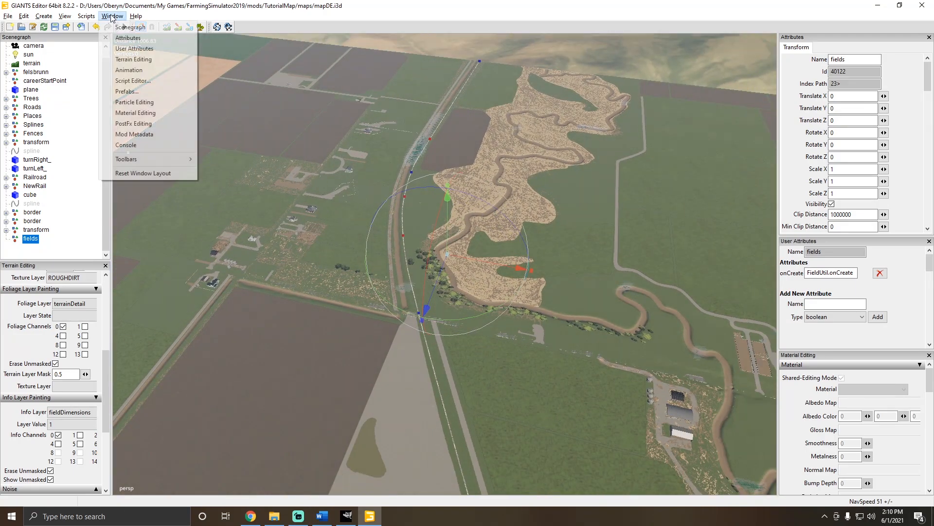
{"action": "left_click", "coordinate": [133, 80]}
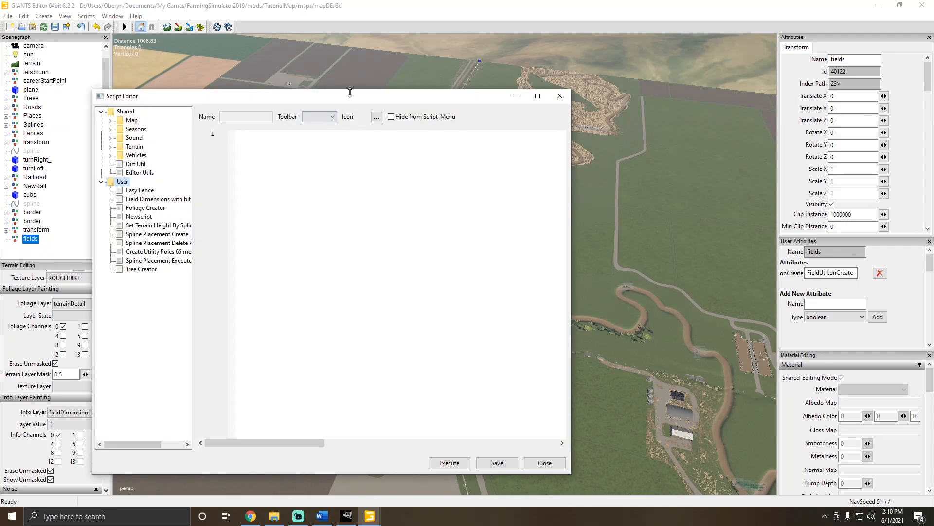
{"action": "left_click_drag", "start_coordinate": [346, 84], "coordinate": [485, 56]}
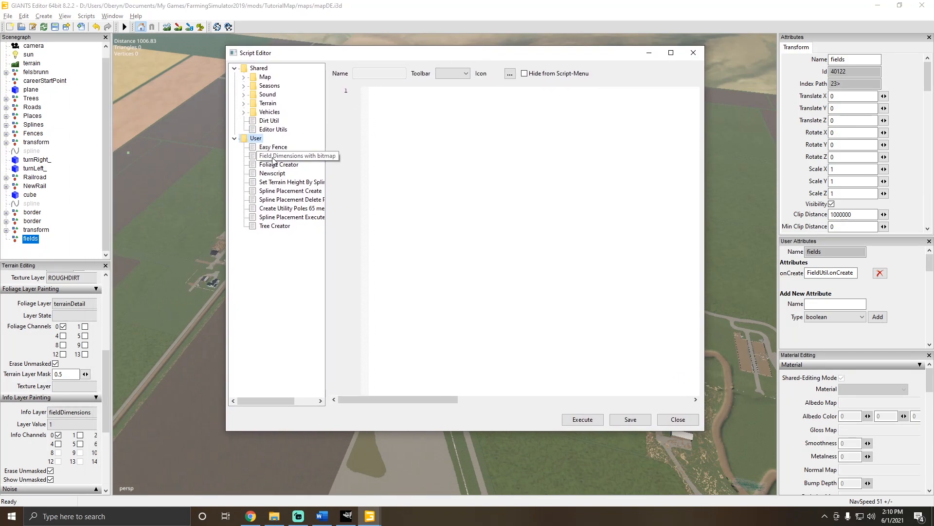
{"action": "left_click", "coordinate": [273, 157]}
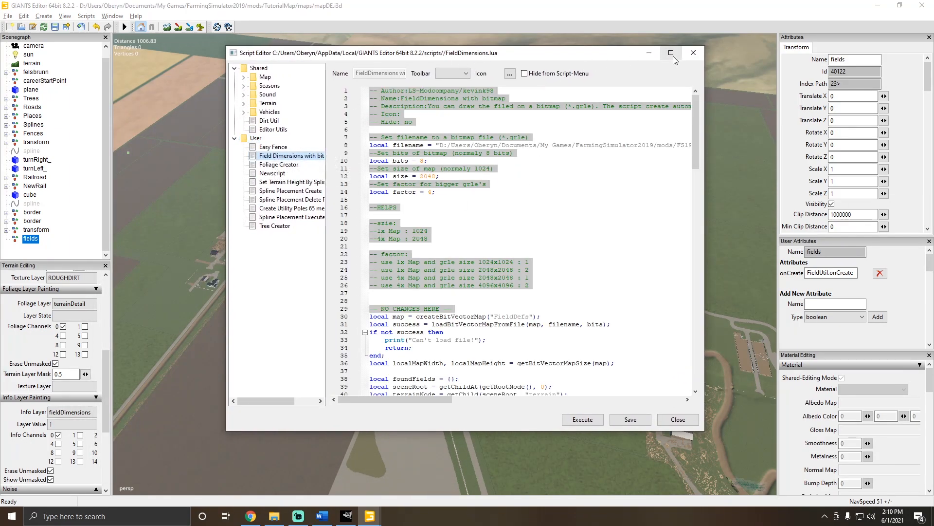
{"action": "left_click_drag", "start_coordinate": [635, 53], "coordinate": [560, 47]}
{"action": "left_click_drag", "start_coordinate": [628, 427], "coordinate": [898, 492]}
{"action": "left_click_drag", "start_coordinate": [647, 51], "coordinate": [565, 47]}
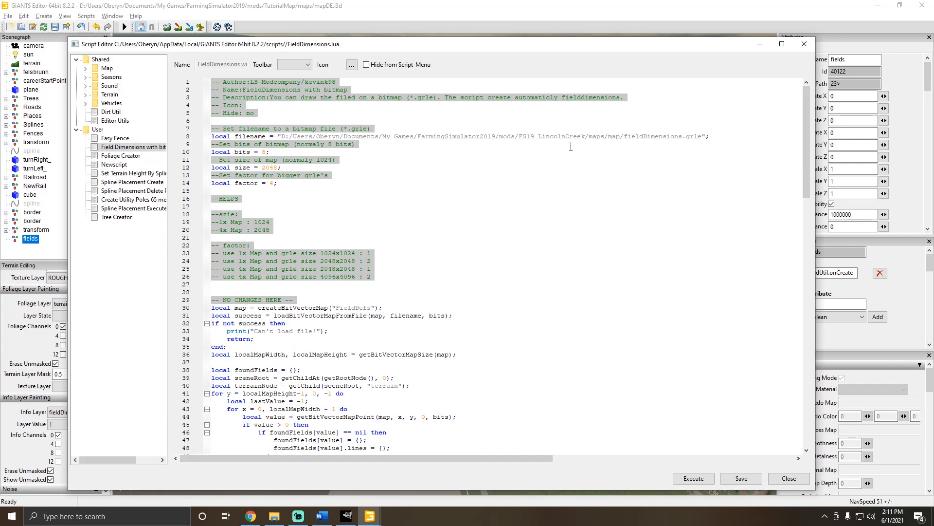
{"action": "mouse_move", "coordinate": [394, 48]}
{"action": "left_mouse_down"}
{"action": "mouse_move", "coordinate": [475, 30]}
{"action": "mouse_move", "coordinate": [441, 50]}
{"action": "mouse_move", "coordinate": [404, 36]}
{"action": "left_mouse_up"}
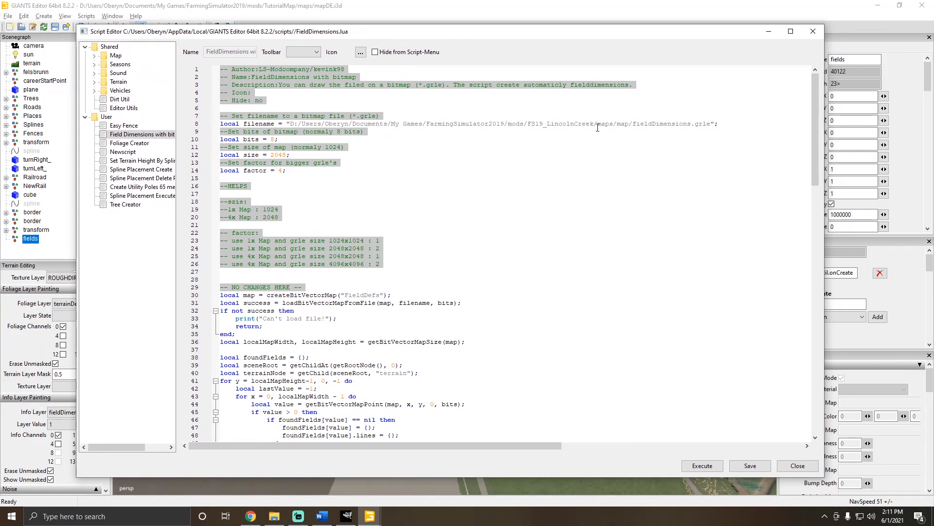
{"action": "left_click_drag", "start_coordinate": [351, 36], "coordinate": [314, 43]}
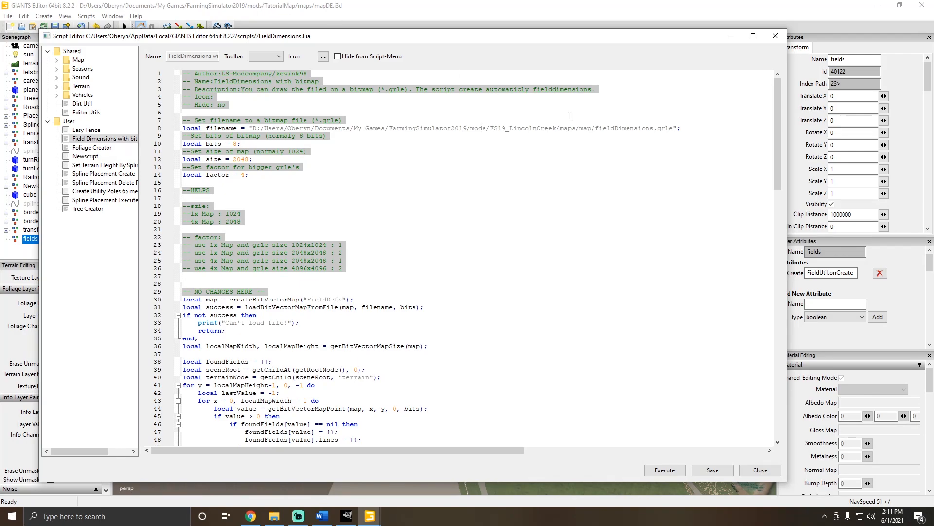
Replace the FS19_LincolnCreek mod folder in the script's filename path with TutorialMap.
{"action": "left_click_drag", "start_coordinate": [557, 127], "coordinate": [490, 127]}
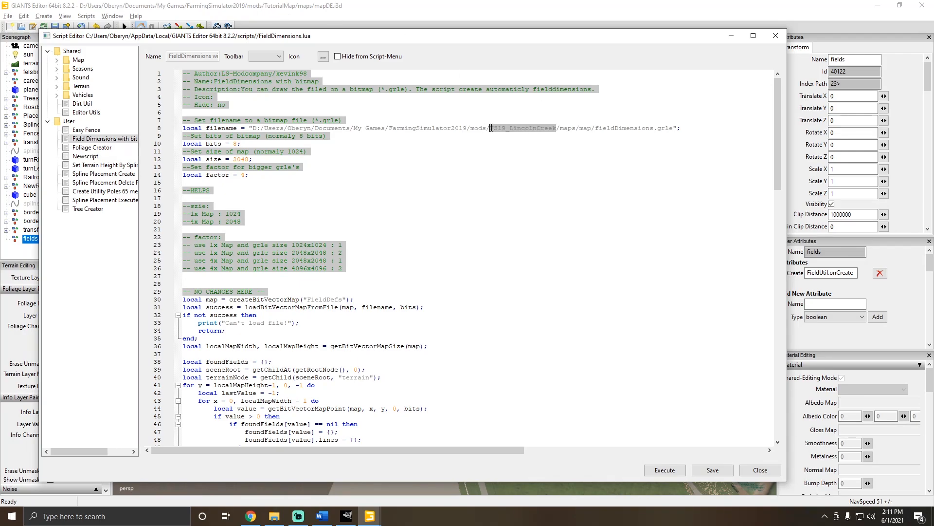
{"action": "type", "text": "Tuto"}
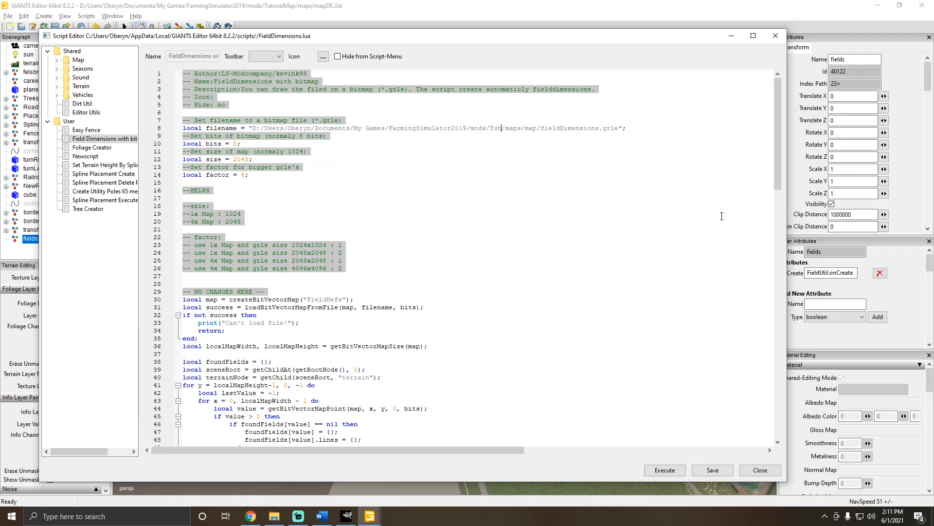
{"action": "type", "text": "rial"}
{"action": "type", "text": "Map"}
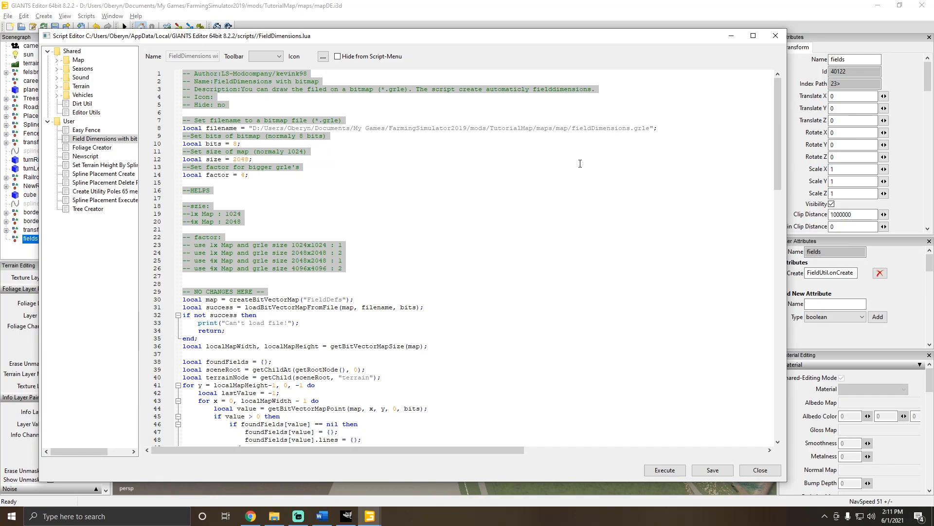
Check the map folder's location in File Explorer and change the map folder in the script's filename path to mapDE.
{"action": "left_click", "coordinate": [272, 515]}
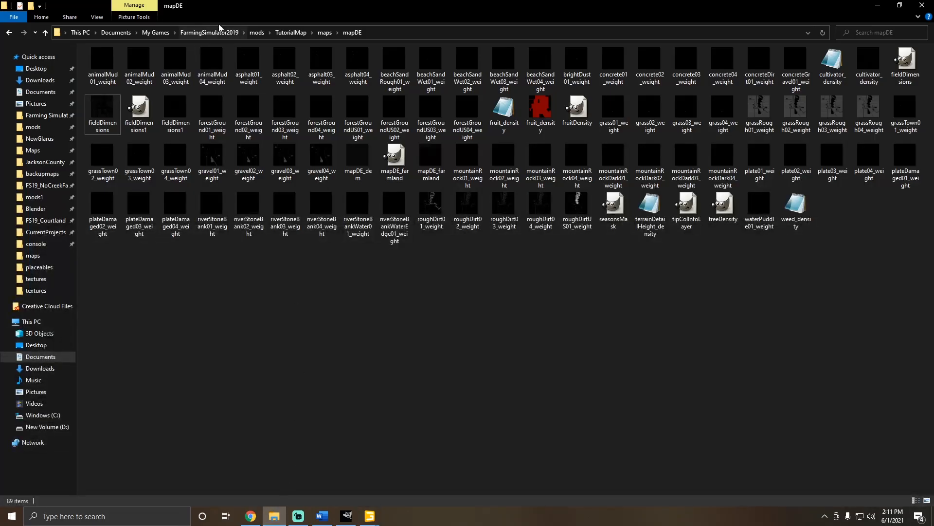
{"action": "left_click", "coordinate": [431, 33]}
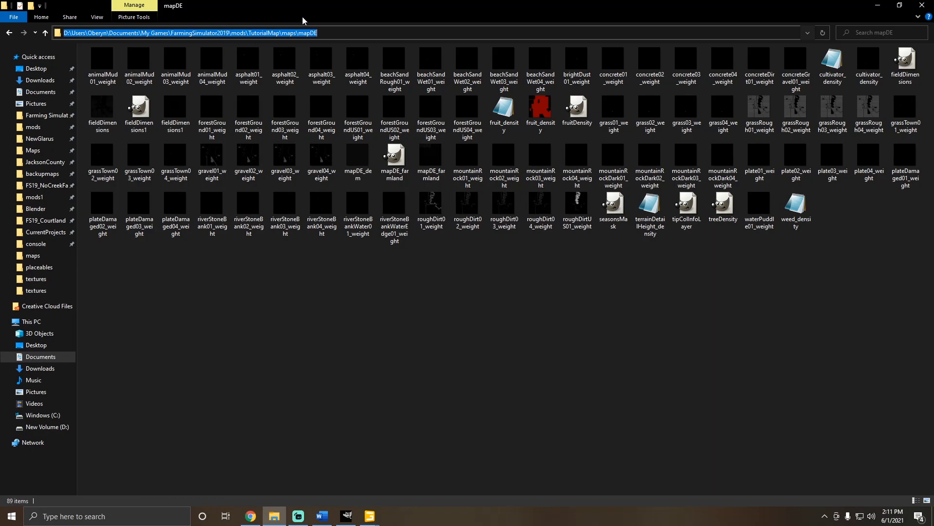
{"action": "left_click", "coordinate": [876, 6]}
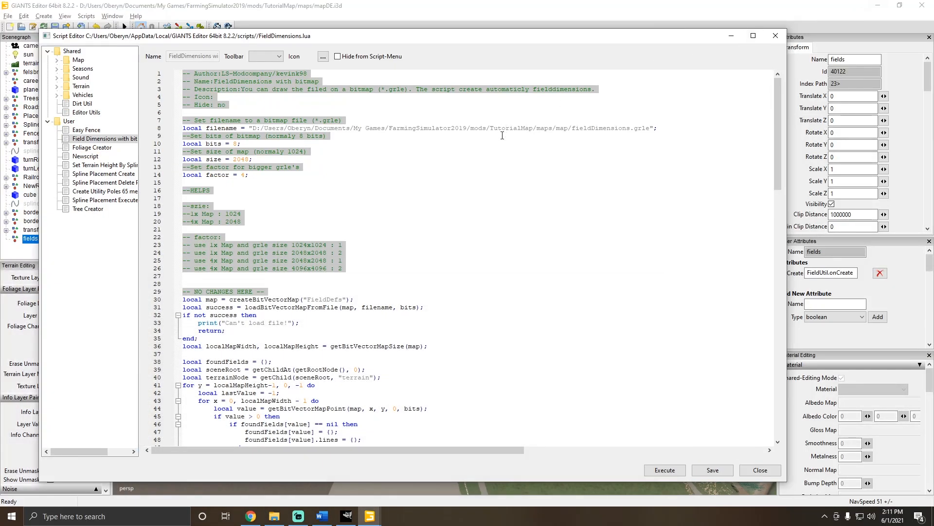
{"action": "left_click", "coordinate": [534, 128]}
{"action": "left_click", "coordinate": [545, 128]}
{"action": "left_click", "coordinate": [274, 516]}
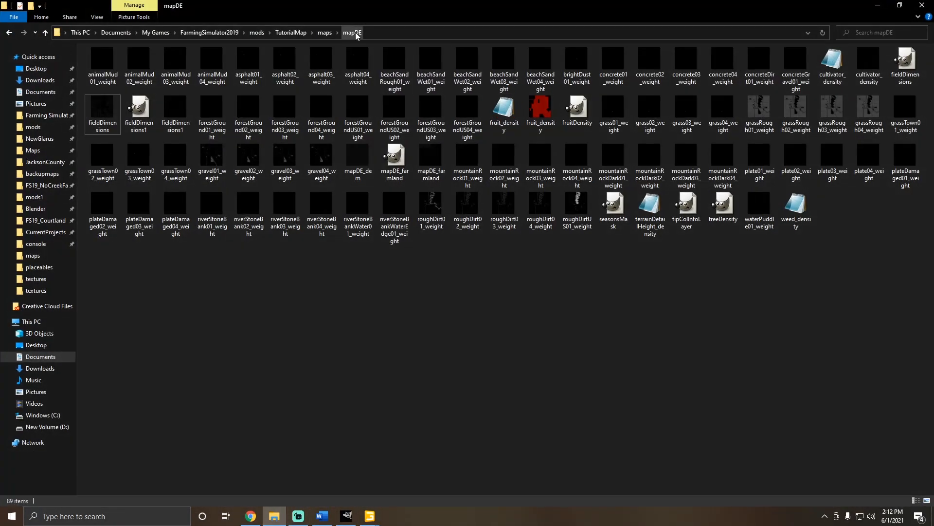
{"action": "left_click", "coordinate": [878, 5]}
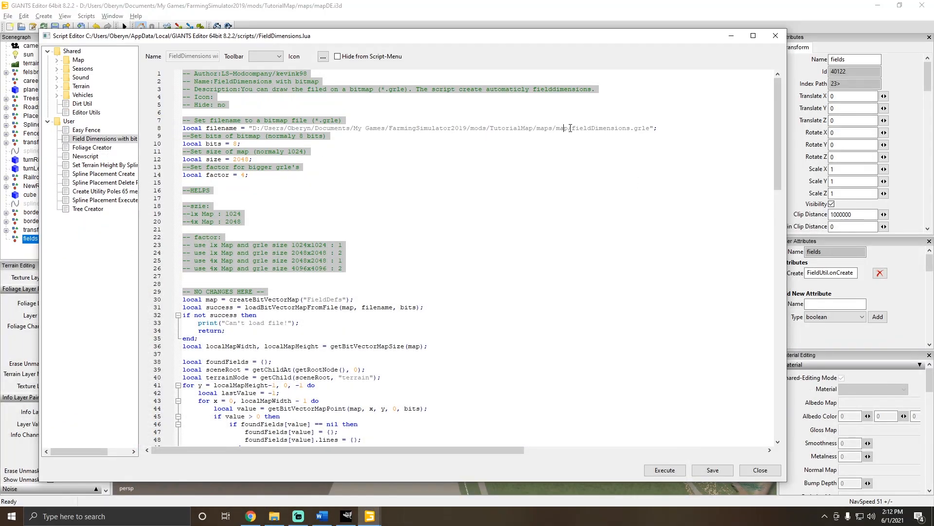
{"action": "left_click", "coordinate": [569, 128]}
{"action": "type", "text": "DE"}
Compare the fieldDimensions.grle file name in the script's path with the files in the mapDE folder.
{"action": "left_click", "coordinate": [287, 128]}
{"action": "left_click_drag", "start_coordinate": [657, 128], "coordinate": [584, 129]}
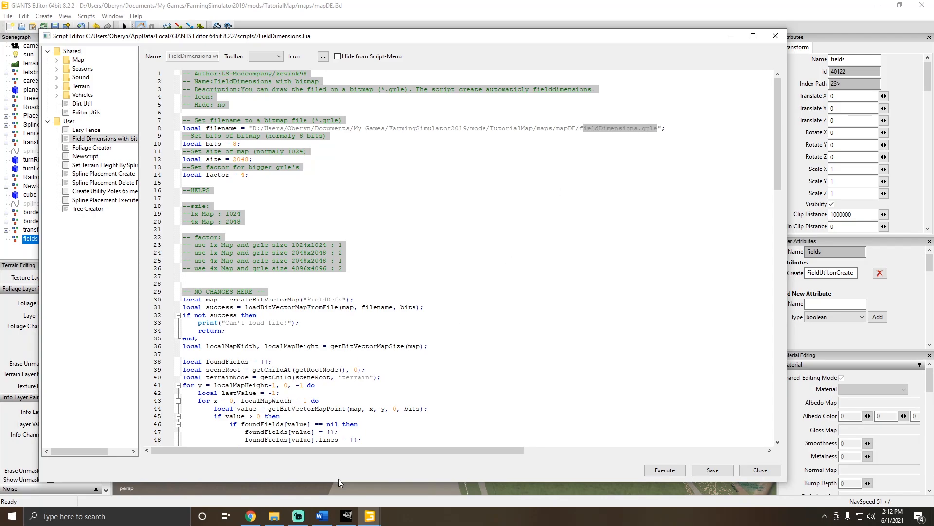
{"action": "left_click", "coordinate": [276, 516]}
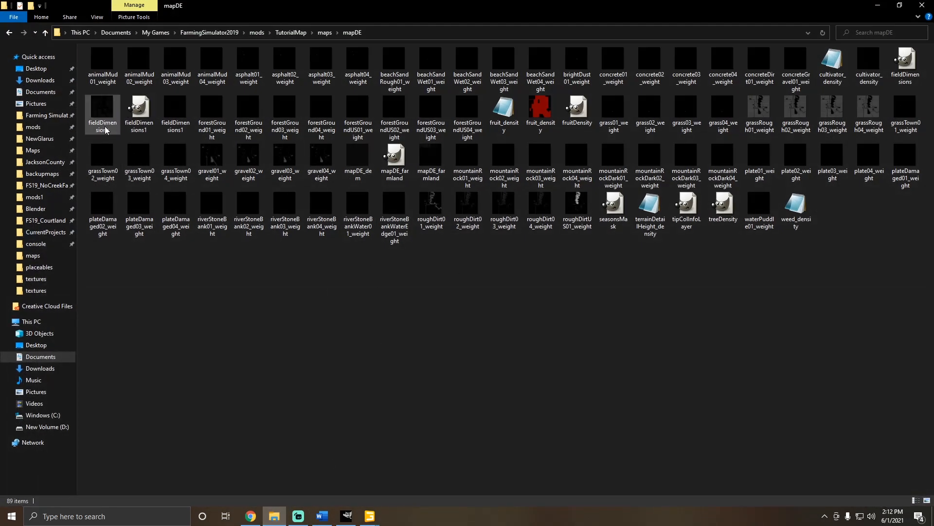
{"action": "left_click", "coordinate": [878, 5]}
{"action": "left_click", "coordinate": [647, 128]}
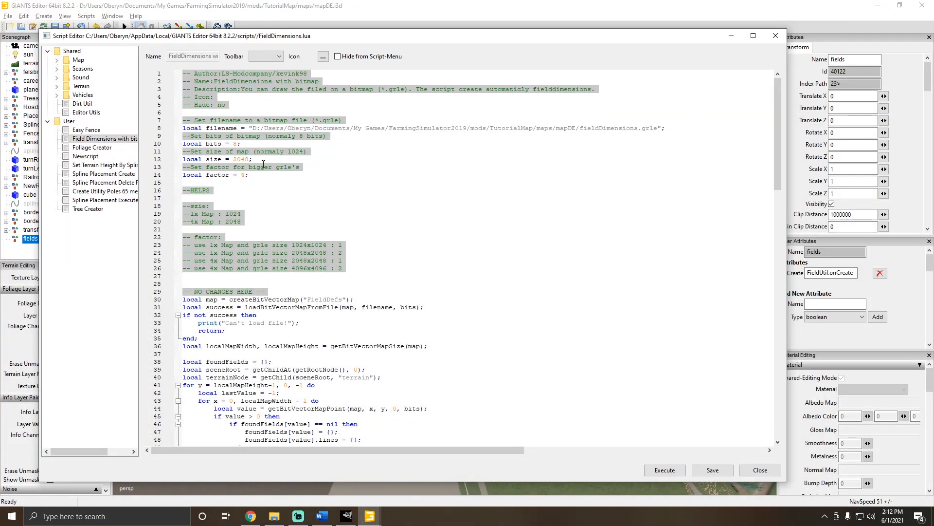
Set the script's map size to 1024 and its factor to 1.
{"action": "left_click", "coordinate": [237, 145]}
{"action": "left_click_drag", "start_coordinate": [314, 37], "coordinate": [429, 44]}
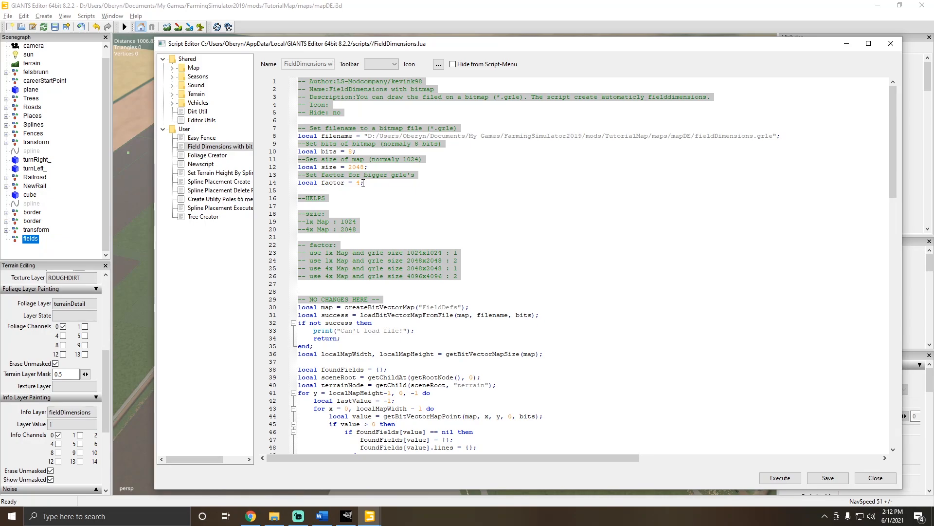
{"action": "left_click_drag", "start_coordinate": [365, 167], "coordinate": [349, 168]}
{"action": "left_click_drag", "start_coordinate": [365, 167], "coordinate": [349, 167]}
{"action": "left_click", "coordinate": [364, 180]}
{"action": "type", "text": "102"}
{"action": "left_click_drag", "start_coordinate": [360, 183], "coordinate": [355, 185]}
{"action": "type", "text": "1"}
{"action": "left_click_drag", "start_coordinate": [355, 47], "coordinate": [304, 41]}
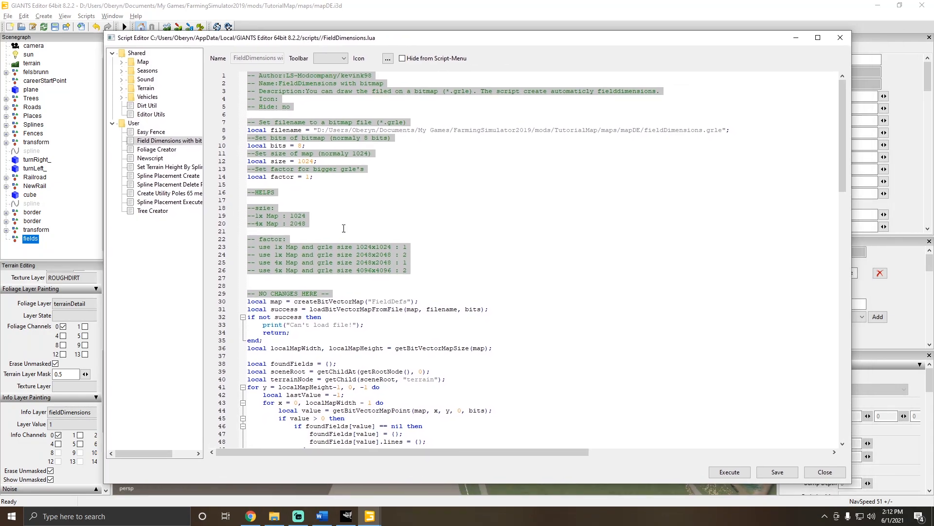
Check the field image's pixel dimensions in GIMP and set the script's factor to 4.
{"action": "left_click", "coordinate": [346, 516]}
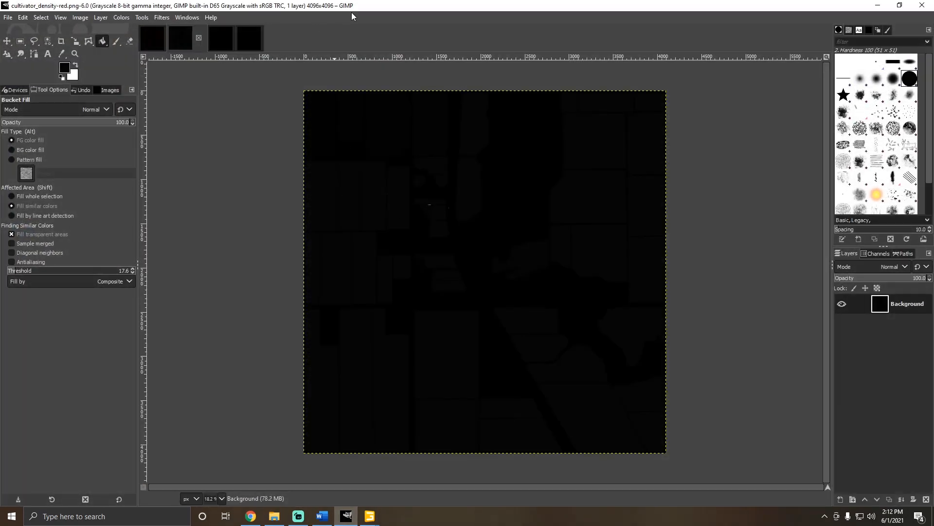
{"action": "left_click", "coordinate": [877, 6]}
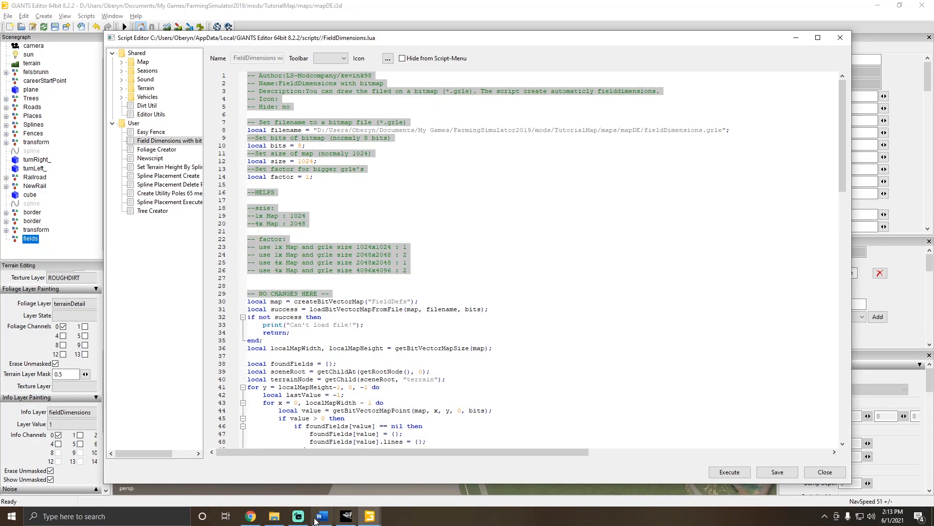
{"action": "left_click", "coordinate": [346, 516]}
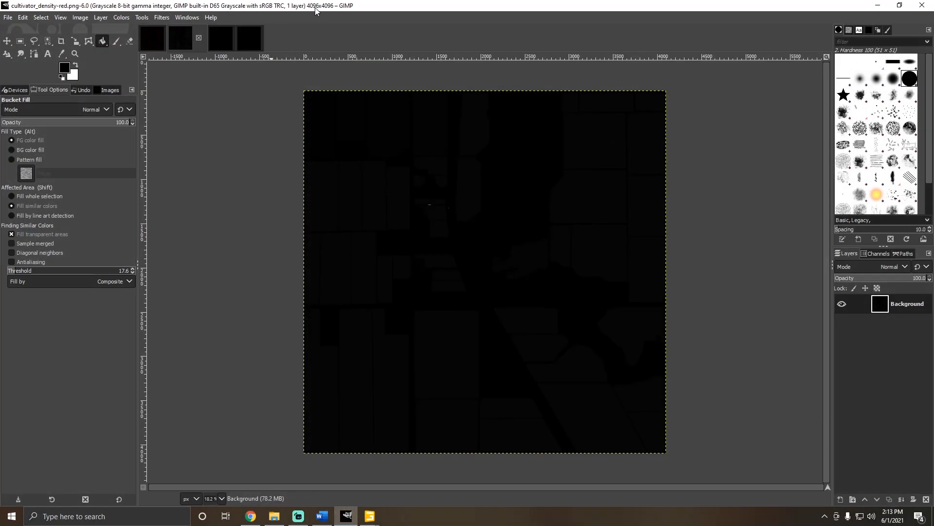
{"action": "left_click", "coordinate": [879, 7]}
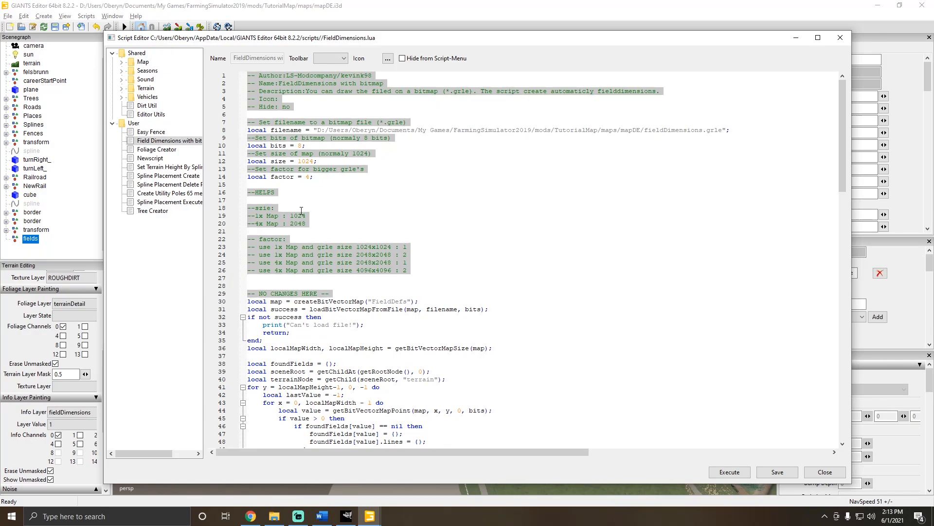
{"action": "left_click", "coordinate": [324, 178]}
Execute the Field Dimensions script on the fields group, saving the code changes first.
{"action": "left_click", "coordinate": [35, 239]}
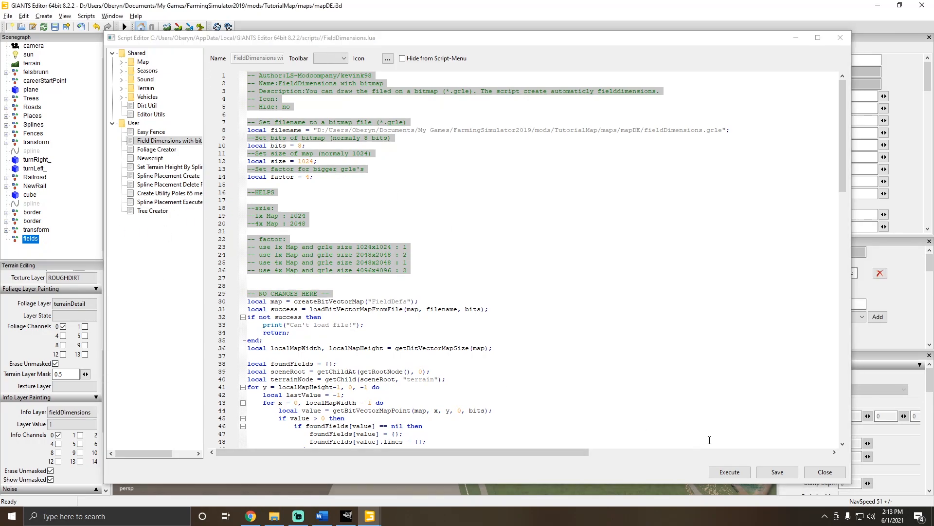
{"action": "left_click", "coordinate": [725, 472]}
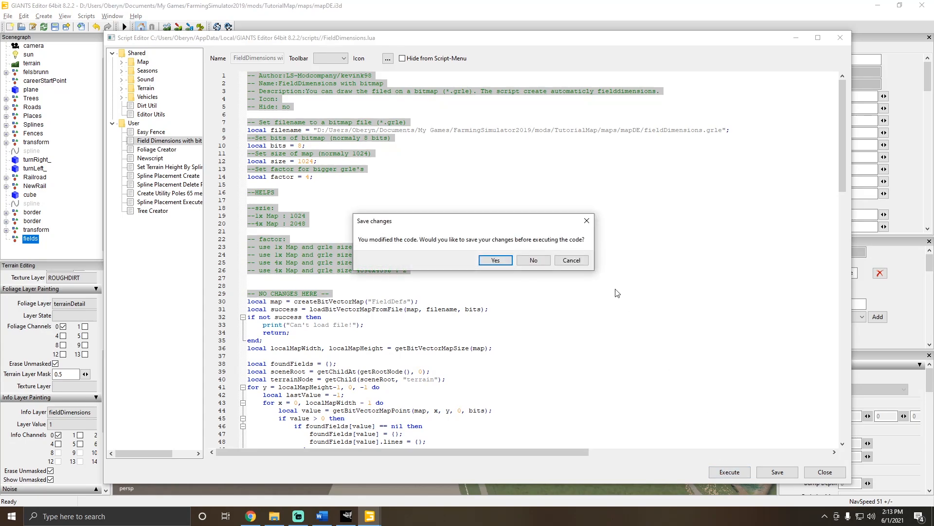
{"action": "left_click", "coordinate": [507, 261]}
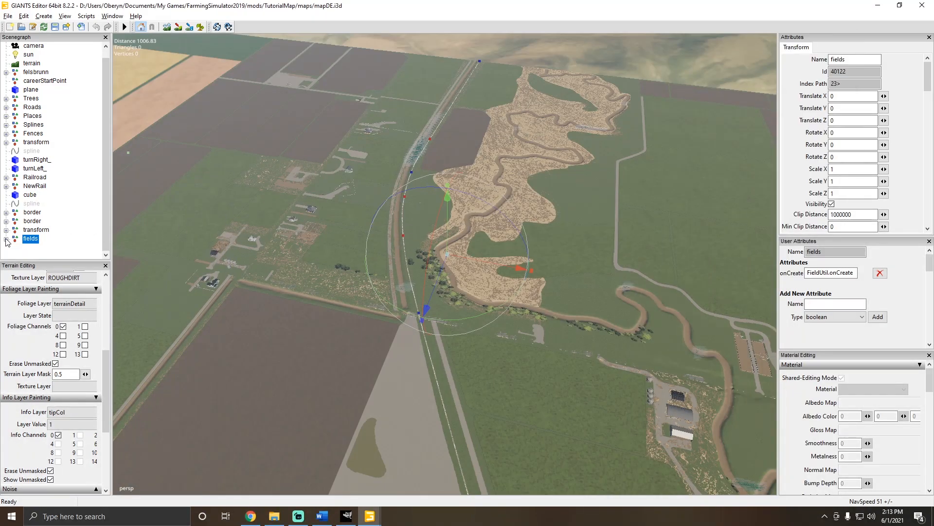
Expand the fields group and inspect the generated field entries, including the attributes of field001 and field250.
{"action": "left_click", "coordinate": [6, 238]}
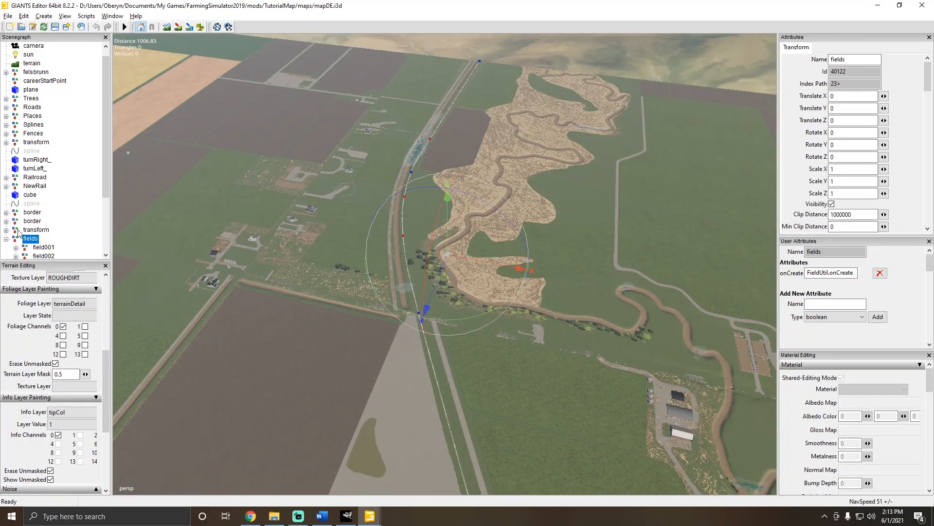
{"action": "scroll", "coordinate": [19, 234], "scroll_direction": "down", "scroll_amount": 3}
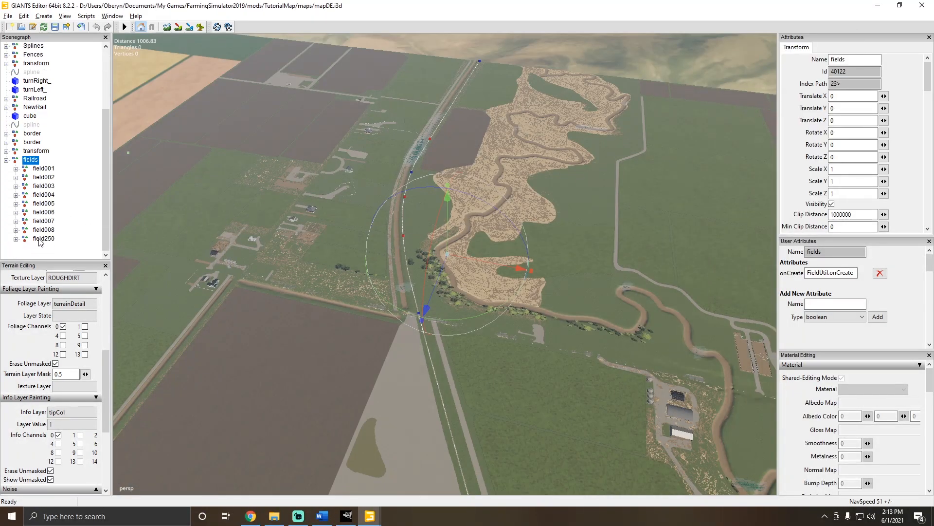
{"action": "left_click", "coordinate": [46, 169]}
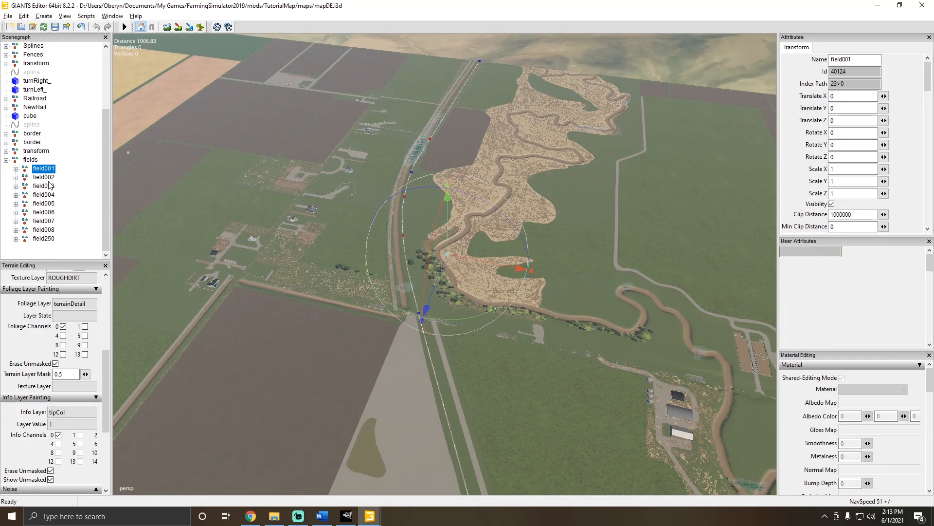
{"action": "left_click", "coordinate": [48, 239]}
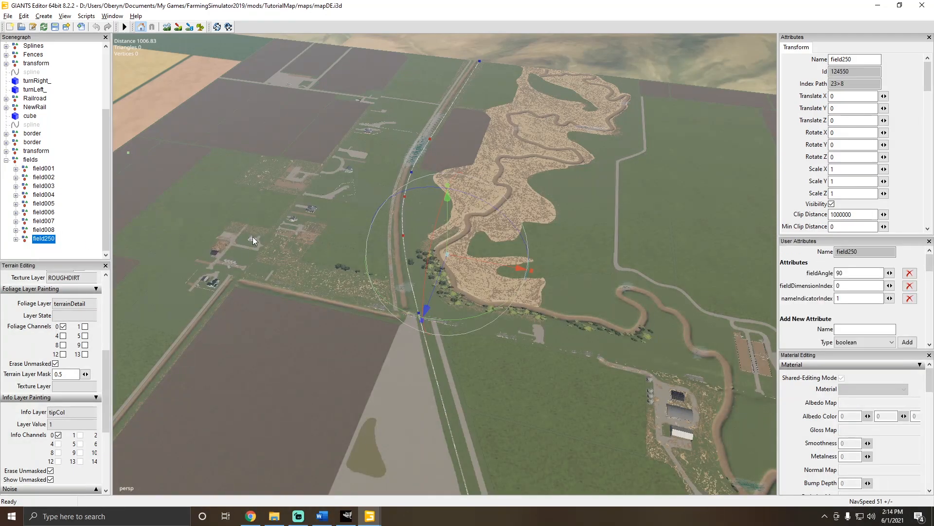
Check the field image in GIMP, and delete the field250 entry from the fields group in GIANTS Editor.
{"action": "left_click_drag", "start_coordinate": [253, 238], "coordinate": [236, 248], "text": "alt"}
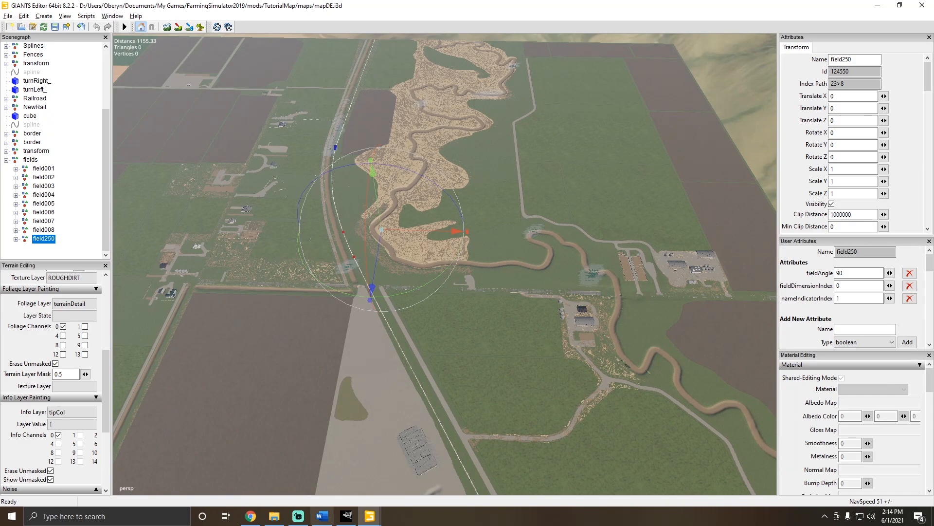
{"action": "left_click", "coordinate": [346, 516]}
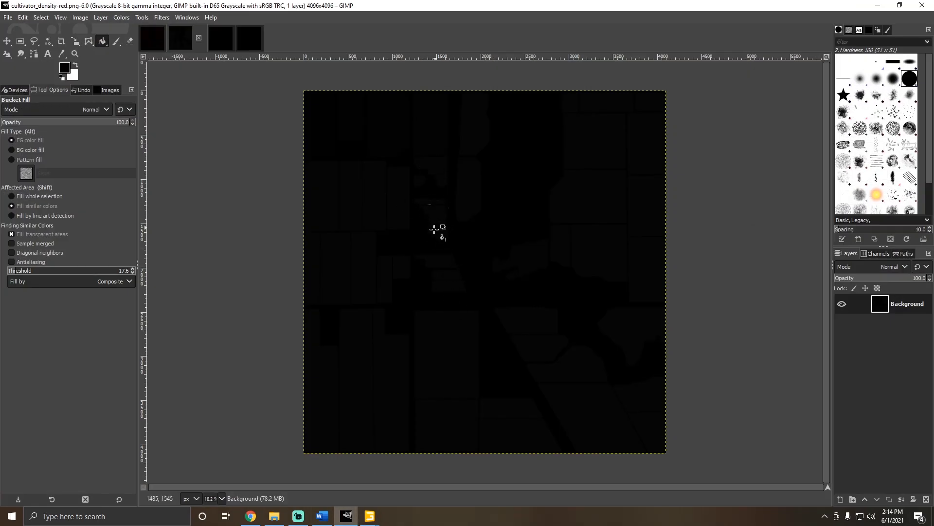
{"action": "left_click", "coordinate": [879, 6]}
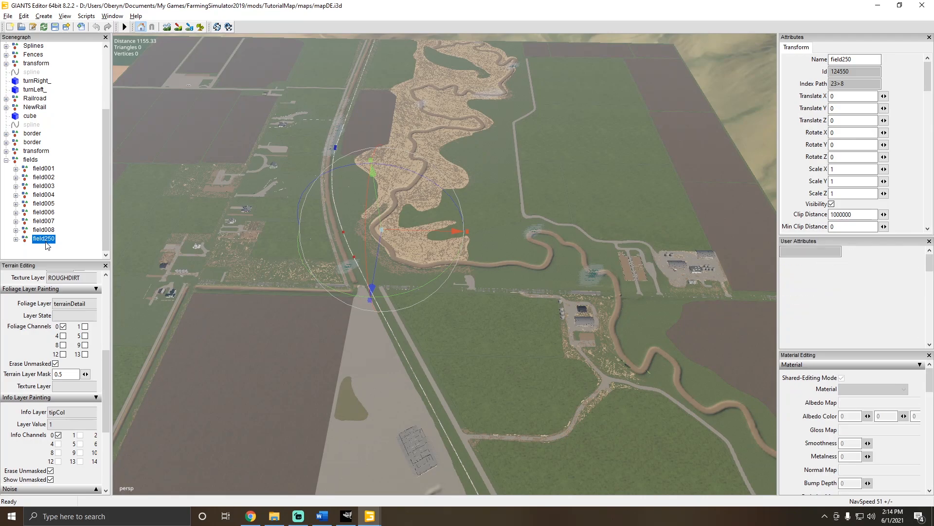
{"action": "right_click_drag", "start_coordinate": [501, 235], "coordinate": [228, 223]}
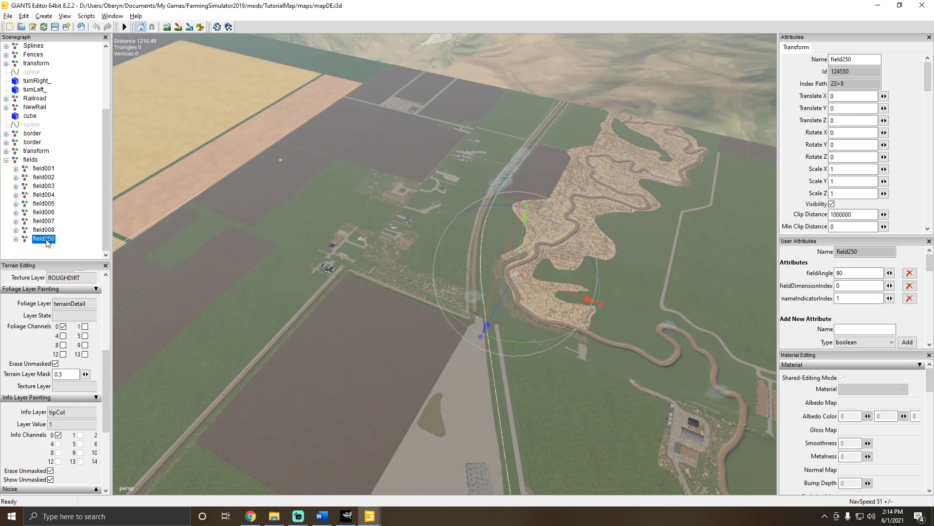
{"action": "key", "text": "Delete"}
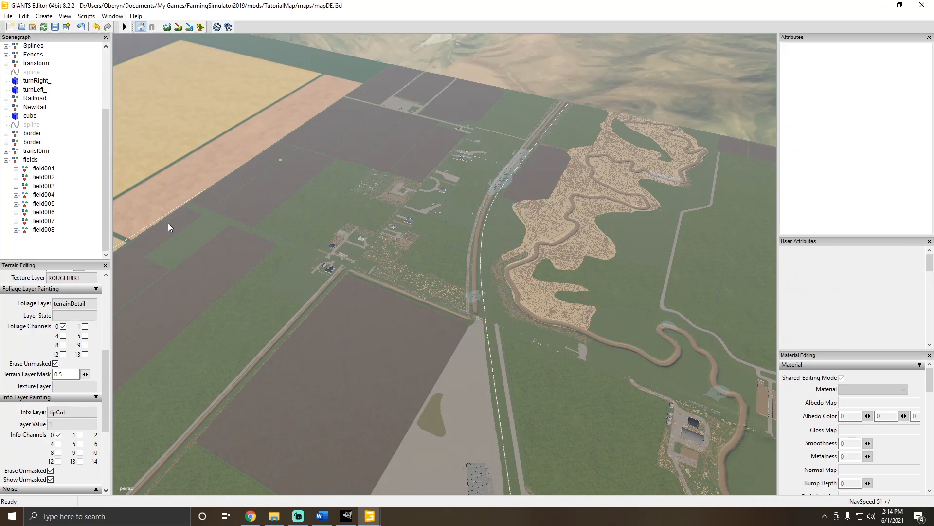
{"action": "right_click_drag", "start_coordinate": [168, 223], "coordinate": [299, 239]}
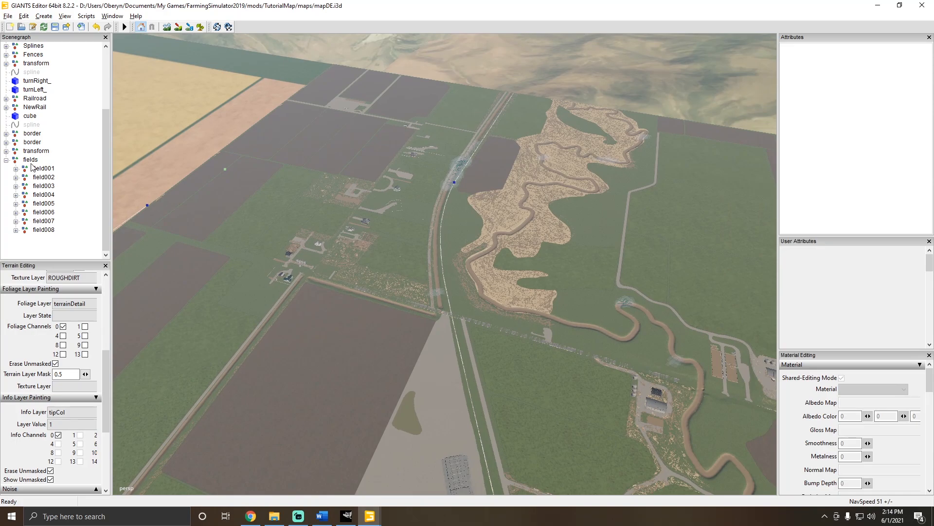
Expand field001's fieldDimensions group and inspect the transforms of its corner entries up to corner006_1.
{"action": "left_click", "coordinate": [30, 161]}
{"action": "key", "text": "f"}
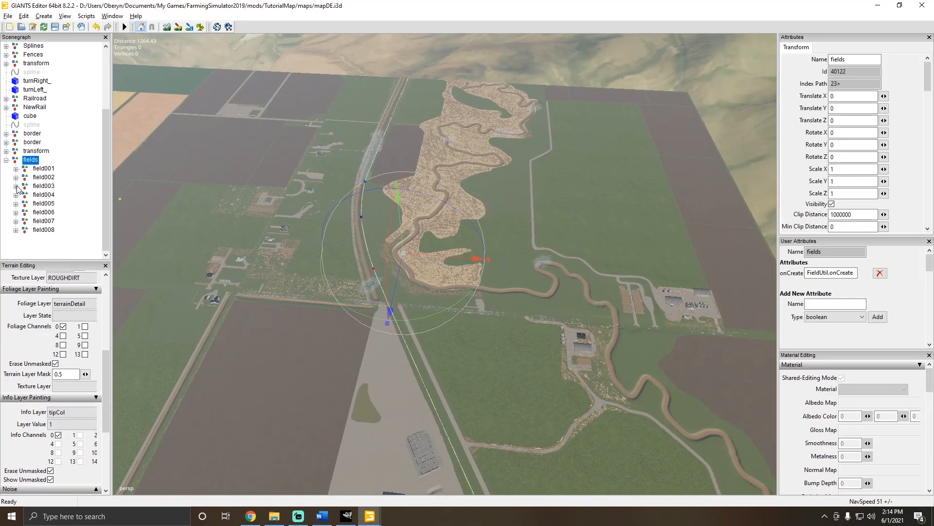
{"action": "left_click", "coordinate": [40, 168]}
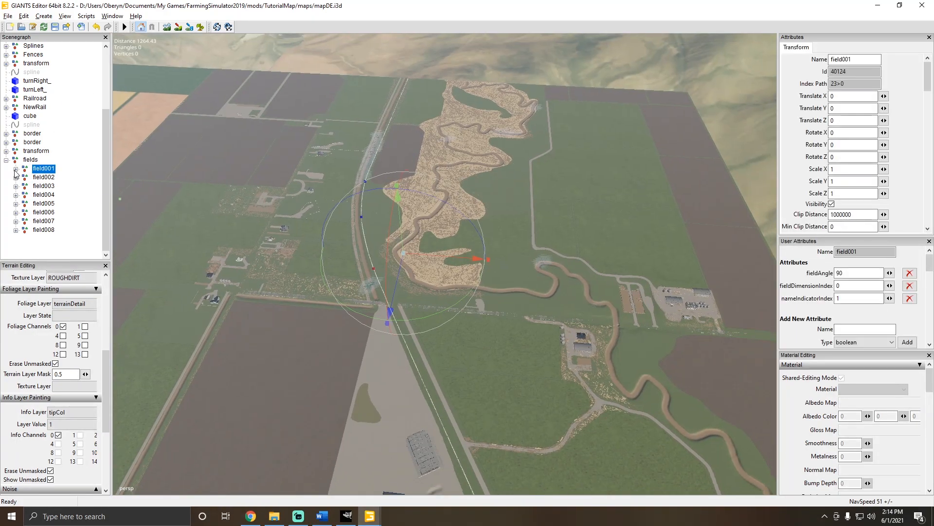
{"action": "left_click", "coordinate": [16, 169]}
{"action": "left_click", "coordinate": [66, 178]}
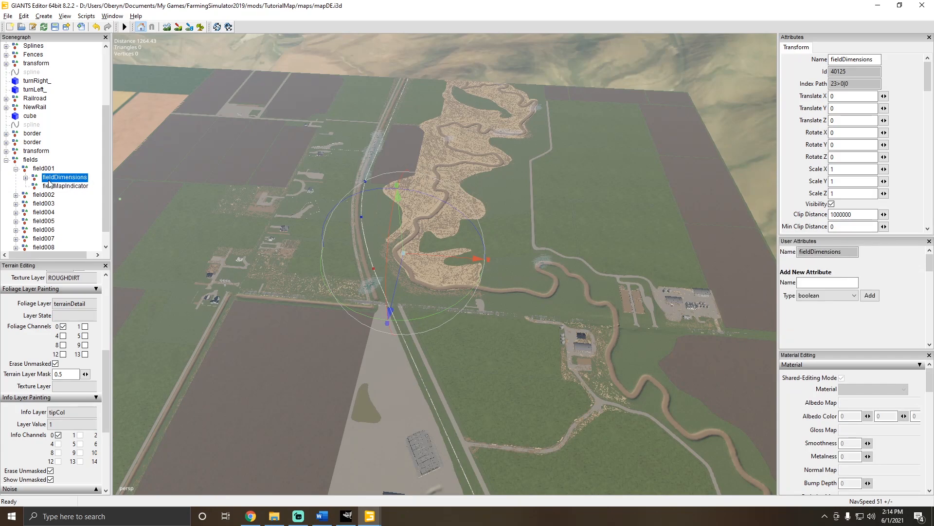
{"action": "left_click", "coordinate": [25, 180]}
{"action": "left_click", "coordinate": [26, 178]}
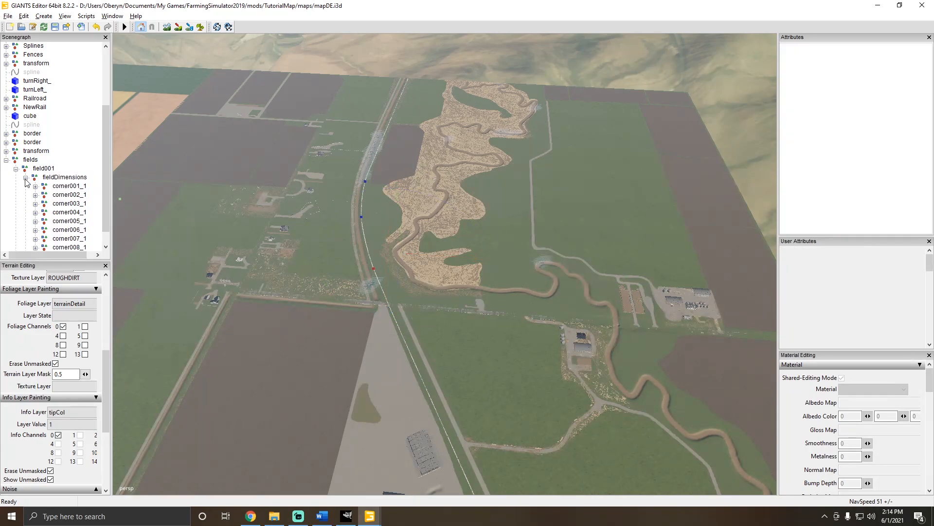
{"action": "left_click", "coordinate": [74, 195]}
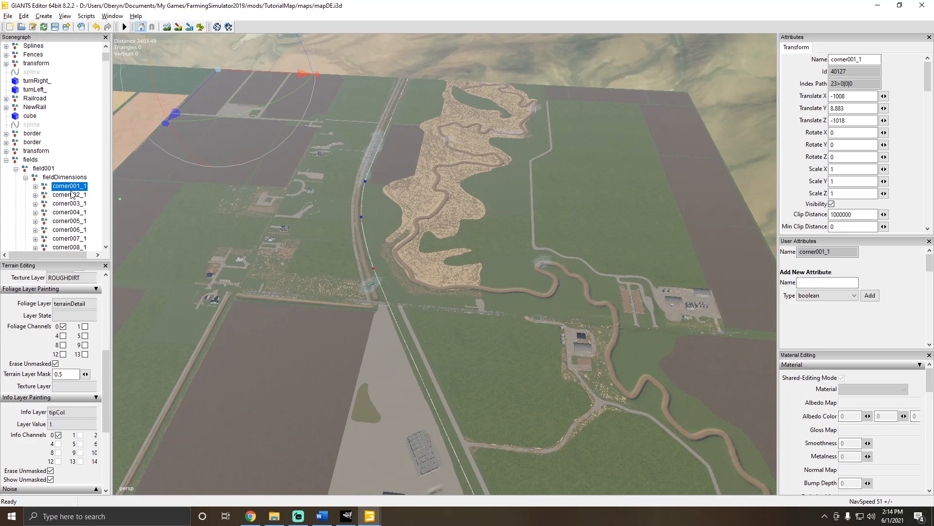
{"action": "left_click", "coordinate": [74, 204]}
{"action": "left_click", "coordinate": [74, 212]}
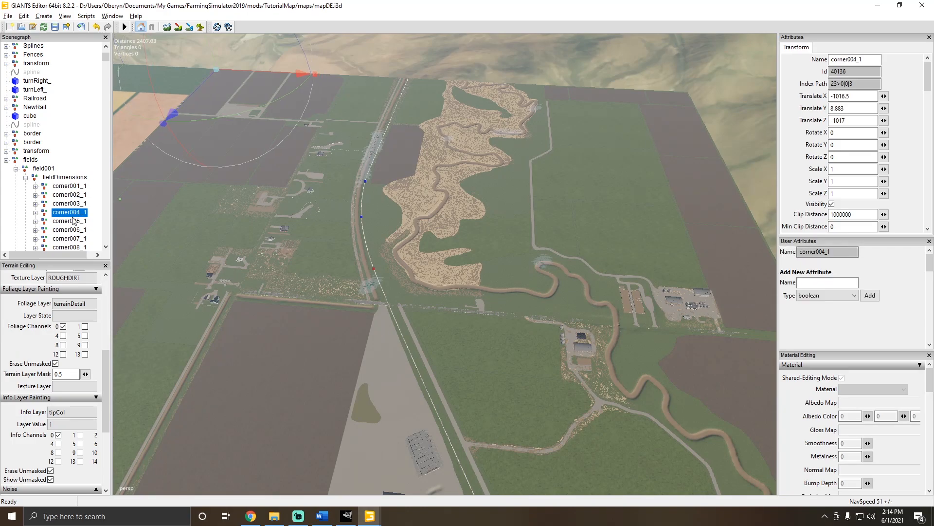
{"action": "left_click", "coordinate": [73, 221]}
{"action": "left_click", "coordinate": [73, 230]}
Inspect corner001_1 and its child points corner001_2 and corner001_3, and collapse the field001 hierarchy.
{"action": "left_click", "coordinate": [35, 186]}
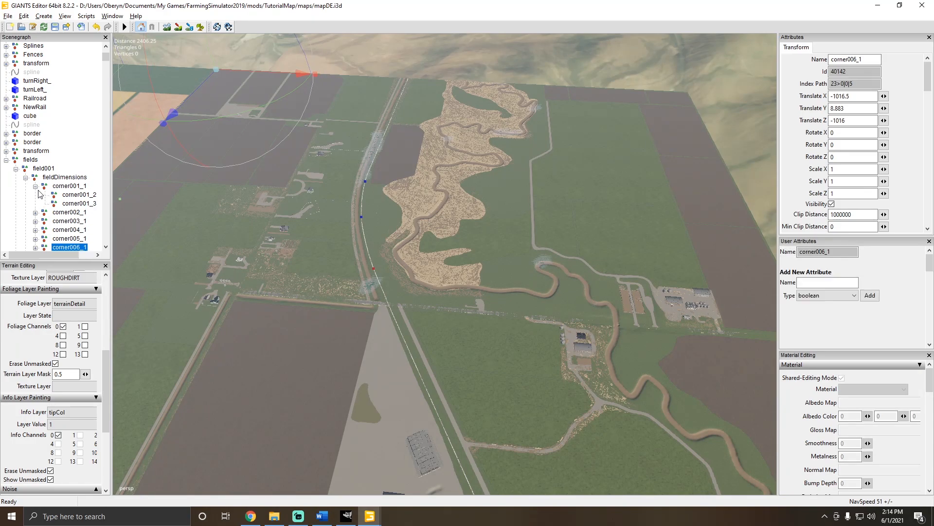
{"action": "left_click", "coordinate": [73, 195]}
{"action": "left_click", "coordinate": [73, 204]}
{"action": "left_click", "coordinate": [72, 194]}
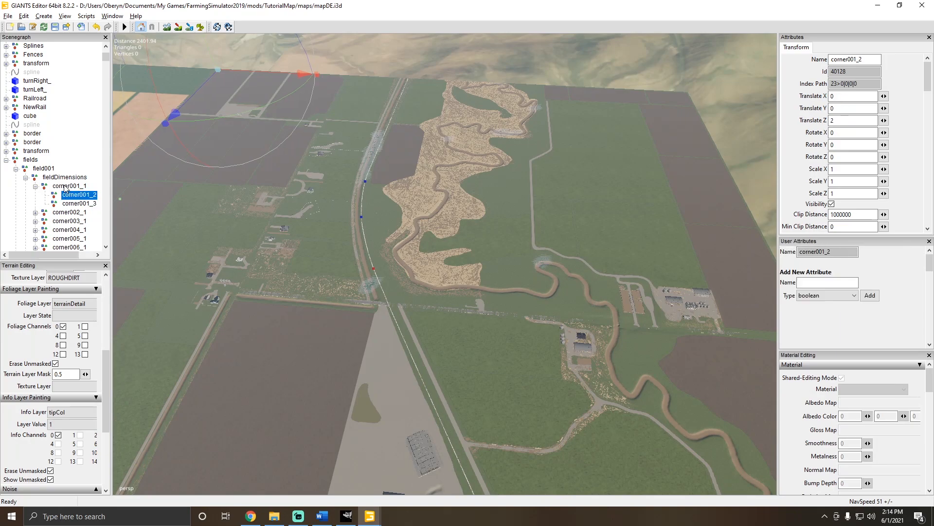
{"action": "left_click", "coordinate": [68, 186]}
{"action": "left_click", "coordinate": [73, 204]}
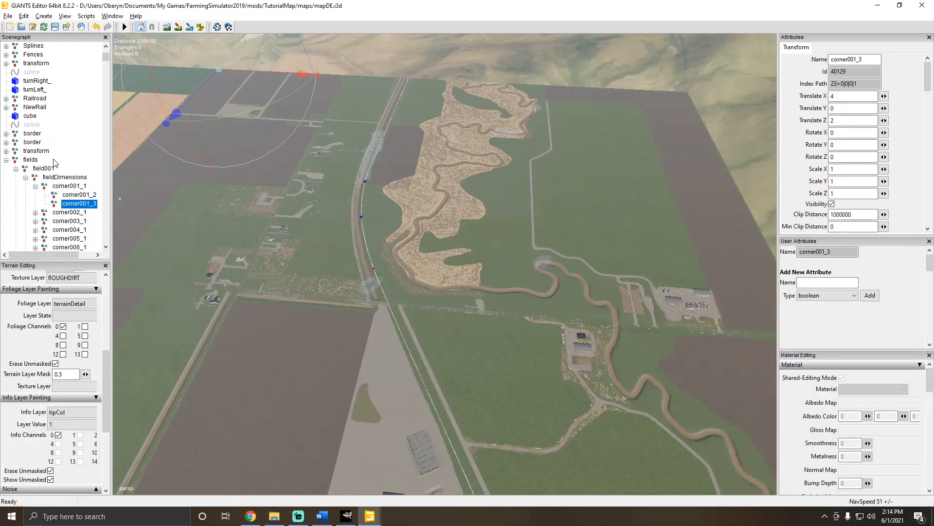
{"action": "left_click", "coordinate": [35, 186]}
{"action": "left_click", "coordinate": [26, 177]}
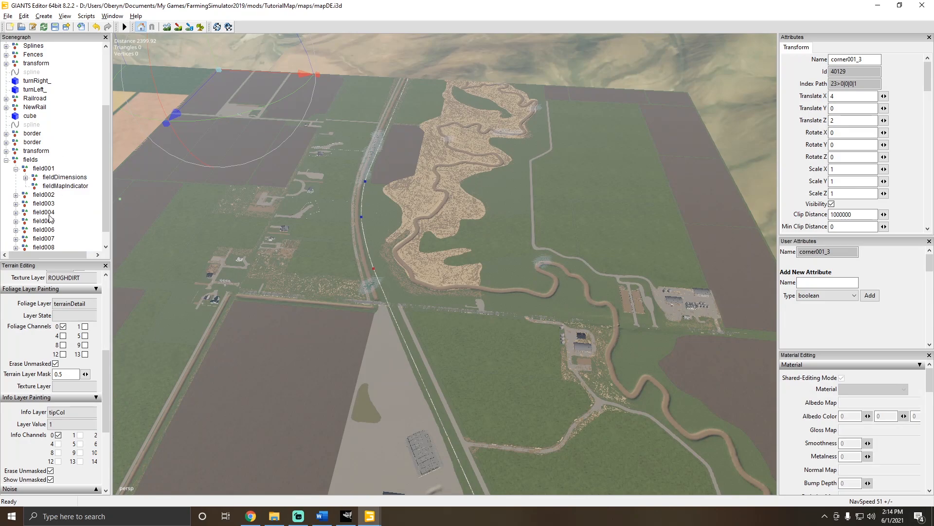
{"action": "left_click", "coordinate": [33, 169]}
{"action": "left_click", "coordinate": [16, 168]}
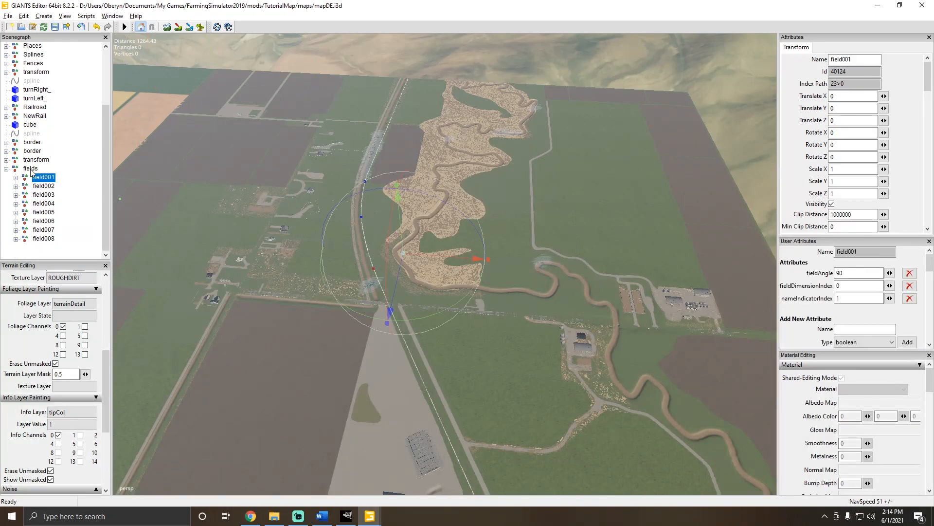
Select the fields group and display the field areas in blue across the map terrain.
{"action": "left_click", "coordinate": [31, 170]}
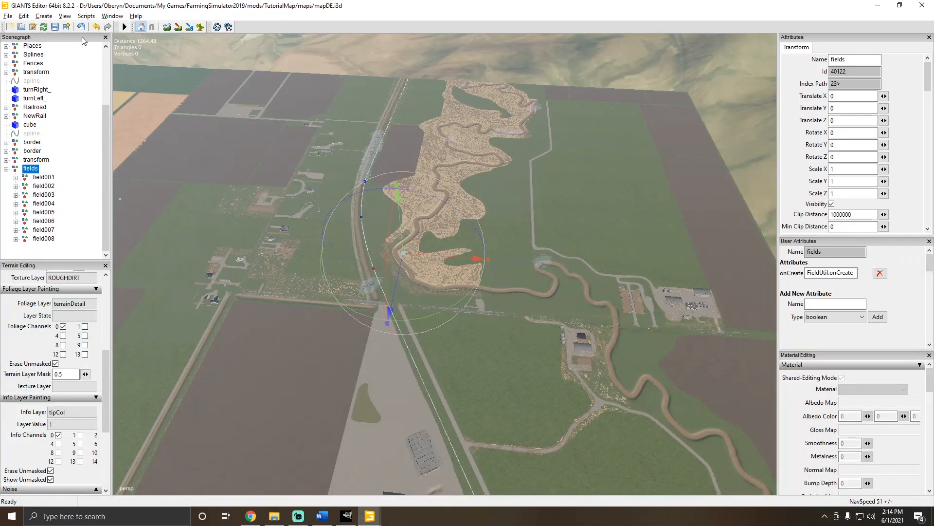
{"action": "left_click", "coordinate": [112, 16]}
{"action": "mouse_move", "coordinate": [90, 16]}
{"action": "mouse_move", "coordinate": [146, 28]}
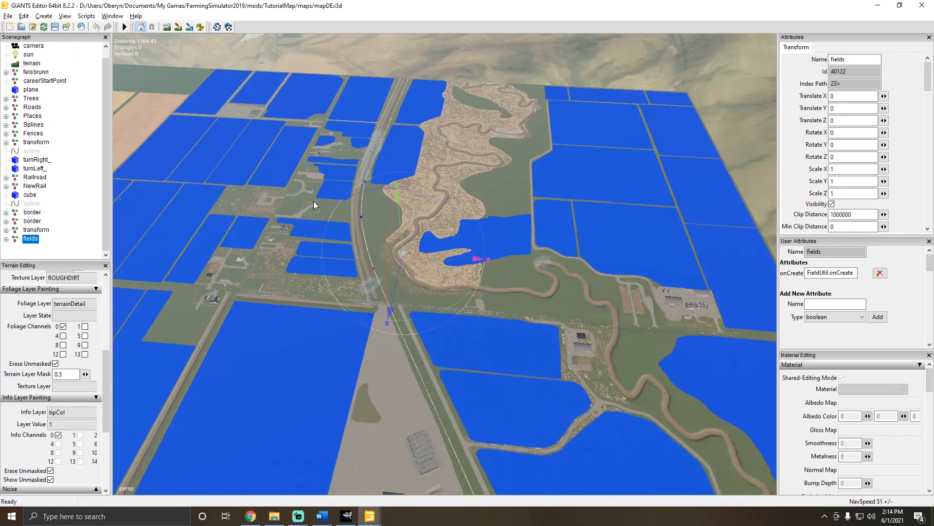
Examine the blue field areas across the whole map from several angles and distances.
{"action": "scroll", "coordinate": [292, 253], "scroll_direction": "down", "scroll_amount": 5}
{"action": "left_click_drag", "start_coordinate": [464, 216], "coordinate": [55, 204], "text": "alt"}
{"action": "left_click", "coordinate": [332, 211]}
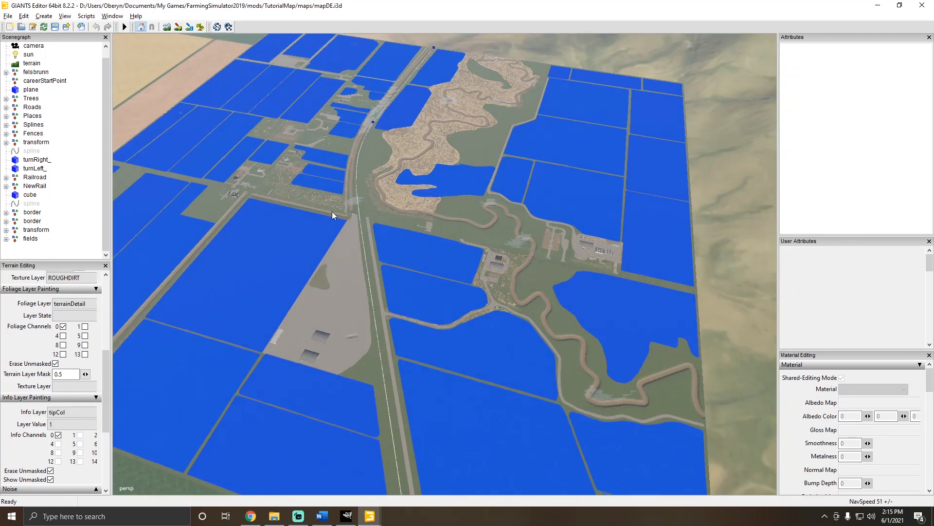
{"action": "scroll", "coordinate": [282, 233], "scroll_direction": "down", "scroll_amount": 3}
{"action": "left_click_drag", "start_coordinate": [281, 232], "coordinate": [272, 231], "text": "alt"}
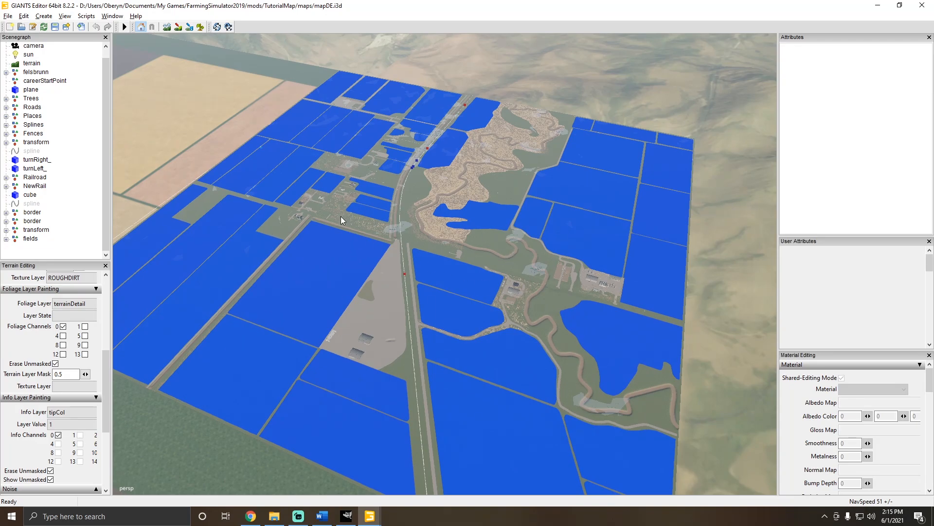
{"action": "scroll", "coordinate": [334, 203], "scroll_direction": "down", "scroll_amount": 2}
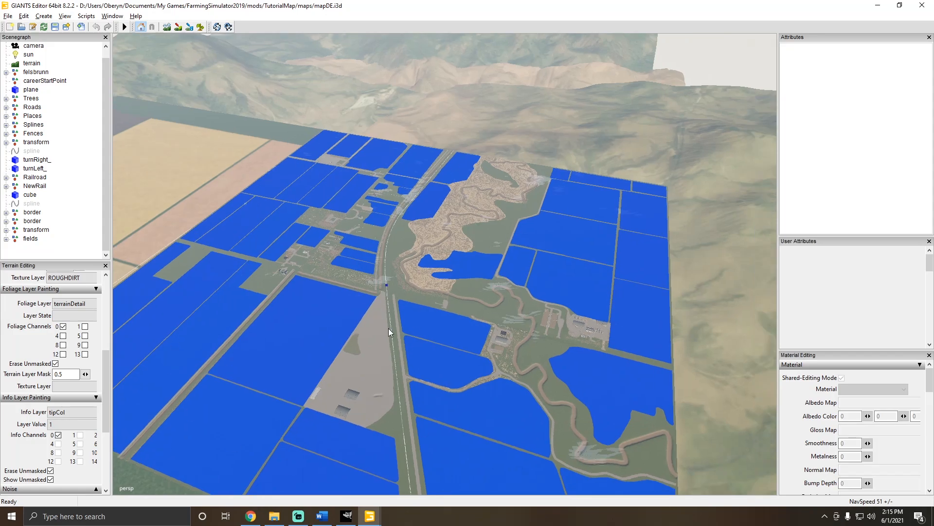
{"action": "left_click_drag", "start_coordinate": [388, 328], "coordinate": [263, 106], "text": "alt"}
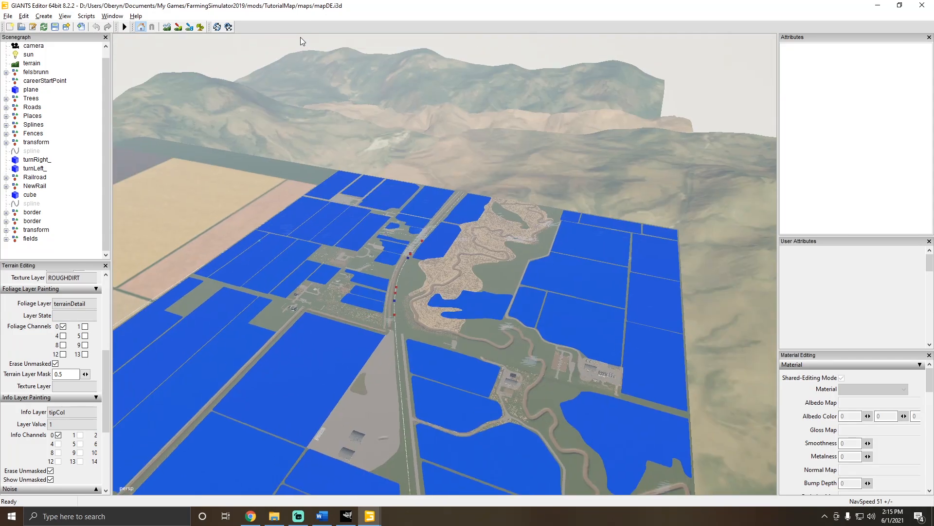
{"action": "left_click_drag", "start_coordinate": [325, 122], "coordinate": [542, 70], "text": "alt"}
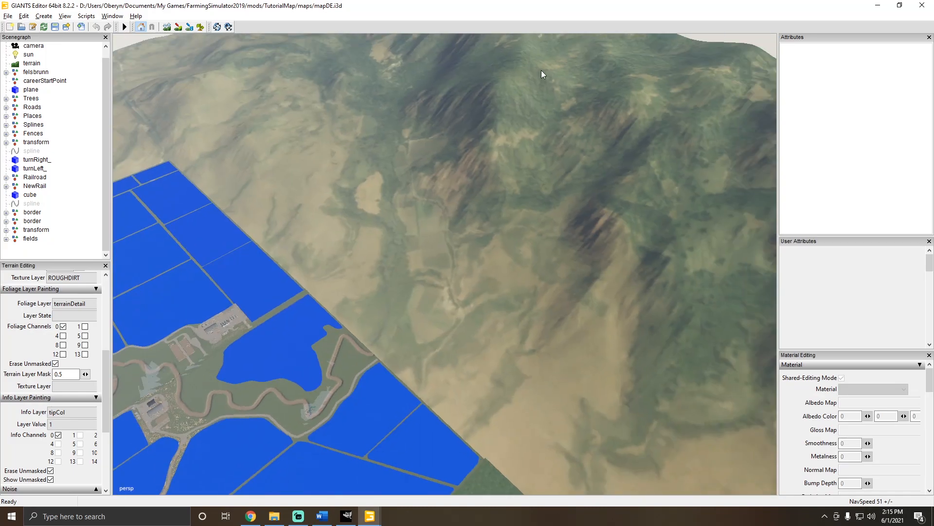
{"action": "left_click_drag", "start_coordinate": [244, 151], "coordinate": [285, 233], "text": "alt"}
{"action": "left_click_drag", "start_coordinate": [547, 256], "coordinate": [253, 282], "text": "alt"}
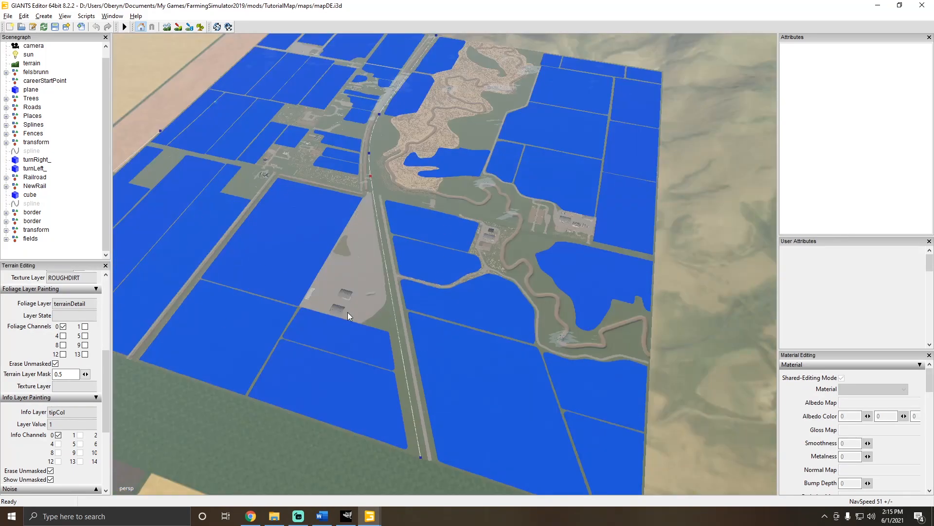
Expand and select the fields group, and save the mapDE map.
{"action": "left_click", "coordinate": [6, 238]}
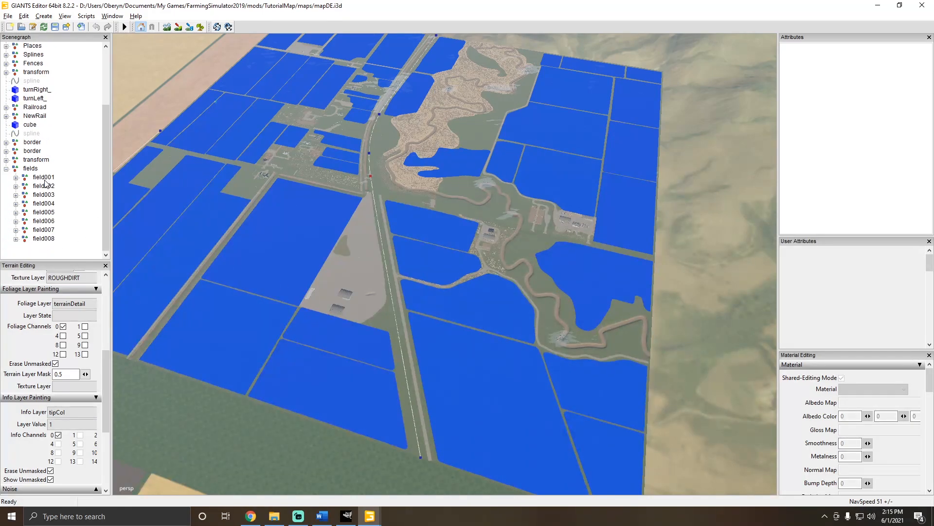
{"action": "left_click", "coordinate": [28, 168]}
{"action": "right_click_drag", "start_coordinate": [274, 229], "coordinate": [526, 167], "text": "alt"}
{"action": "left_click_drag", "start_coordinate": [526, 166], "coordinate": [467, 185], "text": "alt"}
{"action": "right_click_drag", "start_coordinate": [467, 185], "coordinate": [404, 199], "text": "alt"}
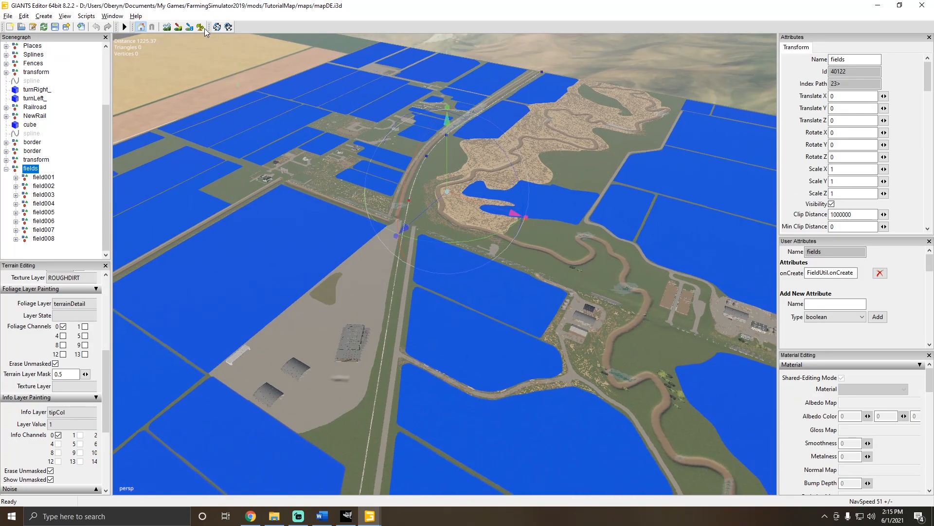
{"action": "left_click", "coordinate": [8, 16]}
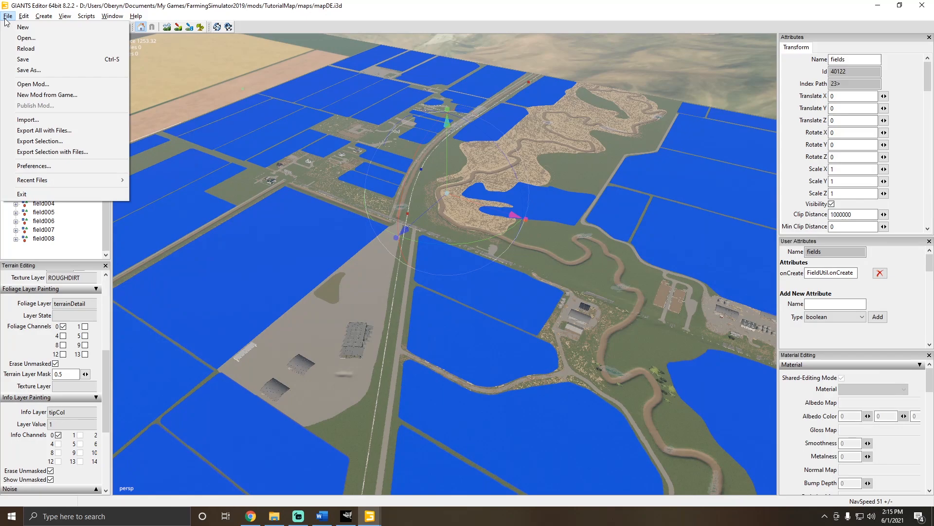
{"action": "left_click", "coordinate": [20, 59]}
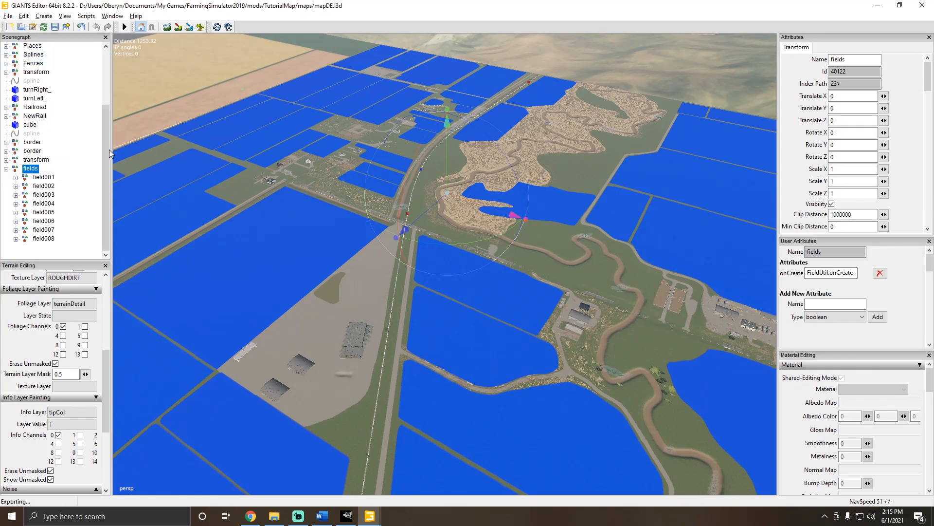
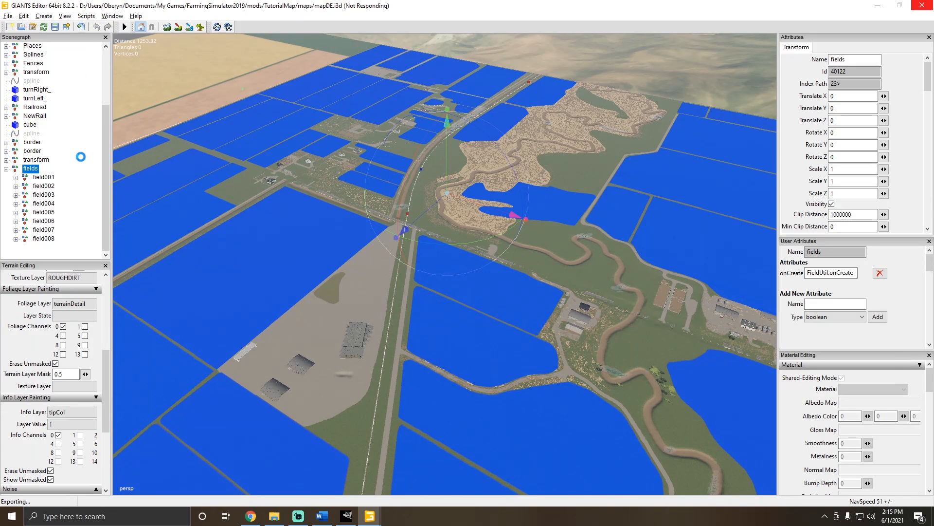
{"action": "left_click", "coordinate": [84, 176]}
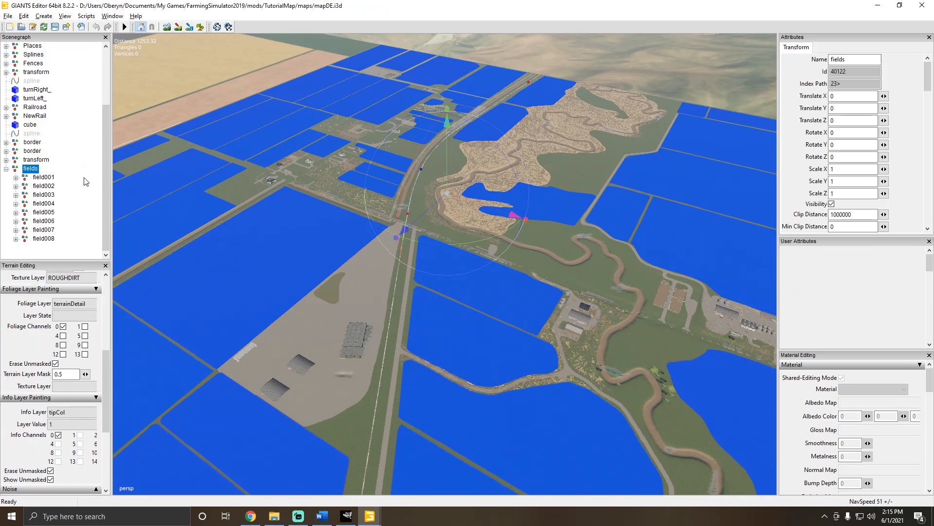
Return to the fields group, expand field001 and inspect the attributes of its fieldMapIndicator.
{"action": "left_click", "coordinate": [235, 69]}
{"action": "right_click", "coordinate": [350, 308]}
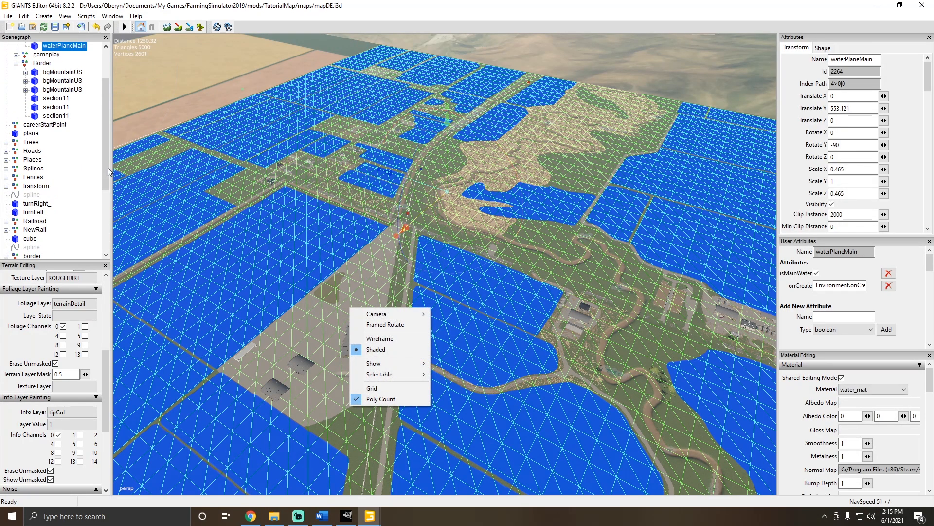
{"action": "left_click_drag", "start_coordinate": [110, 172], "coordinate": [110, 235]}
{"action": "left_click", "coordinate": [43, 238]}
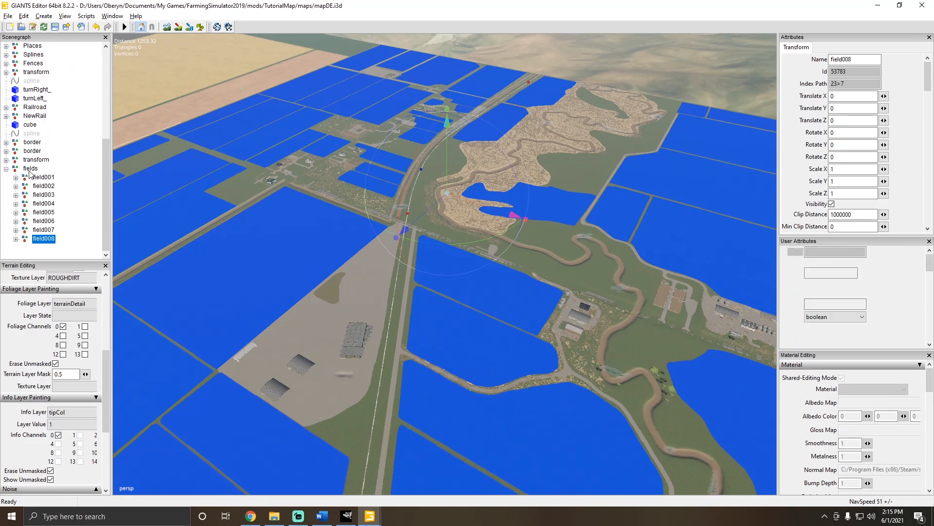
{"action": "left_click", "coordinate": [29, 169]}
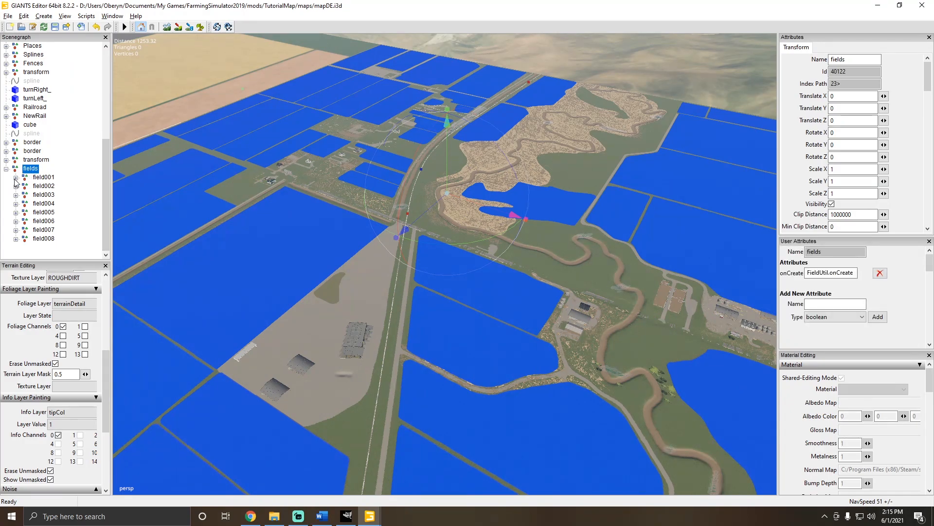
{"action": "left_click", "coordinate": [15, 178]}
{"action": "left_click", "coordinate": [69, 196]}
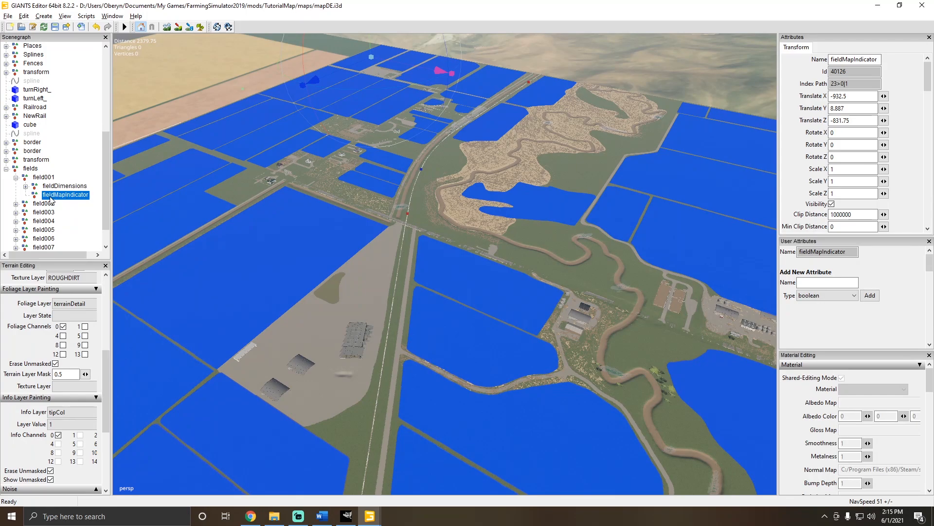
Examine where field001's map indicator sits within its field, close up and from several angles.
{"action": "left_click_drag", "start_coordinate": [379, 66], "coordinate": [380, 130], "text": "alt"}
{"action": "scroll", "coordinate": [379, 108], "scroll_direction": "up", "scroll_amount": 5}
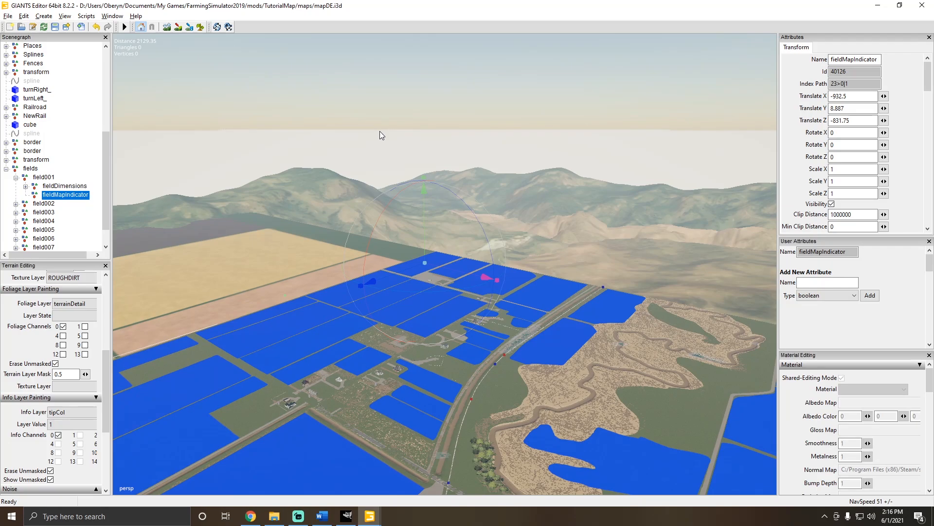
{"action": "scroll", "coordinate": [380, 130], "scroll_direction": "up", "scroll_amount": 5}
{"action": "scroll", "coordinate": [380, 135], "scroll_direction": "up", "scroll_amount": 8}
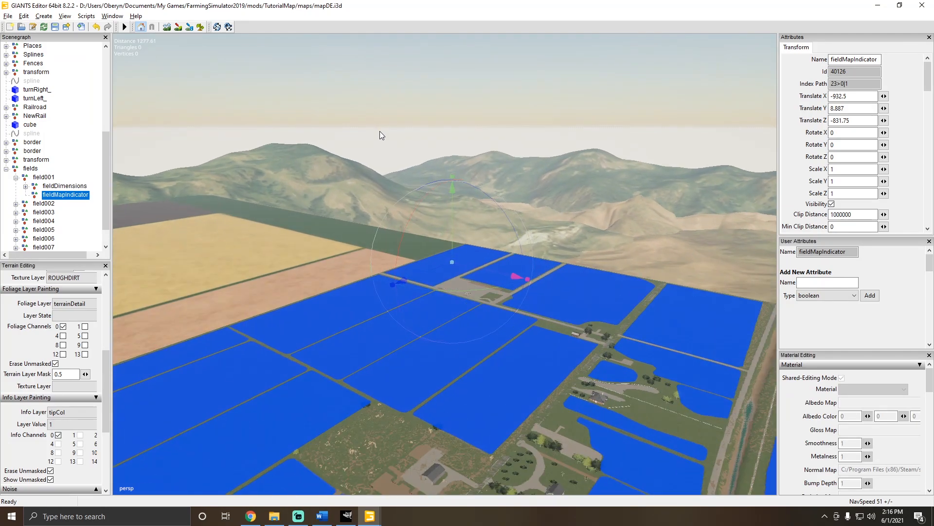
{"action": "scroll", "coordinate": [380, 131], "scroll_direction": "up", "scroll_amount": 10}
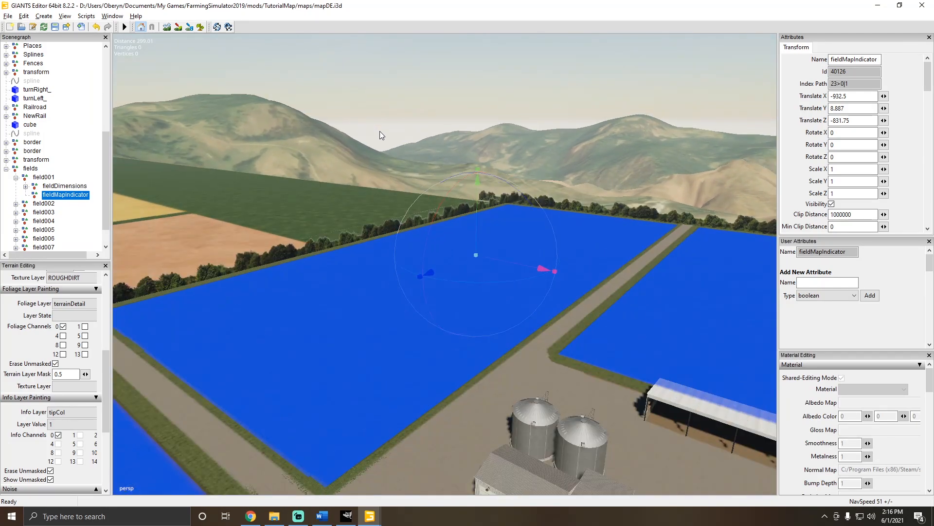
{"action": "scroll", "coordinate": [266, 256], "scroll_direction": "down", "scroll_amount": 3}
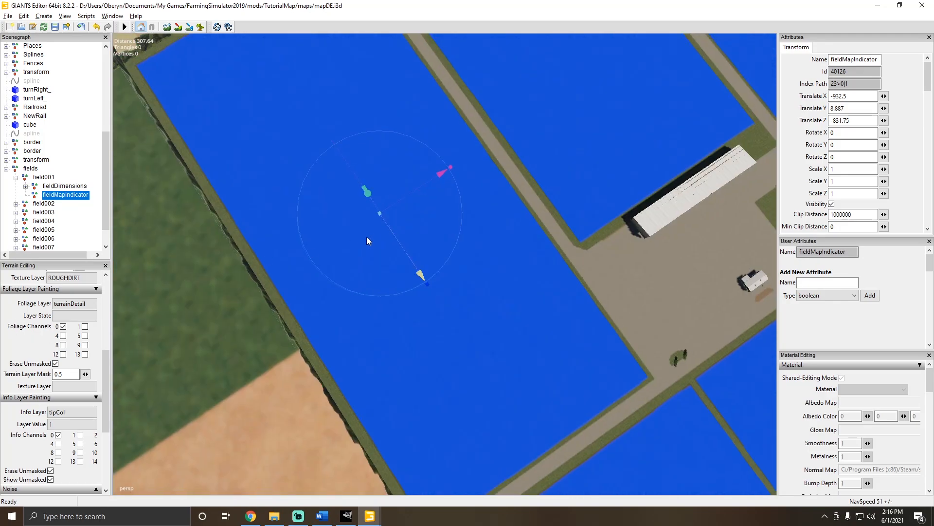
{"action": "left_click_drag", "start_coordinate": [366, 236], "coordinate": [402, 230], "text": "alt"}
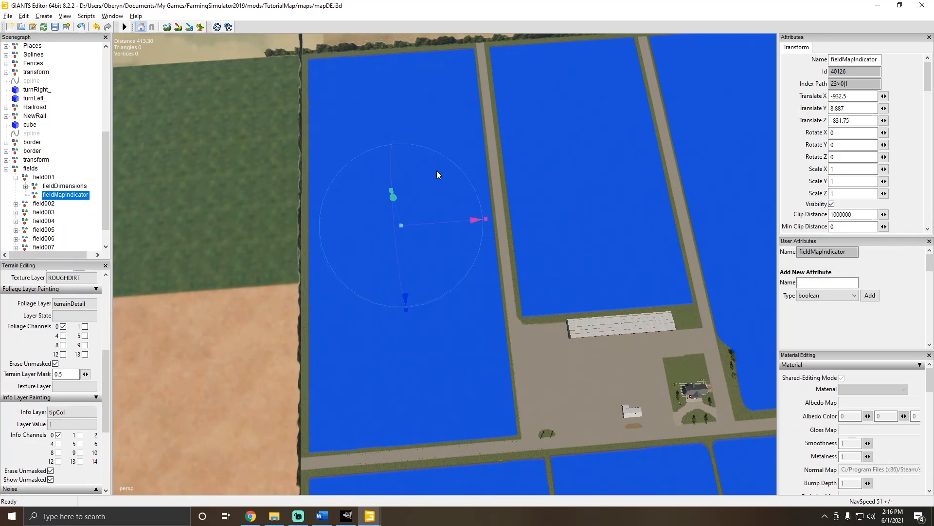
{"action": "left_click_drag", "start_coordinate": [349, 256], "coordinate": [404, 229], "text": "alt"}
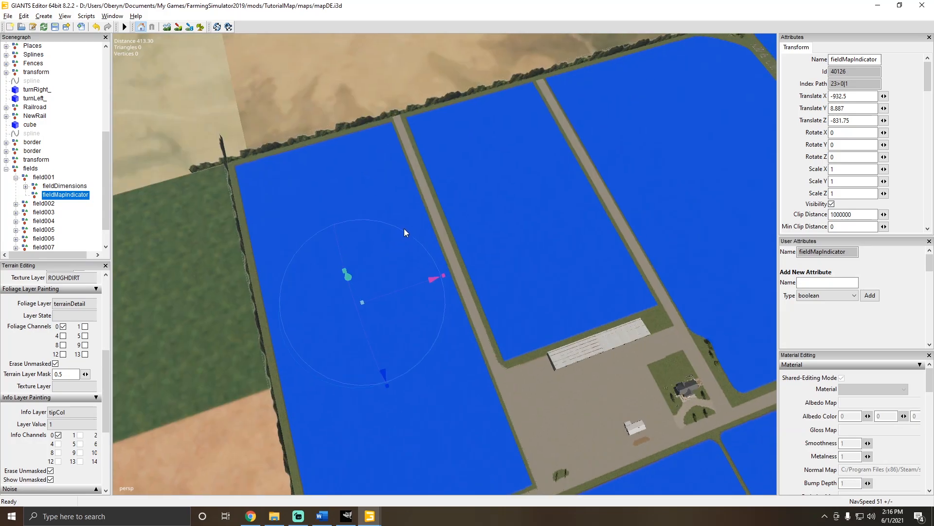
{"action": "middle_click_drag", "start_coordinate": [380, 252], "coordinate": [390, 195], "text": "alt"}
{"action": "scroll", "coordinate": [487, 212], "scroll_direction": "up", "scroll_amount": 2}
{"action": "left_click_drag", "start_coordinate": [486, 212], "coordinate": [244, 199], "text": "alt"}
{"action": "left_click_drag", "start_coordinate": [454, 203], "coordinate": [402, 193], "text": "alt"}
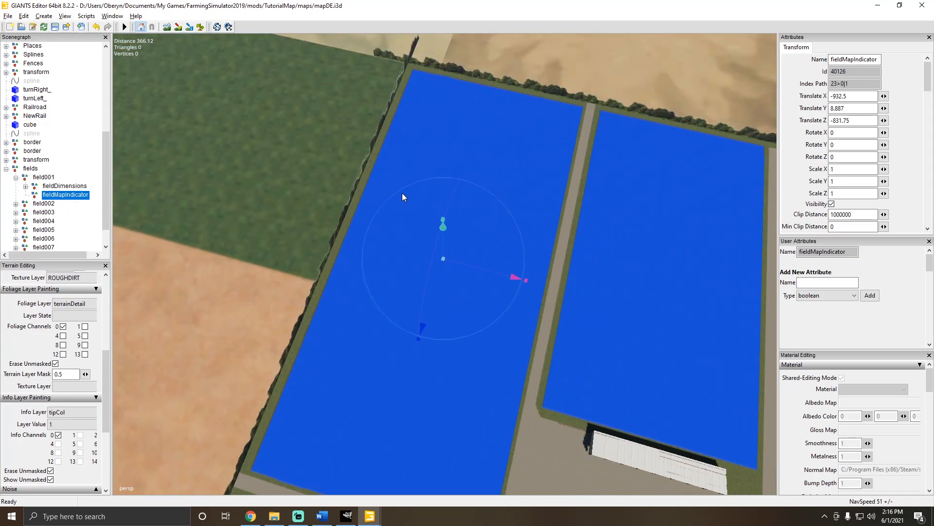
{"action": "left_click_drag", "start_coordinate": [460, 235], "coordinate": [480, 231], "text": "alt"}
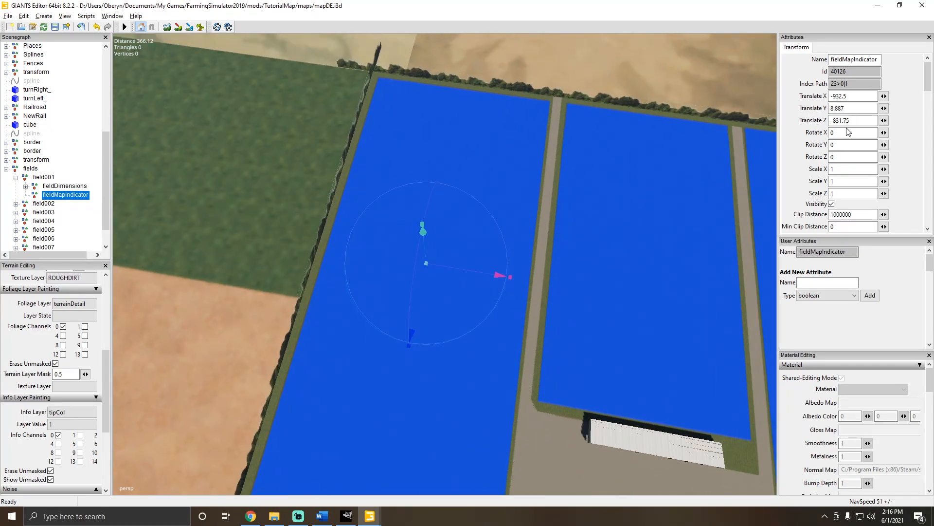
Try moving field001's map indicator within its field, undo the move, and view the neighbouring fields.
{"action": "left_click_drag", "start_coordinate": [420, 296], "coordinate": [400, 317]}
{"action": "key", "text": "ctrl+z"}
{"action": "left_click_drag", "start_coordinate": [390, 283], "coordinate": [645, 70], "text": "alt"}
{"action": "right_click_drag", "start_coordinate": [645, 70], "coordinate": [823, 47], "text": "alt"}
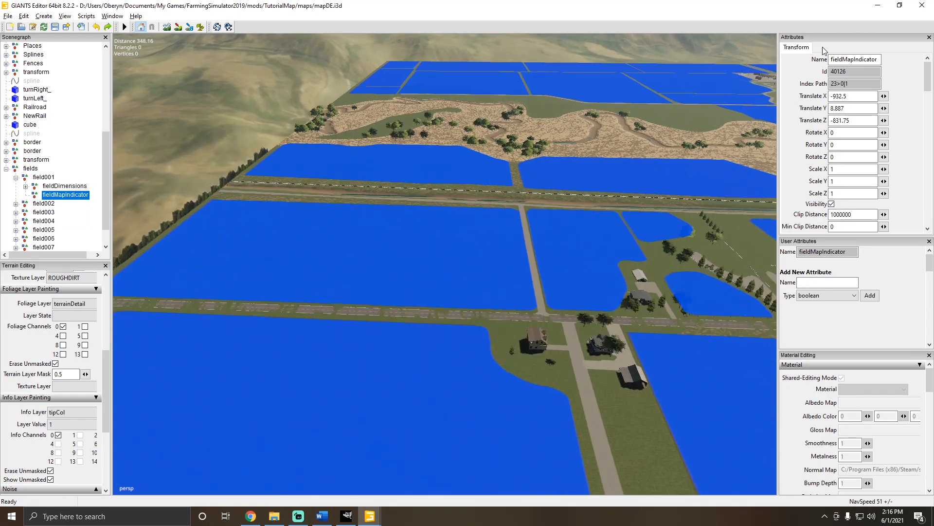
{"action": "left_click_drag", "start_coordinate": [823, 46], "coordinate": [161, 308], "text": "alt"}
{"action": "scroll", "coordinate": [304, 278], "scroll_direction": "down", "scroll_amount": 4}
{"action": "scroll", "coordinate": [307, 228], "scroll_direction": "down", "scroll_amount": 4}
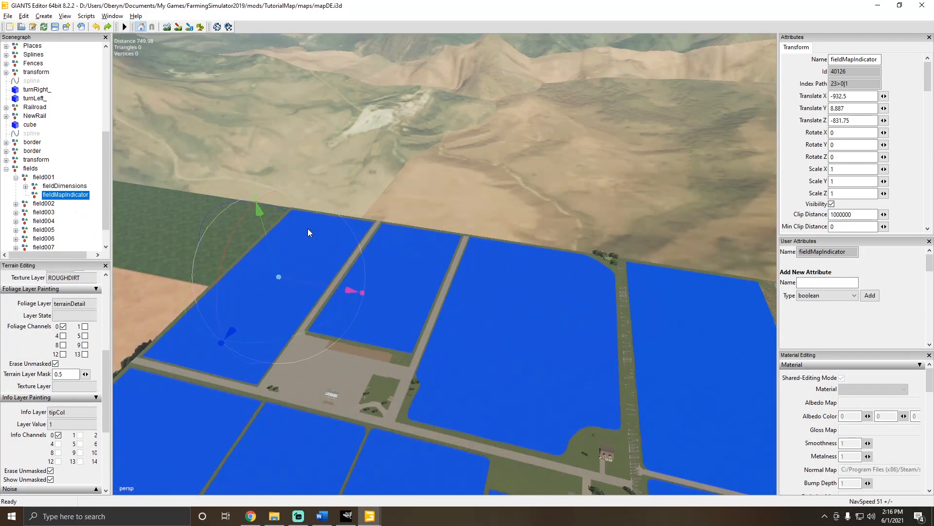
{"action": "left_click_drag", "start_coordinate": [308, 228], "coordinate": [361, 122], "text": "alt"}
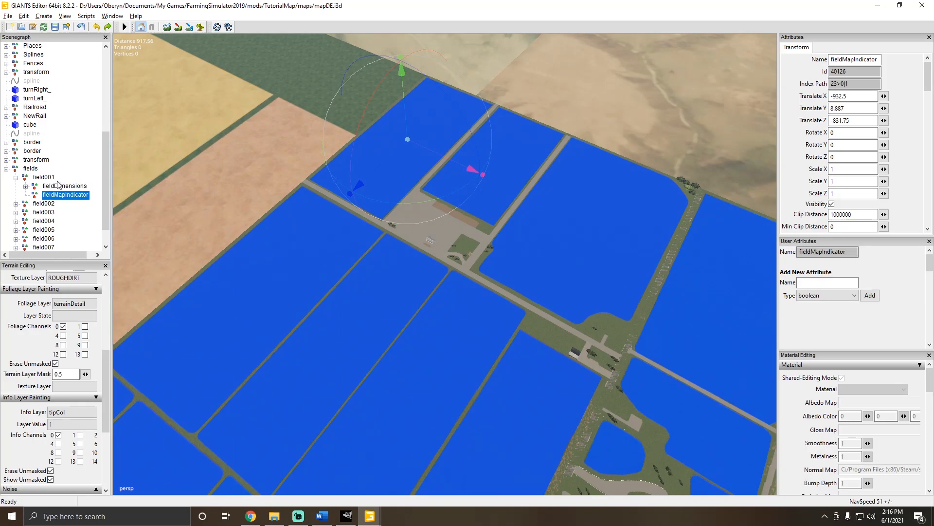
Inspect field001's nameIndicatorIndex user attribute and compare it with the fieldMapIndicator beneath that field.
{"action": "left_click", "coordinate": [43, 178]}
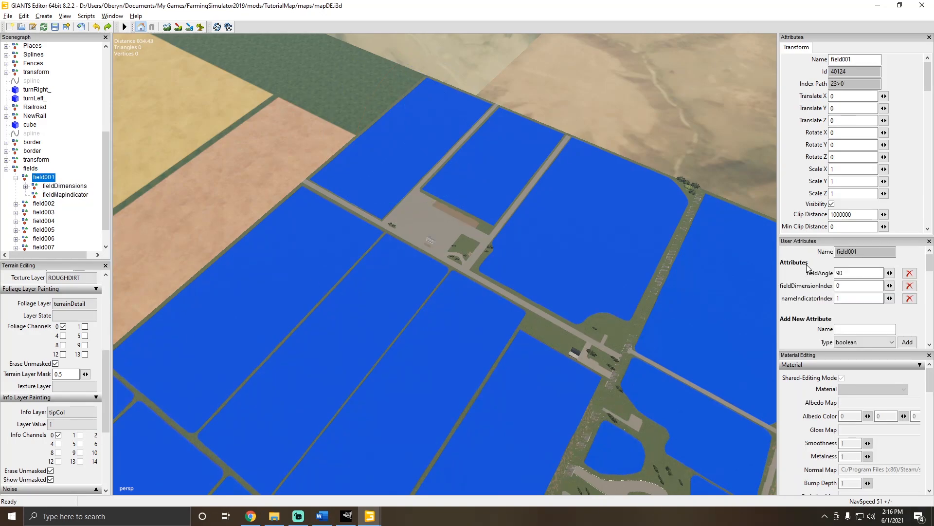
{"action": "left_click", "coordinate": [847, 300]}
{"action": "double_click", "coordinate": [844, 300]}
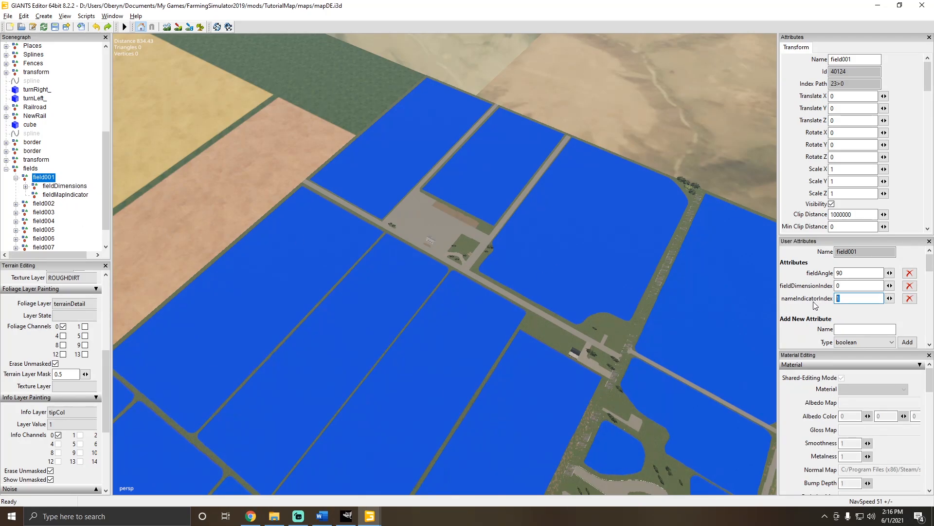
{"action": "left_click", "coordinate": [66, 195]}
{"action": "left_click", "coordinate": [43, 178]}
{"action": "left_click", "coordinate": [50, 196]}
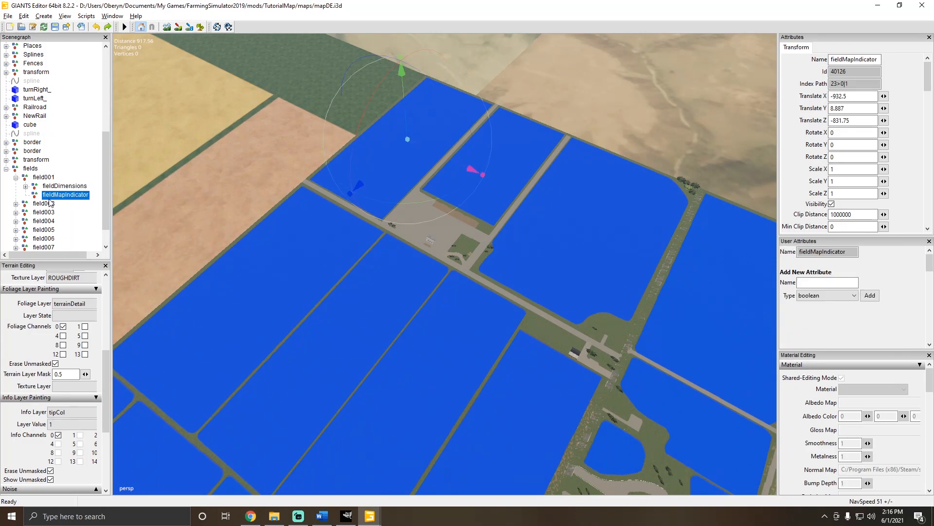
Expand field002 and inspect the attributes of the field, its fieldDimensions and its fieldMapIndicator.
{"action": "left_click", "coordinate": [16, 204]}
{"action": "left_click", "coordinate": [51, 221]}
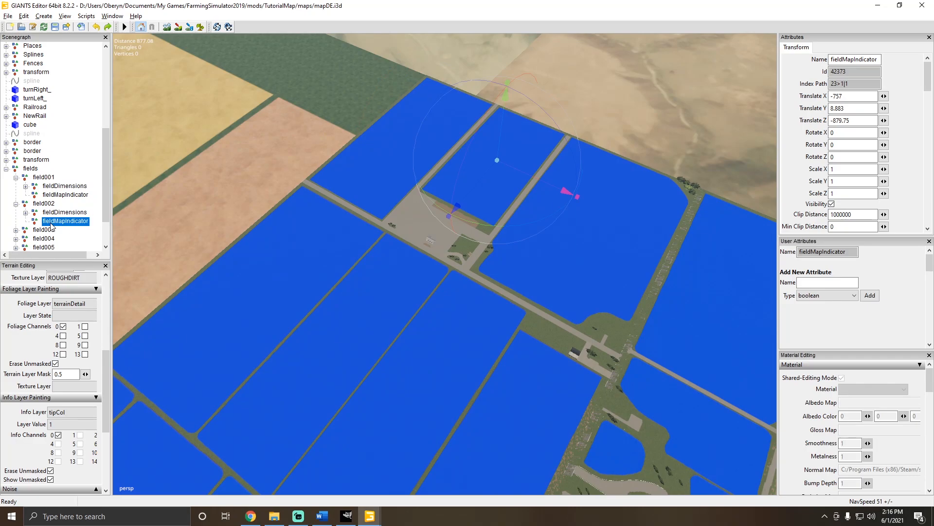
{"action": "left_click", "coordinate": [44, 205]}
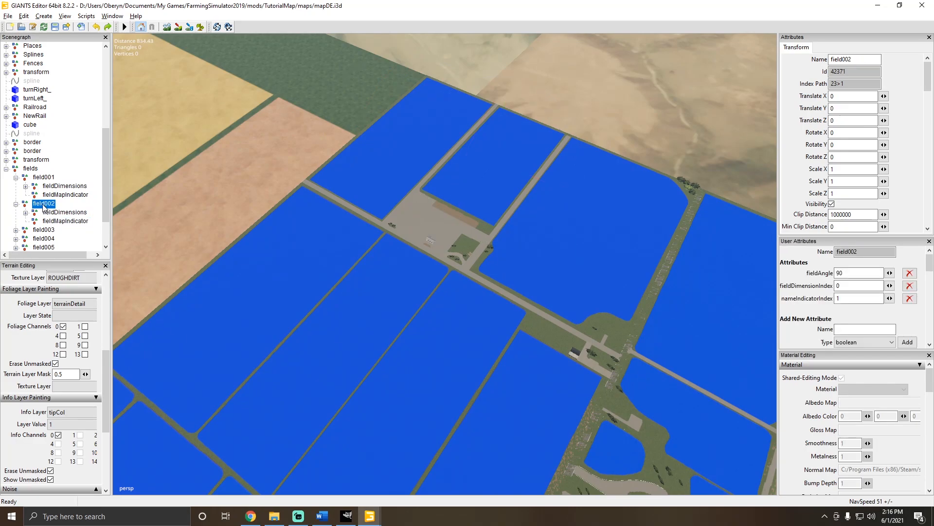
{"action": "left_click", "coordinate": [58, 212]}
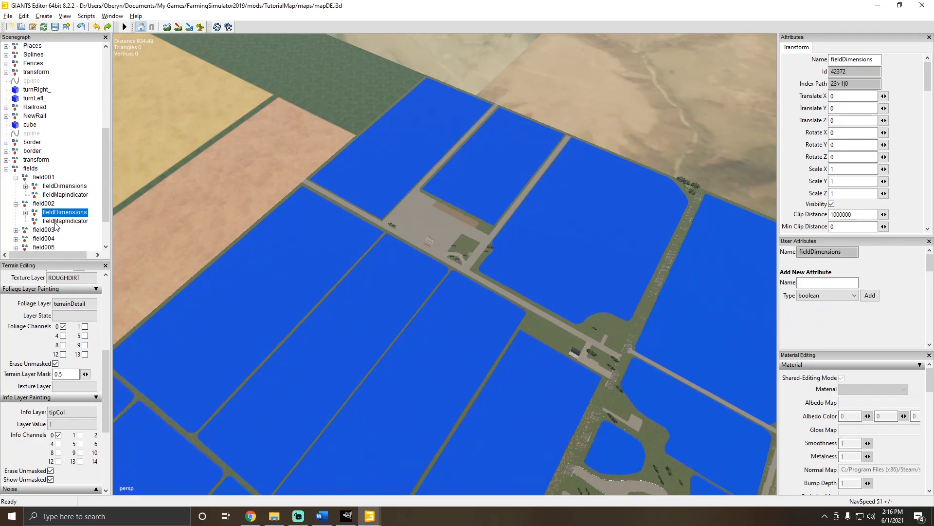
{"action": "left_click", "coordinate": [65, 222]}
Examine the blue field areas around the railroad, river and farms across the whole map.
{"action": "left_click_drag", "start_coordinate": [542, 236], "coordinate": [699, 240], "text": "alt"}
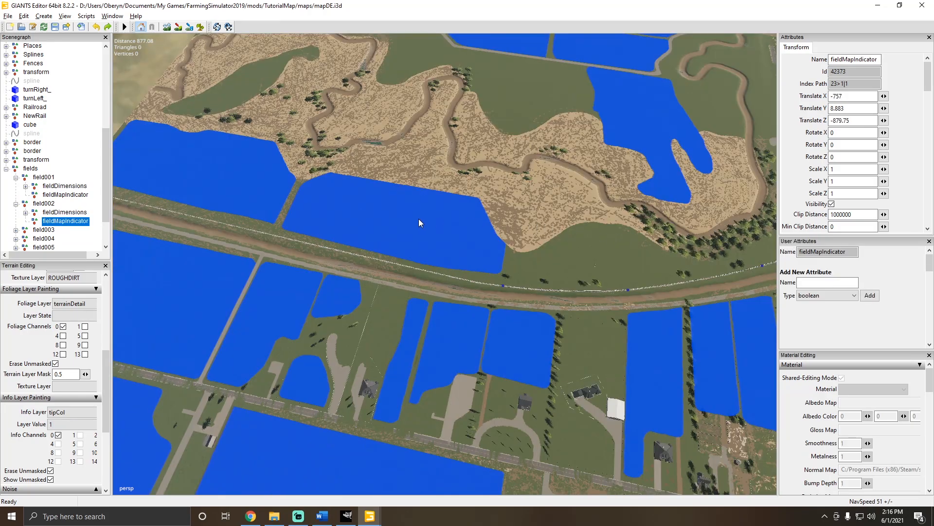
{"action": "left_click_drag", "start_coordinate": [419, 218], "coordinate": [486, 144], "text": "alt"}
{"action": "scroll", "coordinate": [515, 139], "scroll_direction": "up", "scroll_amount": 3}
{"action": "scroll", "coordinate": [304, 150], "scroll_direction": "up", "scroll_amount": 4}
{"action": "left_click_drag", "start_coordinate": [303, 150], "coordinate": [317, 199], "text": "alt"}
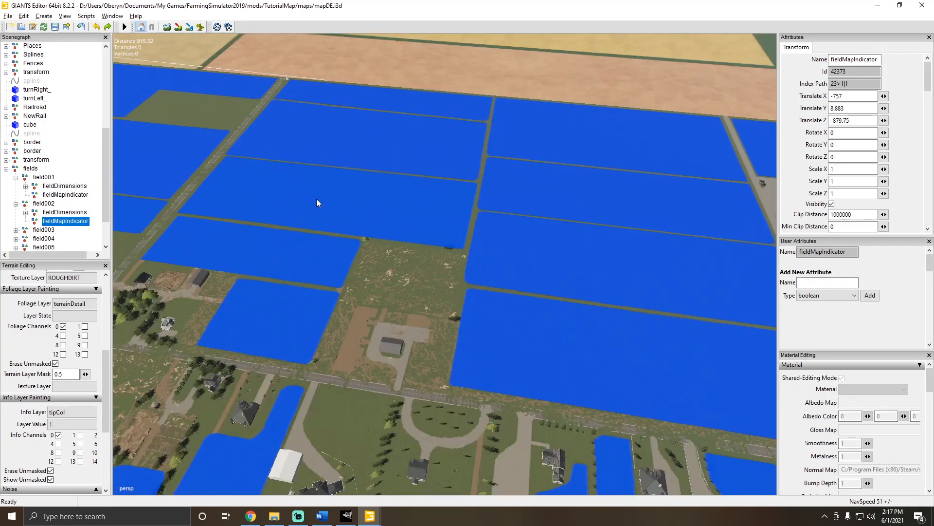
{"action": "scroll", "coordinate": [387, 236], "scroll_direction": "down", "scroll_amount": 3}
{"action": "left_click_drag", "start_coordinate": [386, 236], "coordinate": [308, 239], "text": "alt"}
{"action": "left_click_drag", "start_coordinate": [381, 243], "coordinate": [347, 265], "text": "alt"}
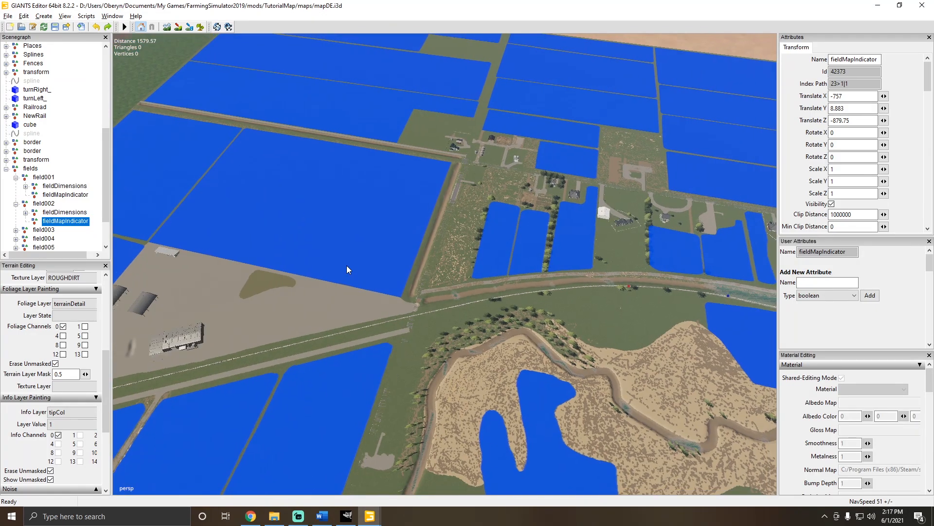
{"action": "left_click_drag", "start_coordinate": [448, 234], "coordinate": [449, 238], "text": "alt"}
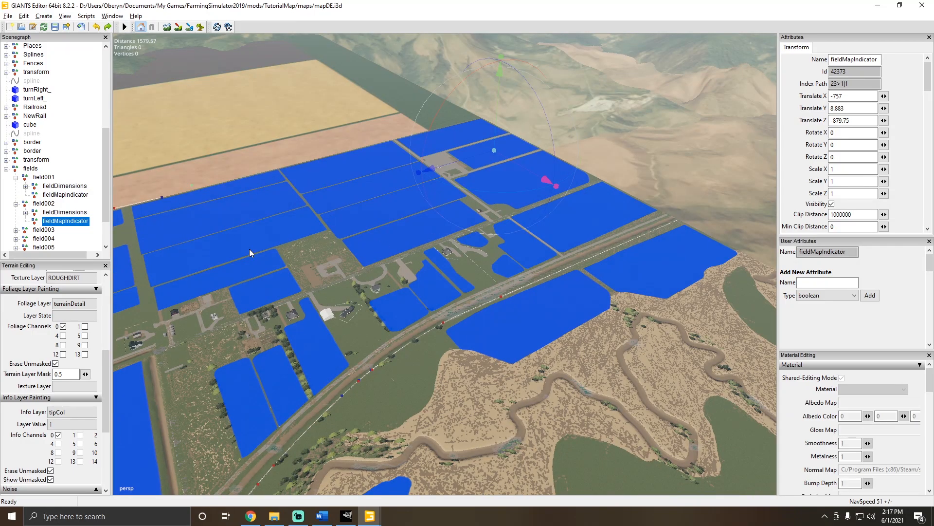
Check field002's attributes, collapse field002 and field001, and select the fields group.
{"action": "left_click", "coordinate": [49, 204]}
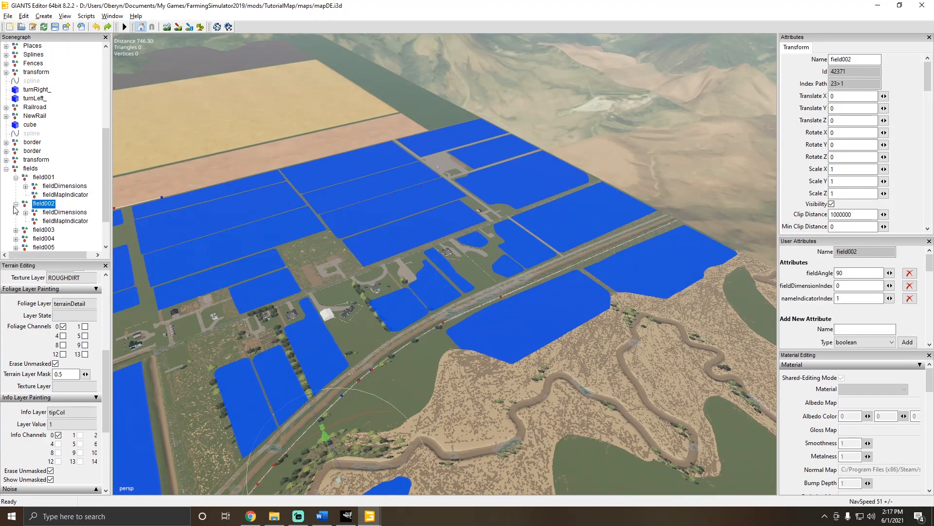
{"action": "left_click", "coordinate": [16, 204]}
{"action": "left_click", "coordinate": [16, 178]}
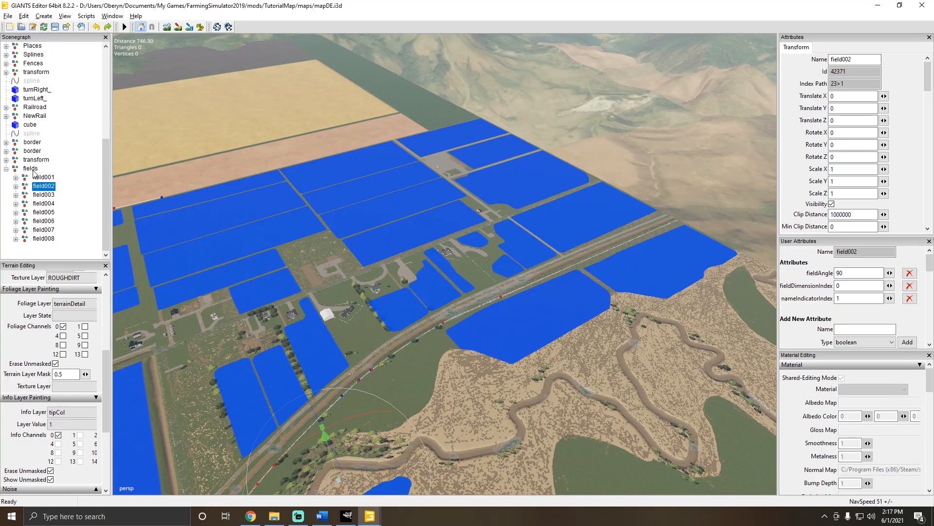
{"action": "left_click", "coordinate": [30, 168]}
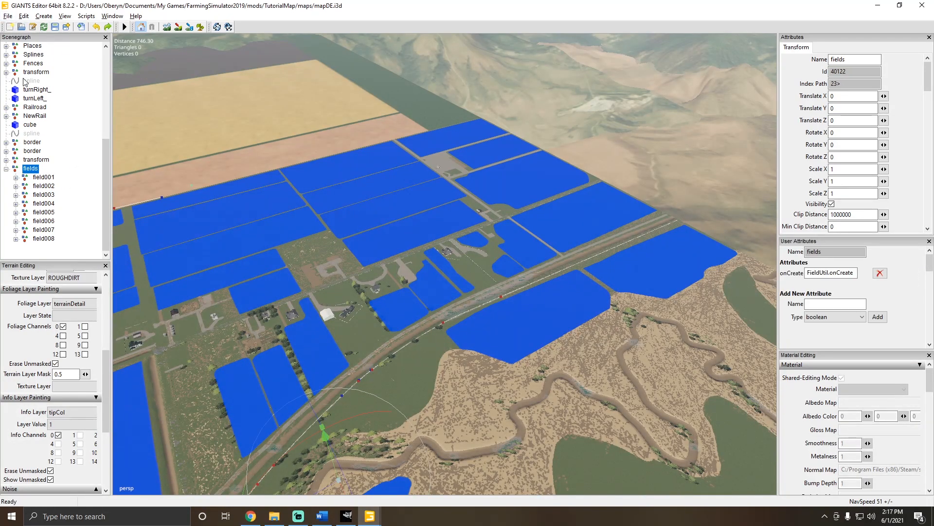
Expand field001 again and check its nameIndicatorIndex against its fieldDimensions and fieldMapIndicator children.
{"action": "left_click", "coordinate": [16, 178]}
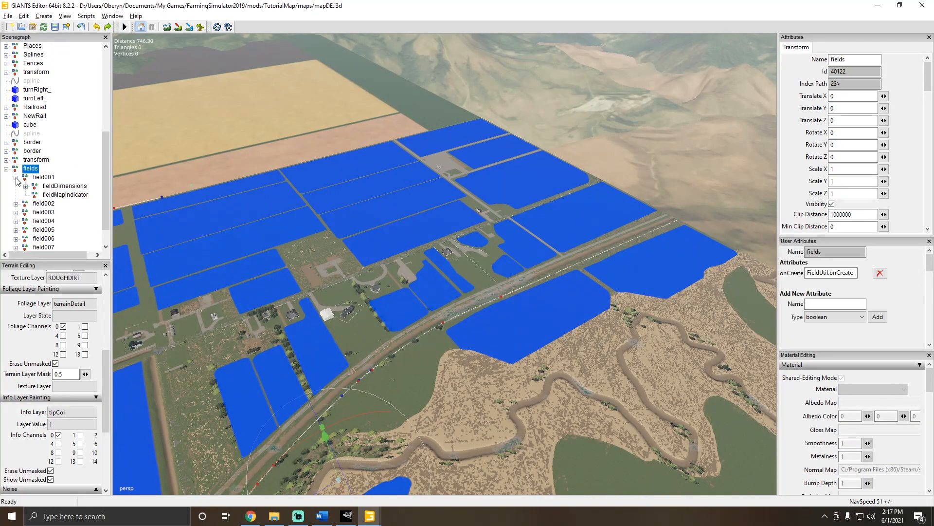
{"action": "left_click", "coordinate": [41, 178]}
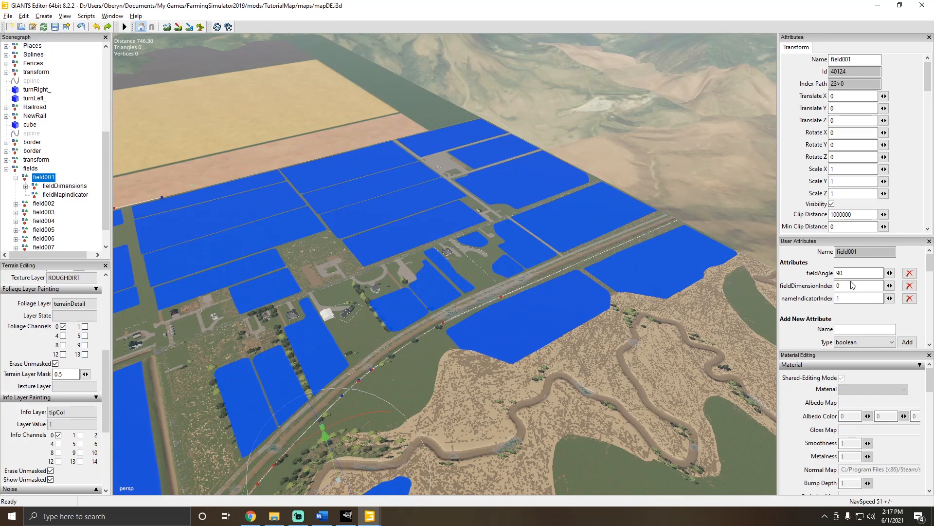
{"action": "left_click_drag", "start_coordinate": [848, 301], "coordinate": [831, 304]}
{"action": "key", "text": "Return"}
{"action": "left_click", "coordinate": [64, 194]}
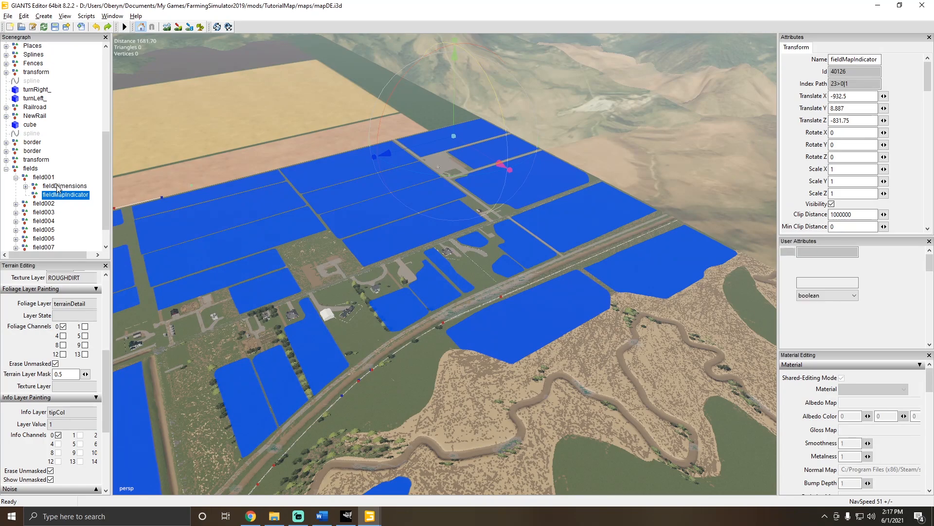
{"action": "left_click", "coordinate": [57, 186]}
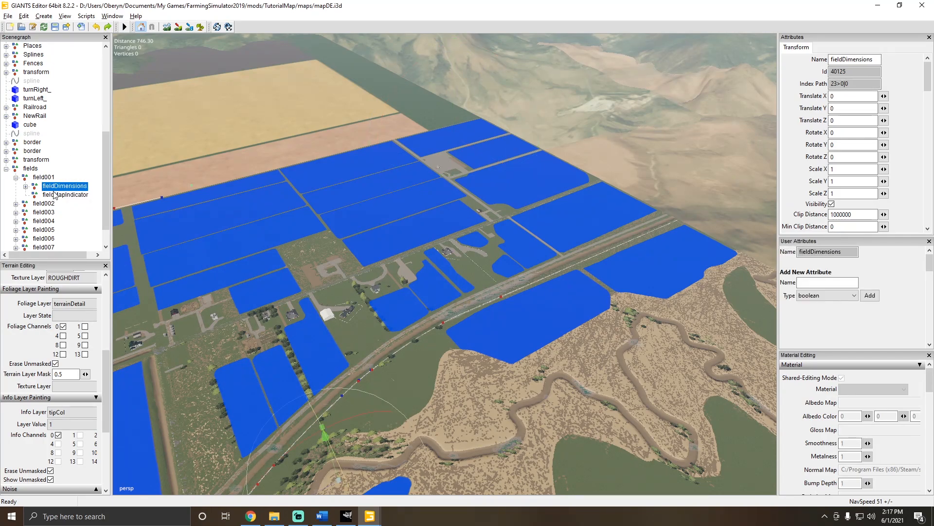
{"action": "left_click", "coordinate": [58, 195]}
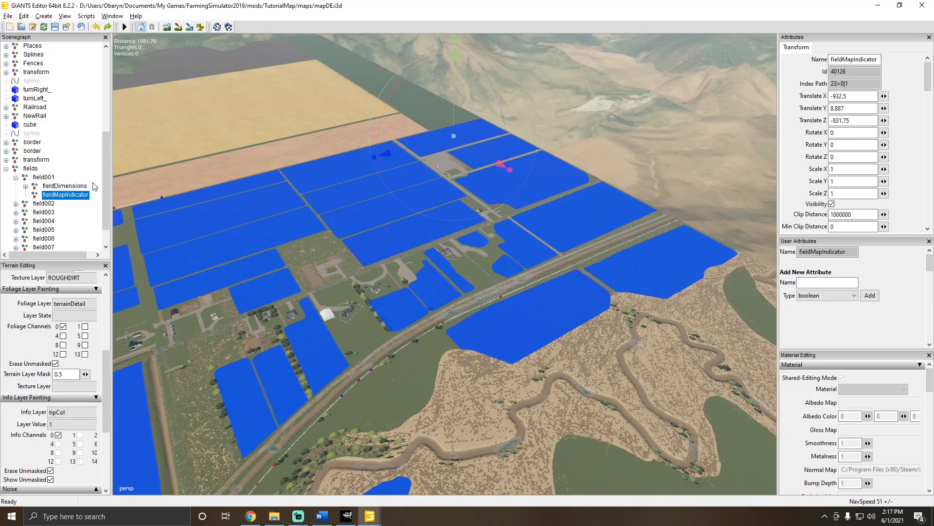
Select field008 and check its nameIndicatorIndex user attribute.
{"action": "scroll", "coordinate": [94, 186], "scroll_direction": "down", "scroll_amount": 1}
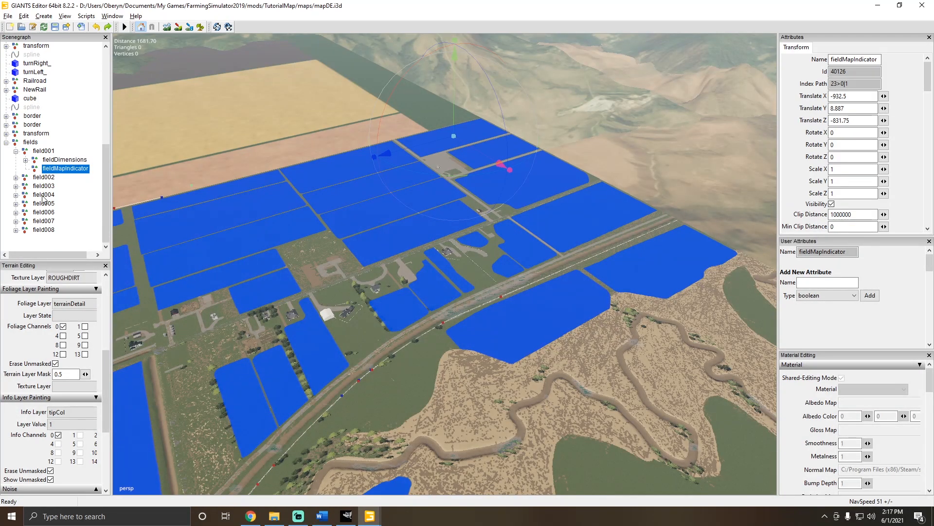
{"action": "left_click", "coordinate": [44, 230]}
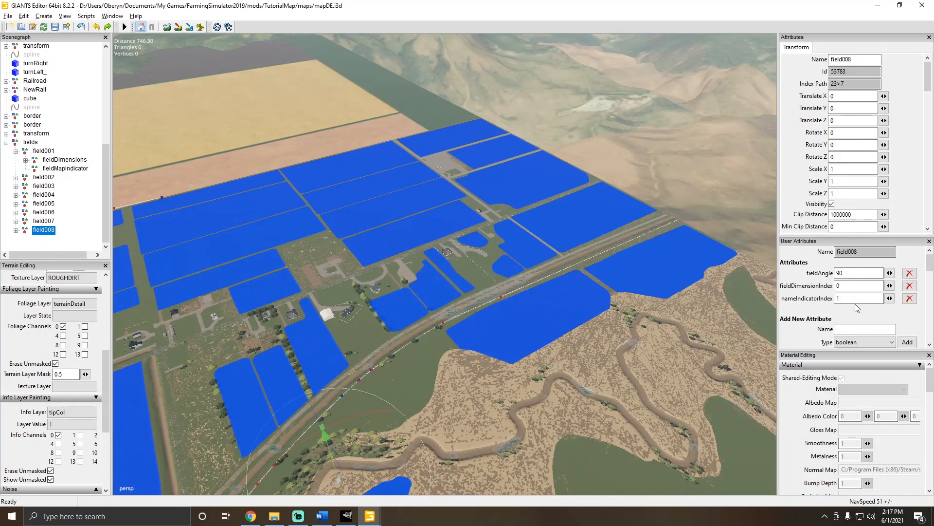
{"action": "double_click", "coordinate": [836, 299]}
Export the fields group with its files as "fields" into the TutorialMap textures folder, keeping the parent directory structure.
{"action": "left_click", "coordinate": [30, 142]}
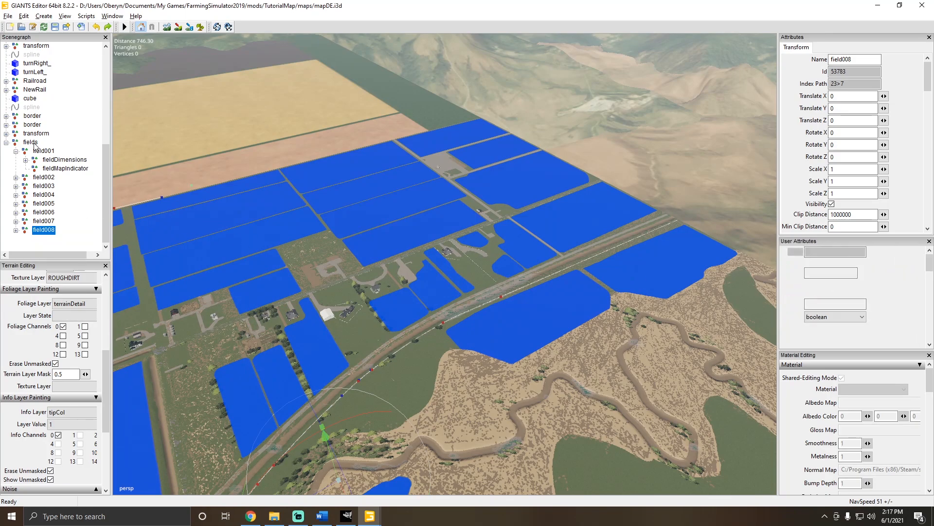
{"action": "left_click", "coordinate": [8, 17]}
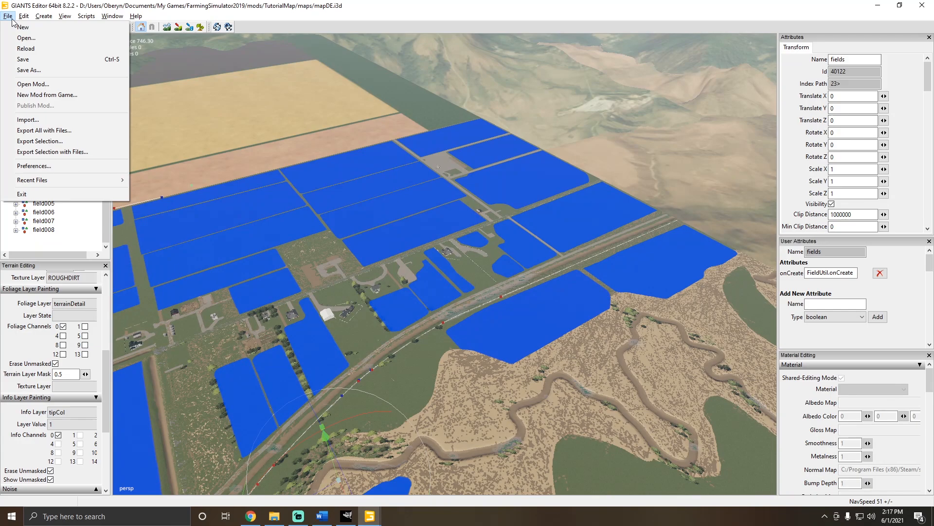
{"action": "left_click", "coordinate": [60, 154]}
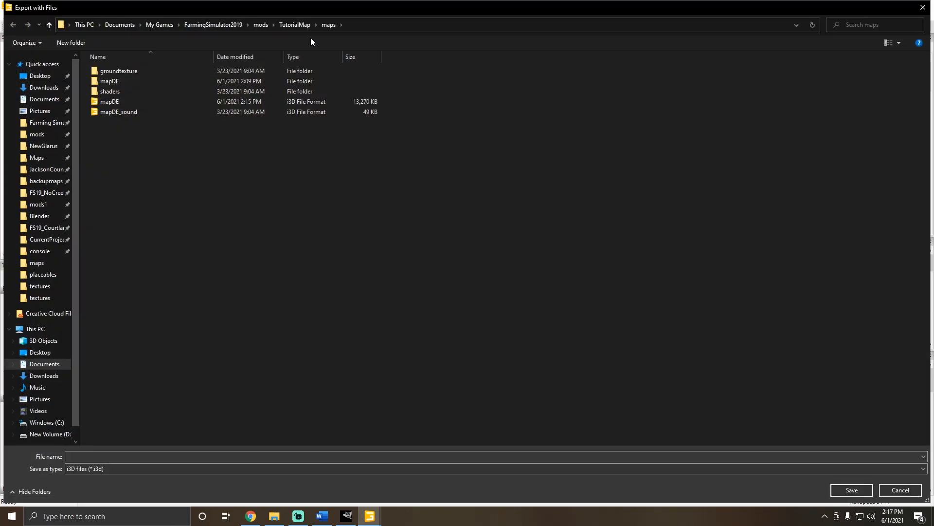
{"action": "left_click", "coordinate": [297, 25]}
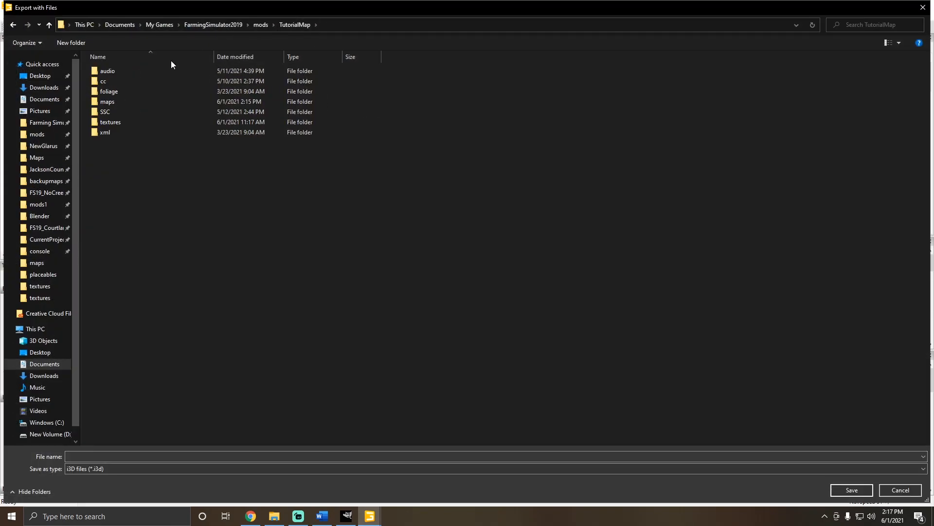
{"action": "double_click", "coordinate": [110, 122]}
{"action": "type", "text": "fields"}
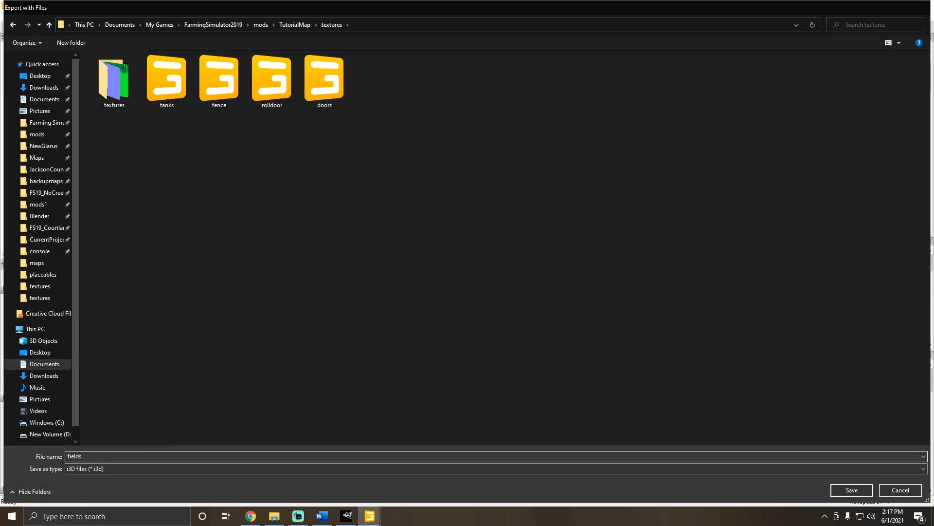
{"action": "key", "text": "Return"}
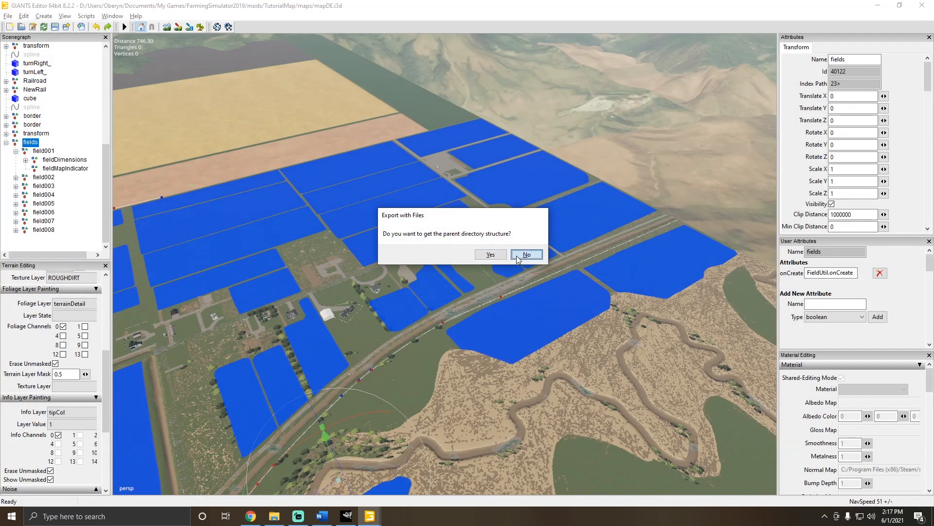
{"action": "left_click", "coordinate": [490, 254]}
{"action": "left_click", "coordinate": [490, 254]}
Switch to File Explorer and go to the TutorialMap mod's textures folder.
{"action": "left_click", "coordinate": [274, 516]}
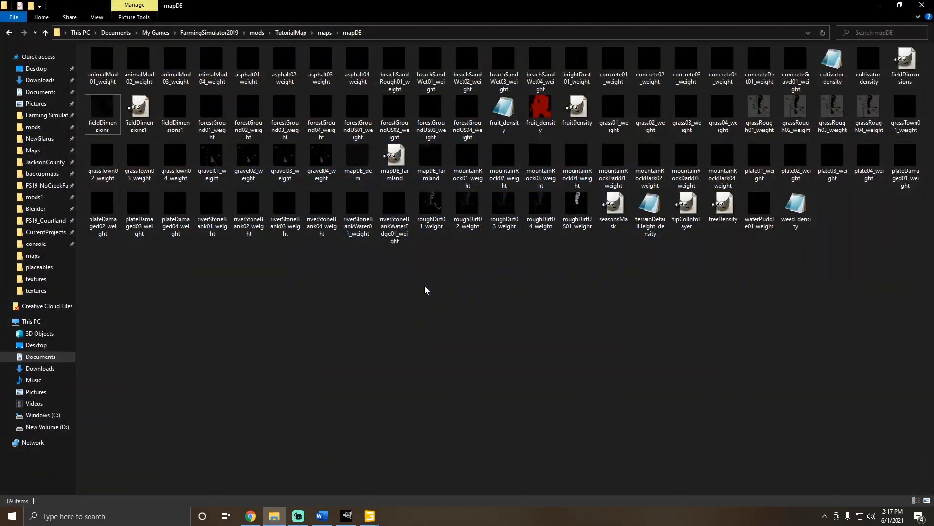
{"action": "left_click", "coordinate": [323, 32]}
{"action": "left_click", "coordinate": [291, 32]}
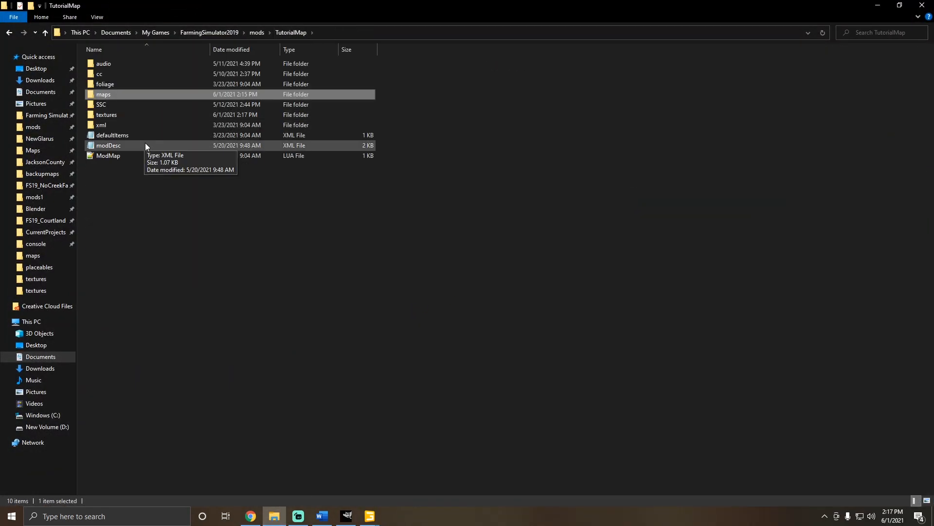
{"action": "double_click", "coordinate": [120, 116]}
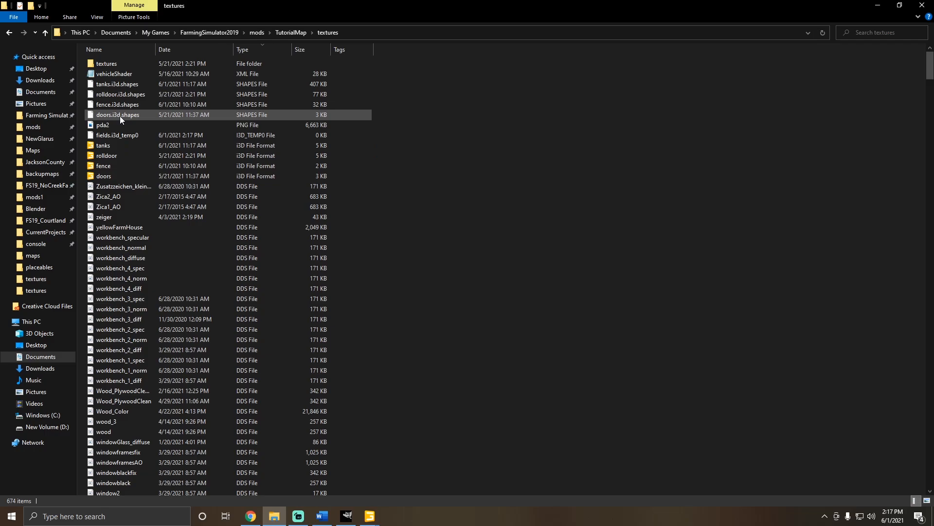
{"action": "right_click", "coordinate": [111, 167]}
{"action": "left_click", "coordinate": [141, 208]}
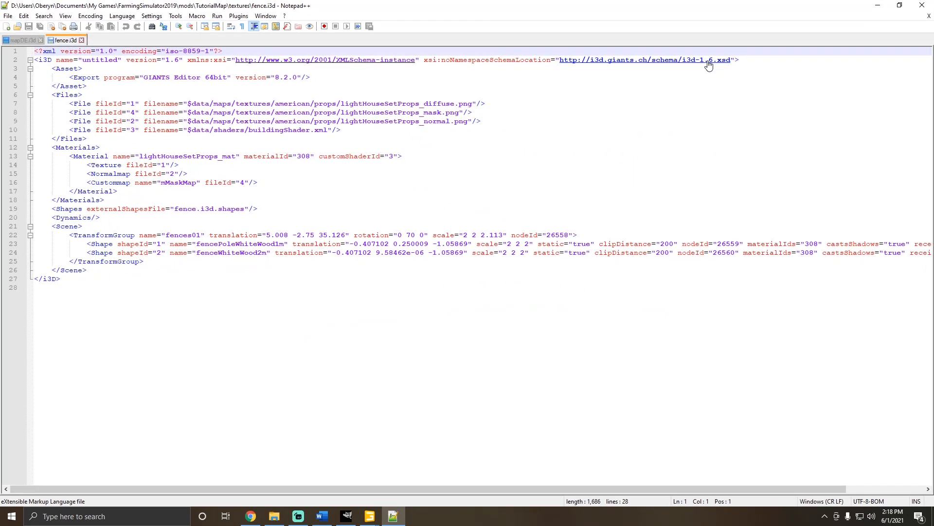
{"action": "left_click", "coordinate": [81, 40]}
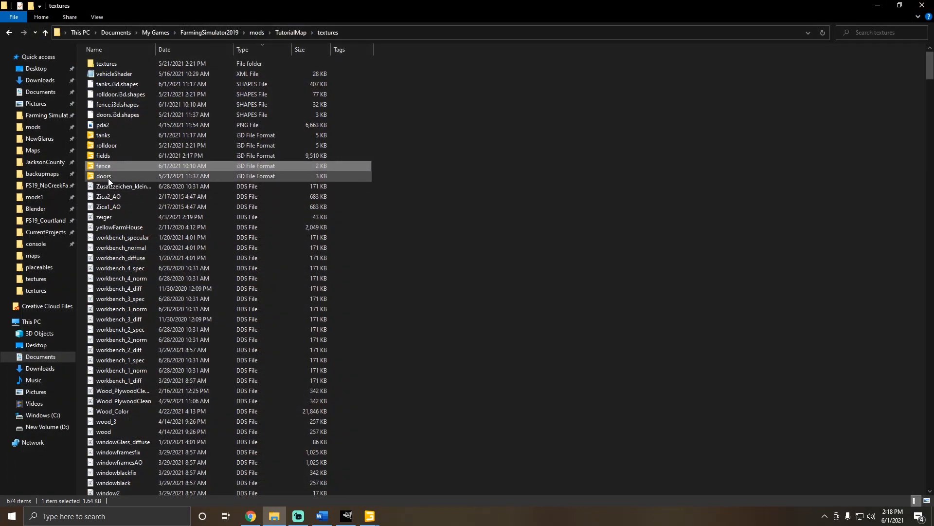
Open the exported fields i3d file in Notepad++ and close the already open mapDE.i3d document.
{"action": "right_click", "coordinate": [112, 156]}
{"action": "left_click", "coordinate": [146, 196]}
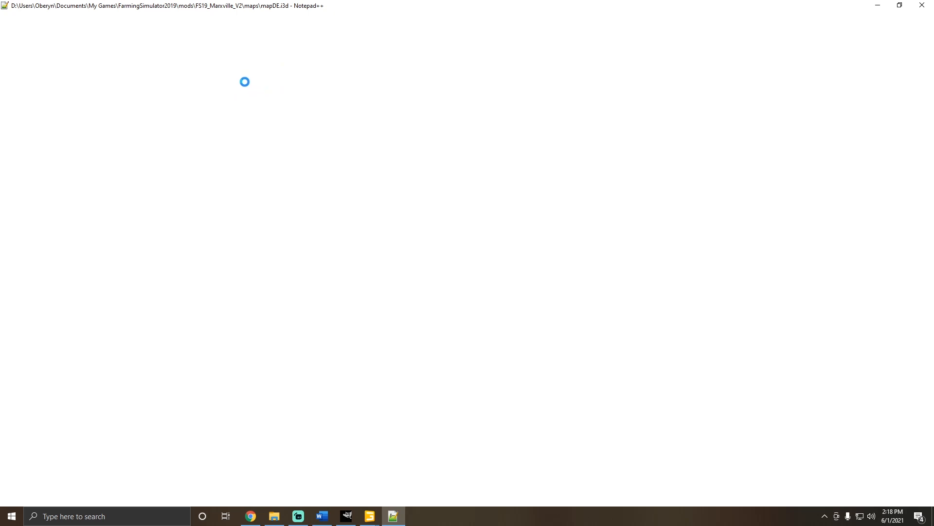
{"action": "left_click", "coordinate": [275, 515]}
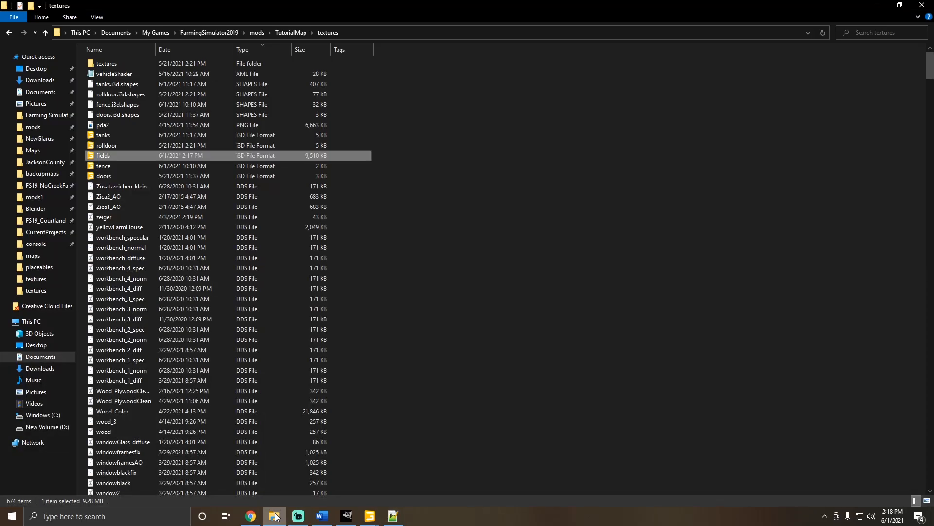
{"action": "left_click", "coordinate": [275, 516]}
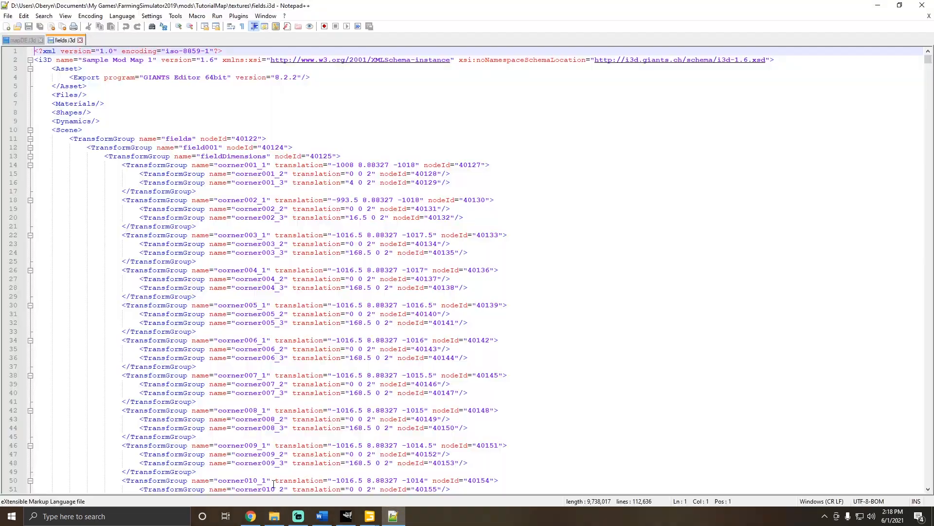
{"action": "left_click", "coordinate": [41, 40]}
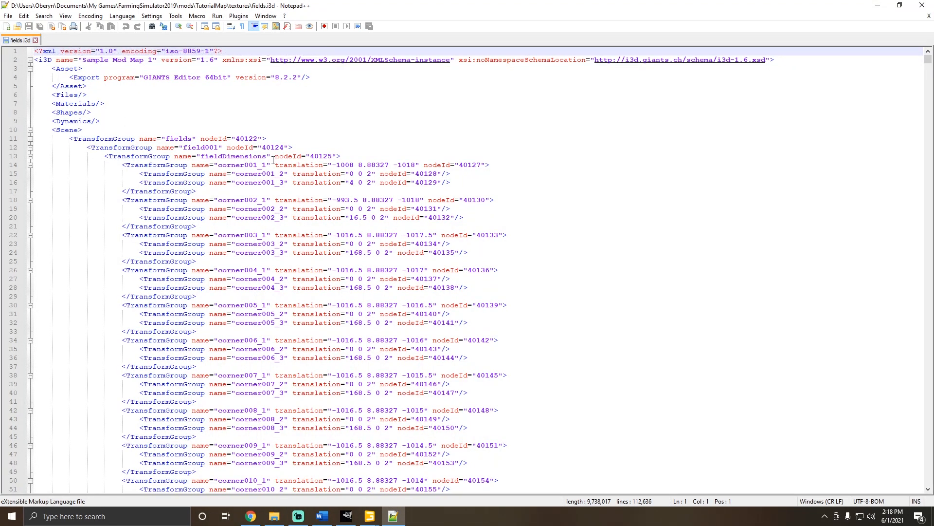
Set up a find-and-replace in fields.i3d and search for "nameIndicator".
{"action": "left_click", "coordinate": [225, 102]}
{"action": "key", "text": "ctrl+f"}
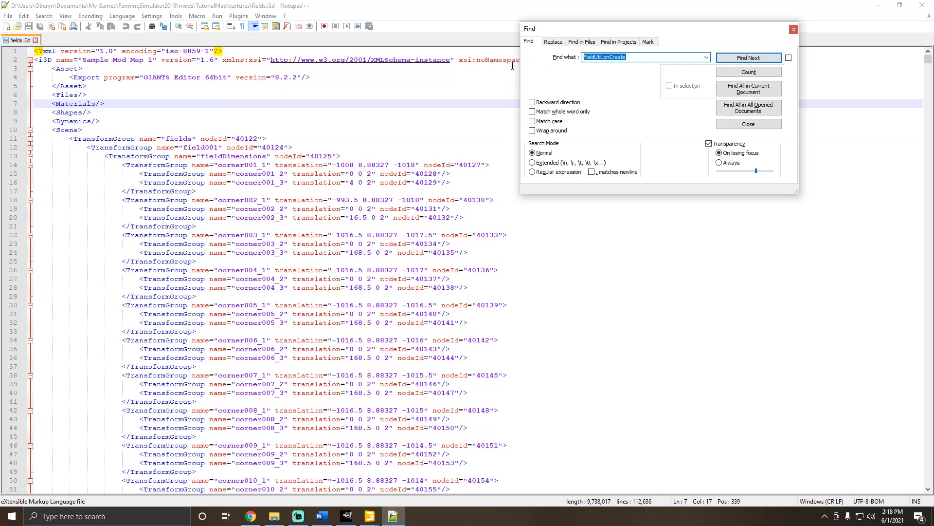
{"action": "left_click", "coordinate": [554, 42]}
{"action": "type", "text": "na"}
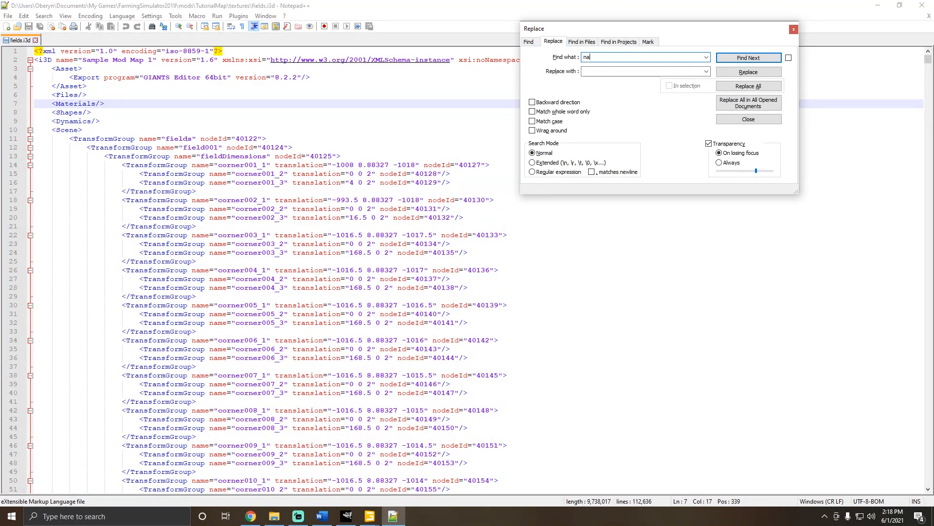
{"action": "type", "text": "meIndicator"}
{"action": "key", "text": "Return"}
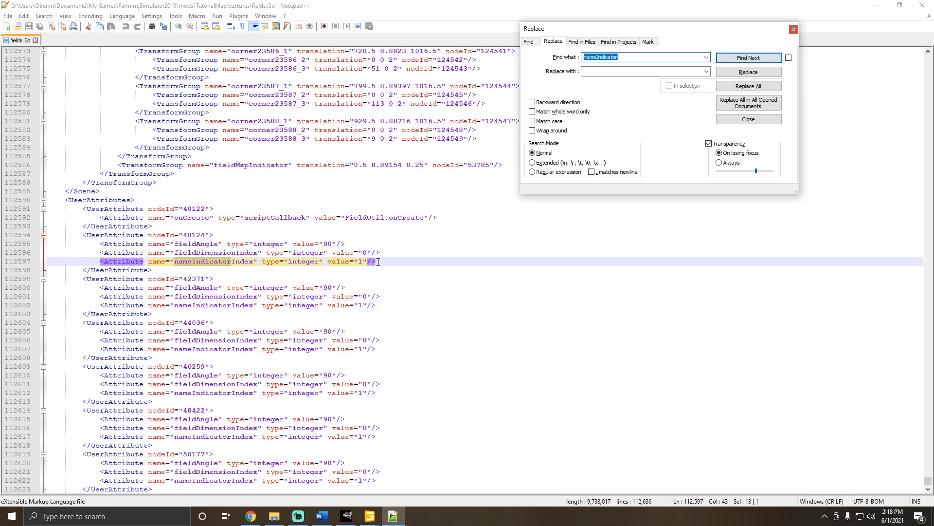
Use the full nameIndicatorIndex attribute line as both search and replacement text, with value "1" in the replacement.
{"action": "left_click_drag", "start_coordinate": [378, 262], "coordinate": [41, 264]}
{"action": "key", "text": "ctrl+c"}
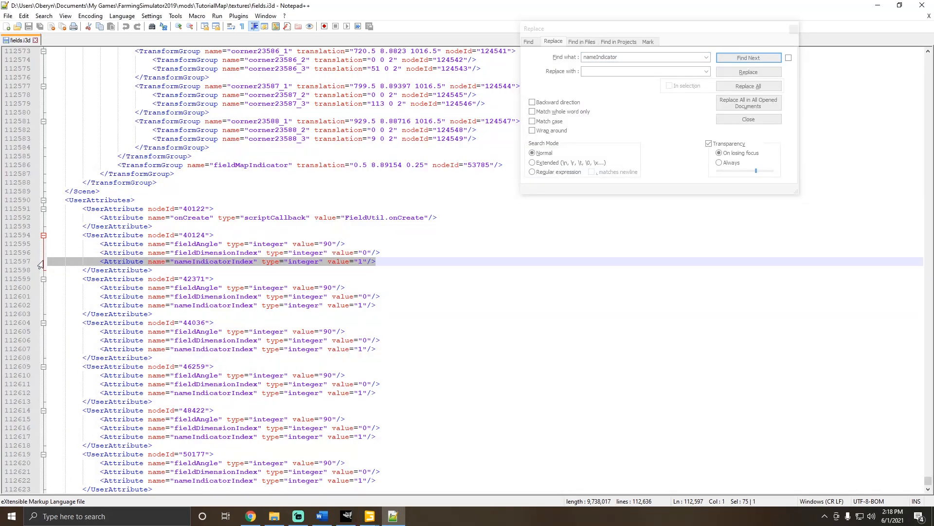
{"action": "left_click_drag", "start_coordinate": [646, 59], "coordinate": [547, 62]}
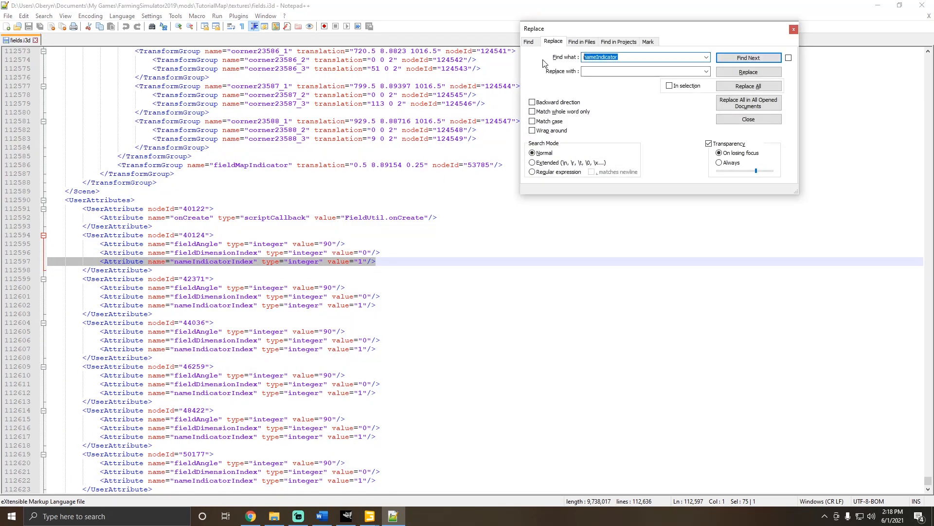
{"action": "key", "text": "ctrl+v"}
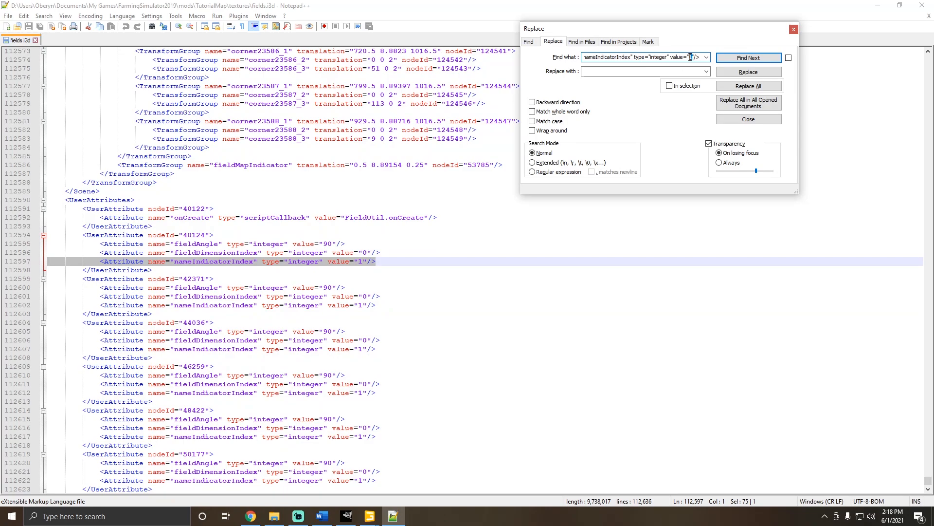
{"action": "left_click", "coordinate": [624, 73]}
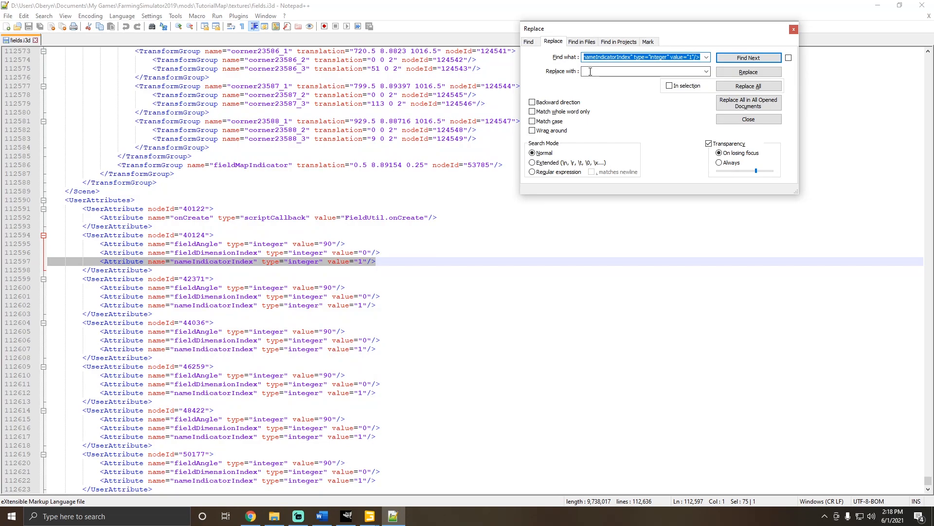
{"action": "key", "text": "ctrl+v"}
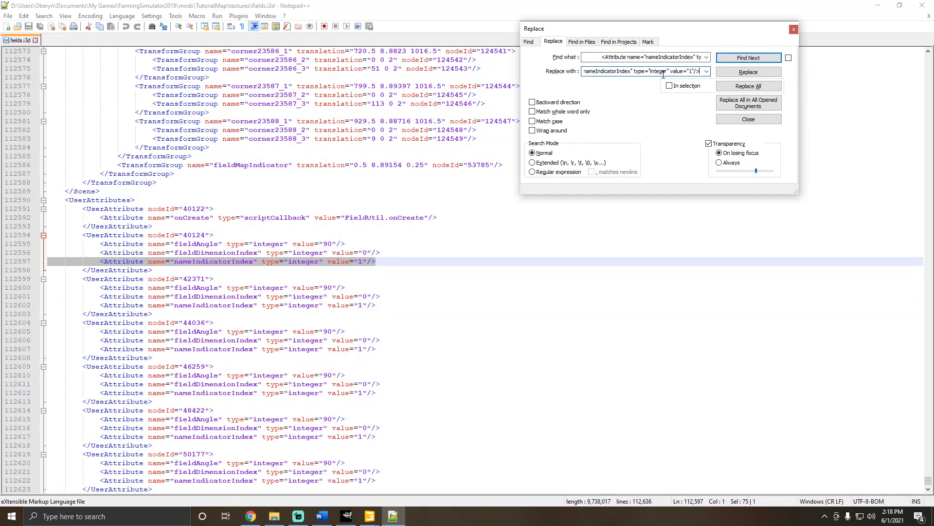
{"action": "left_click", "coordinate": [692, 69]}
{"action": "key", "text": "BackSpace"}
{"action": "type", "text": "0"}
Change the value in the search text to 0, and restore it to 1.
{"action": "left_click", "coordinate": [699, 56]}
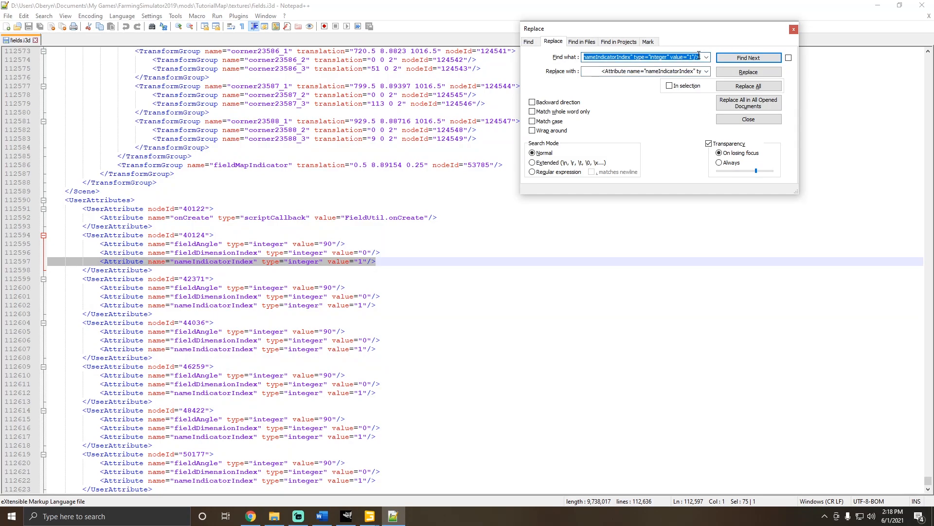
{"action": "left_click", "coordinate": [699, 55]}
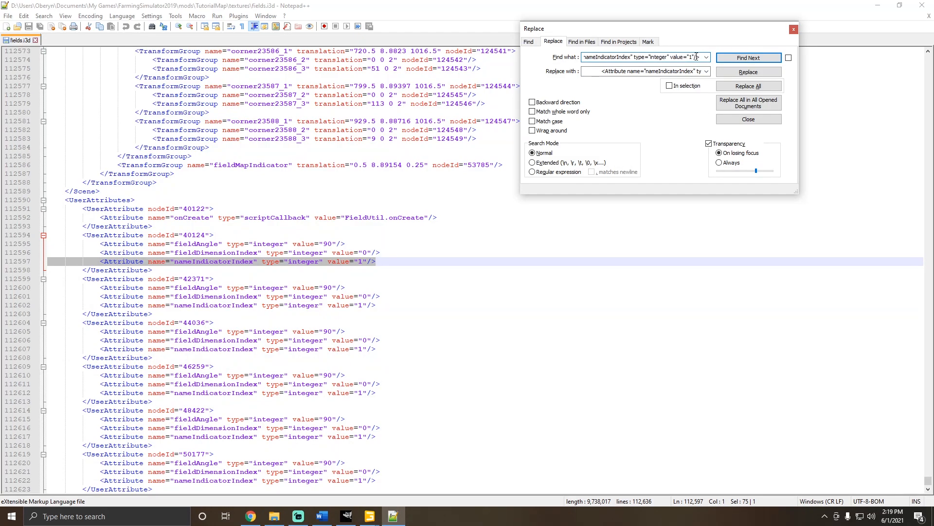
{"action": "key", "text": "BackSpace"}
{"action": "type", "text": "0"}
{"action": "left_click", "coordinate": [699, 71]}
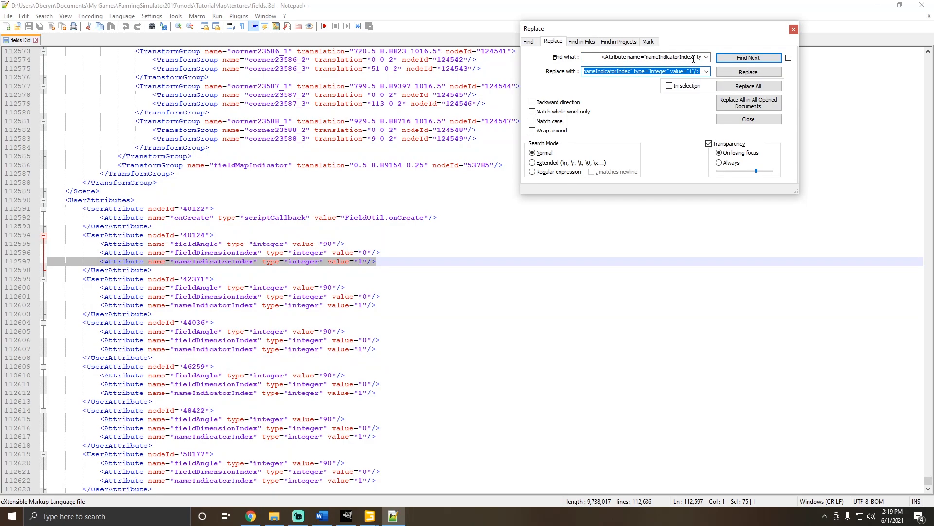
{"action": "left_click", "coordinate": [694, 59]}
{"action": "left_click", "coordinate": [692, 58]}
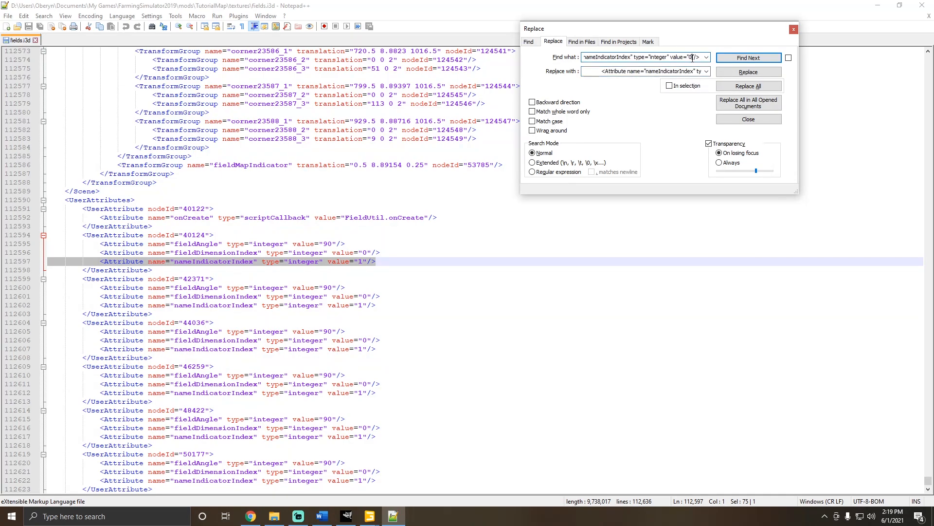
{"action": "key", "text": "BackSpace"}
{"action": "type", "text": "1"}
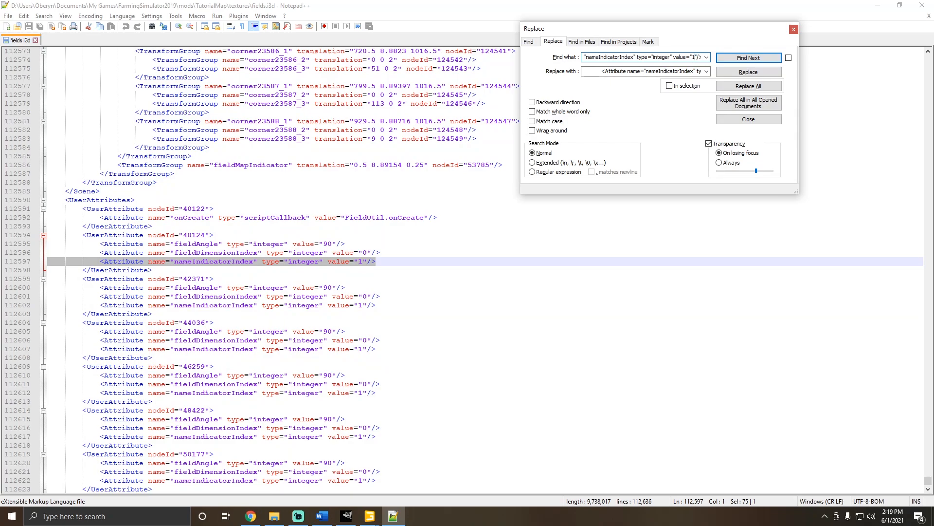
Replace all matching nameIndicatorIndex lines, check them in the UserAttributes section, and close the replace dialog.
{"action": "left_click", "coordinate": [720, 86]}
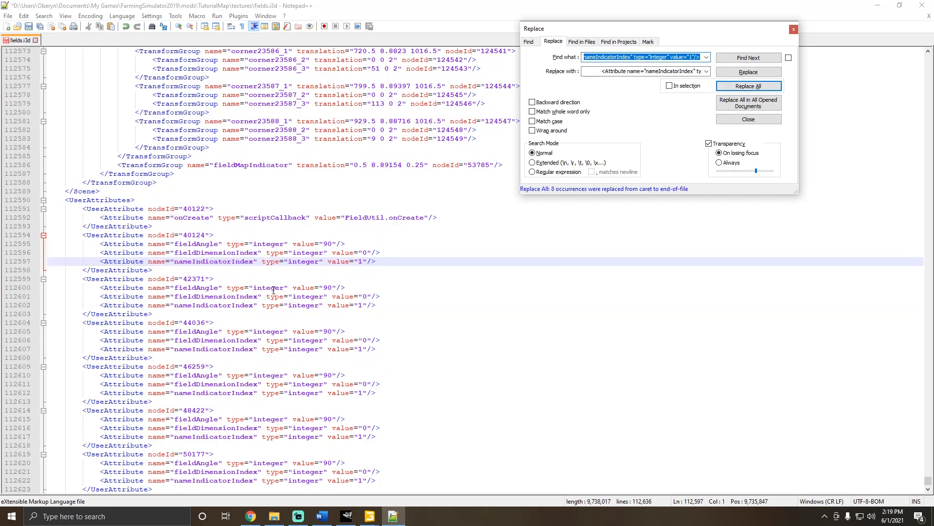
{"action": "scroll", "coordinate": [274, 290], "scroll_direction": "down", "scroll_amount": 5}
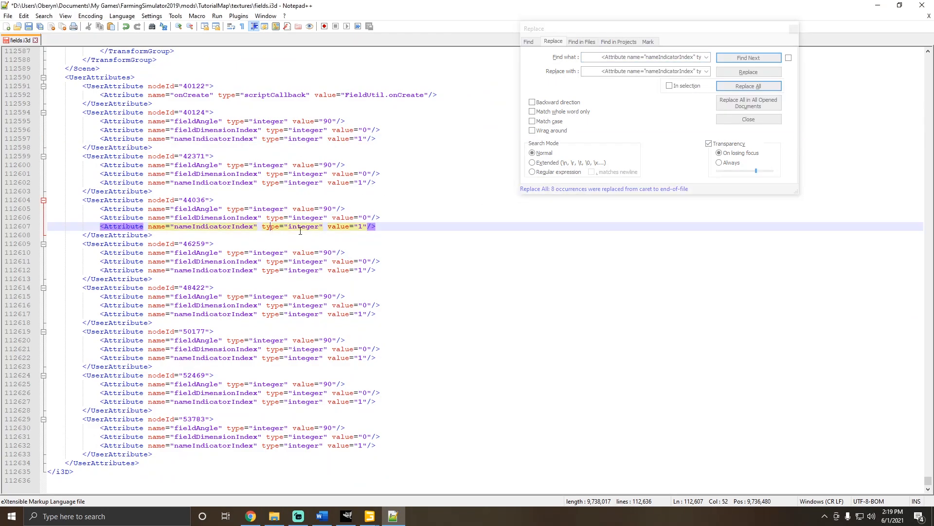
{"action": "left_click_drag", "start_coordinate": [376, 226], "coordinate": [80, 227]}
{"action": "left_click_drag", "start_coordinate": [376, 270], "coordinate": [52, 270]}
{"action": "left_click", "coordinate": [793, 30]}
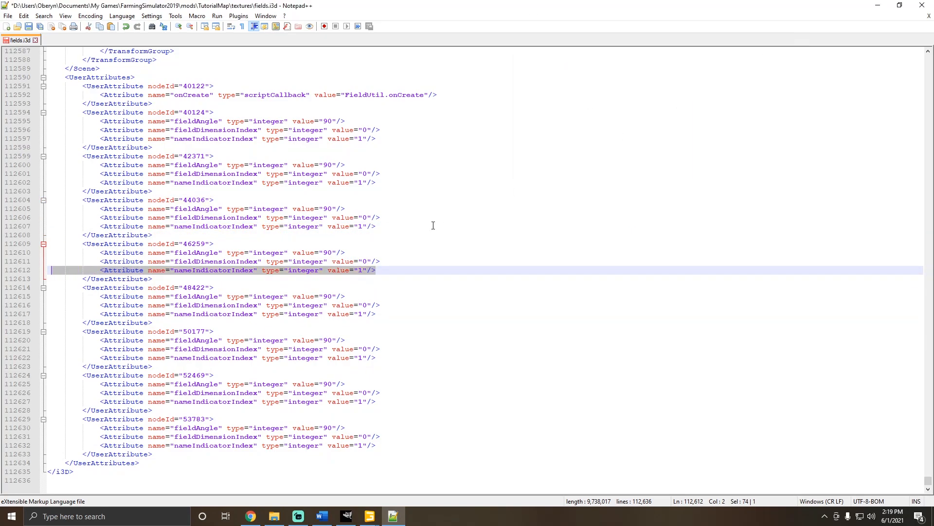
Save the fields.i3d file and close Notepad++.
{"action": "left_click", "coordinate": [432, 226]}
{"action": "left_click", "coordinate": [8, 18]}
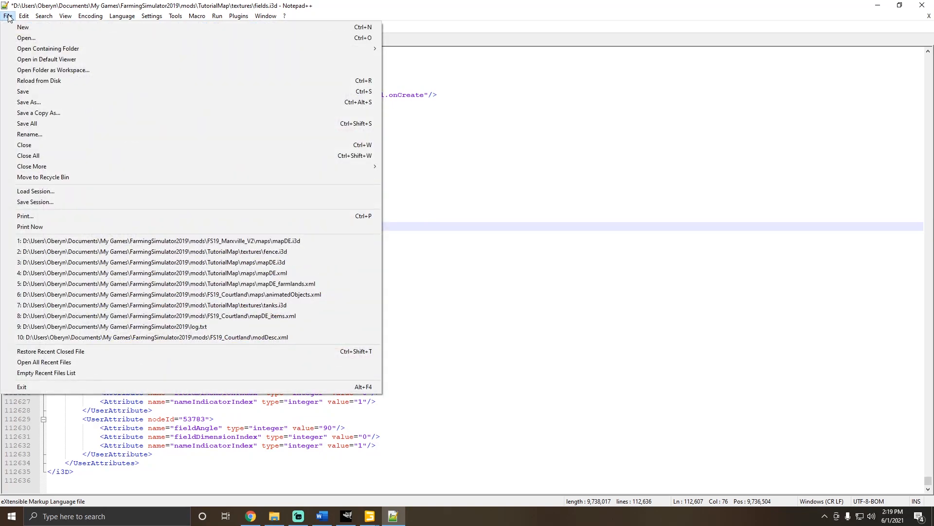
{"action": "left_click", "coordinate": [24, 92]}
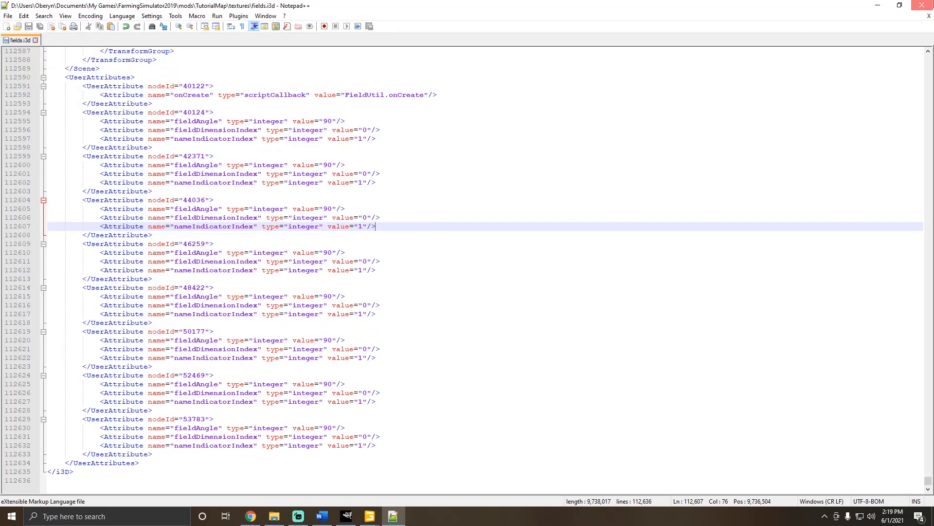
{"action": "left_click", "coordinate": [922, 5]}
Collapse field001 in GIANTS Editor's scenegraph and check its user attributes.
{"action": "left_click_drag", "start_coordinate": [442, 315], "coordinate": [374, 350], "text": "alt"}
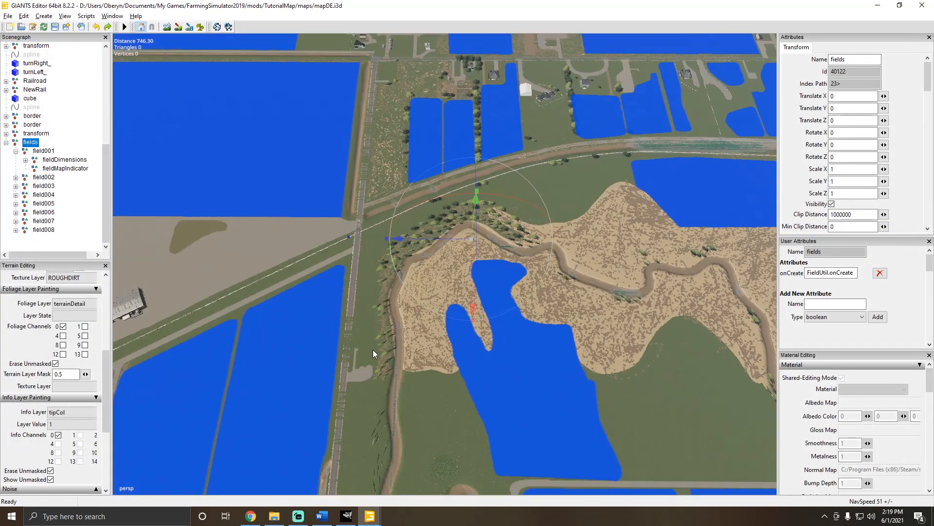
{"action": "left_click", "coordinate": [45, 151]}
{"action": "scroll", "coordinate": [17, 152], "scroll_direction": "up", "scroll_amount": 1}
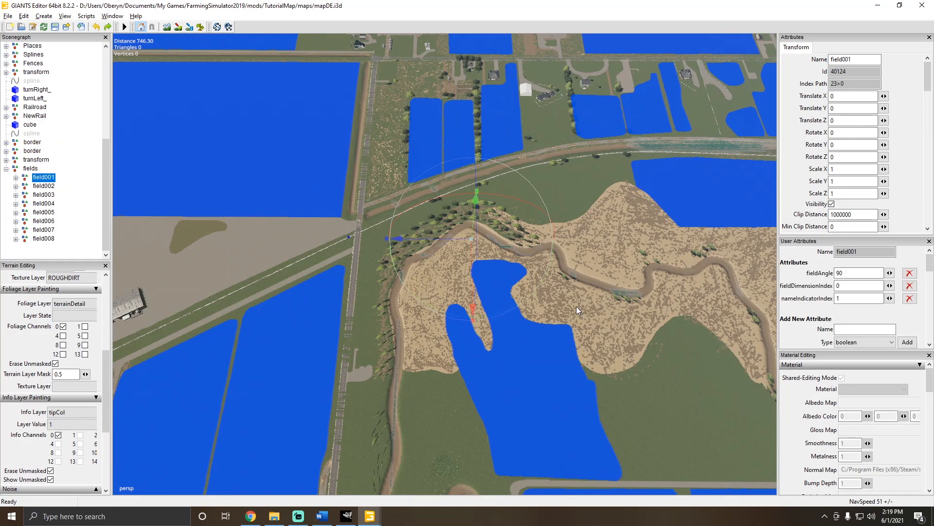
Check field001's fieldMapIndicator and the user attributes of the fields group.
{"action": "left_click", "coordinate": [65, 194]}
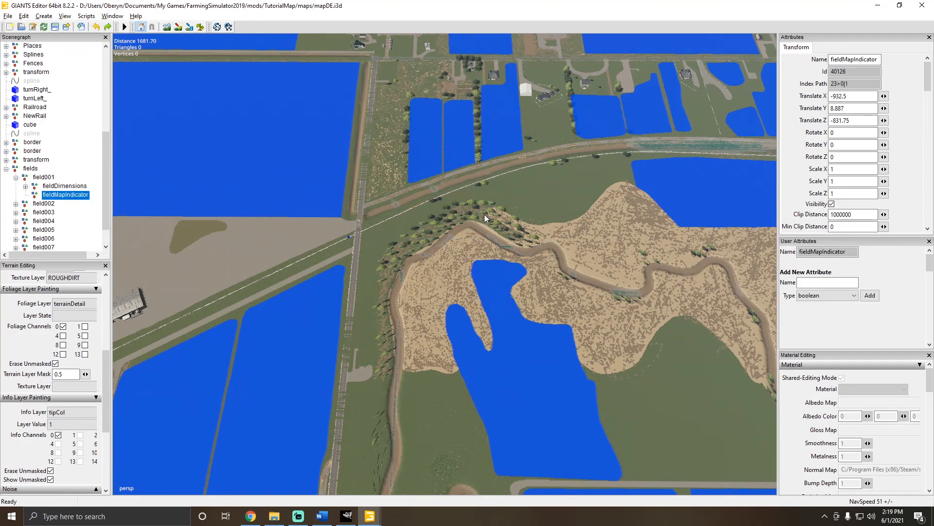
{"action": "left_click", "coordinate": [30, 168]}
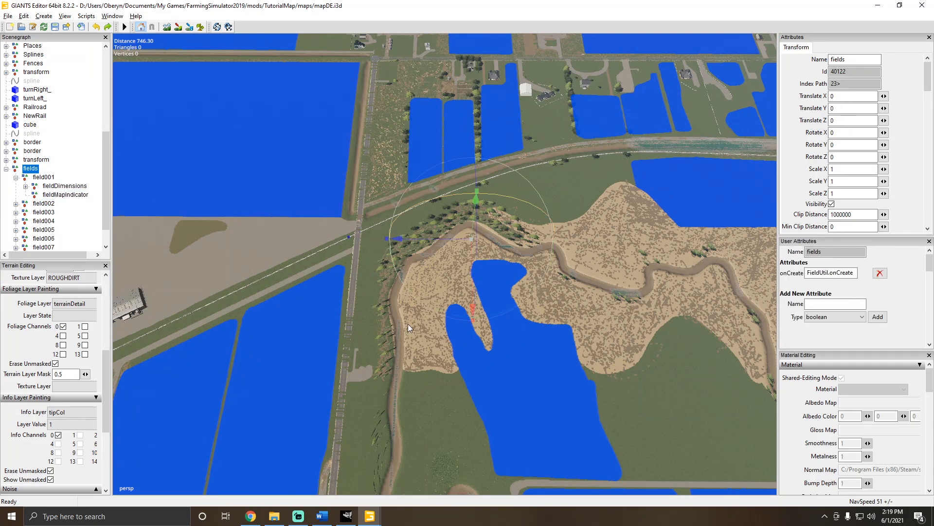
{"action": "left_click_drag", "start_coordinate": [317, 167], "coordinate": [408, 223], "text": "alt"}
{"action": "left_click_drag", "start_coordinate": [435, 257], "coordinate": [474, 325], "text": "alt"}
{"action": "scroll", "coordinate": [474, 325], "scroll_direction": "down", "scroll_amount": 3}
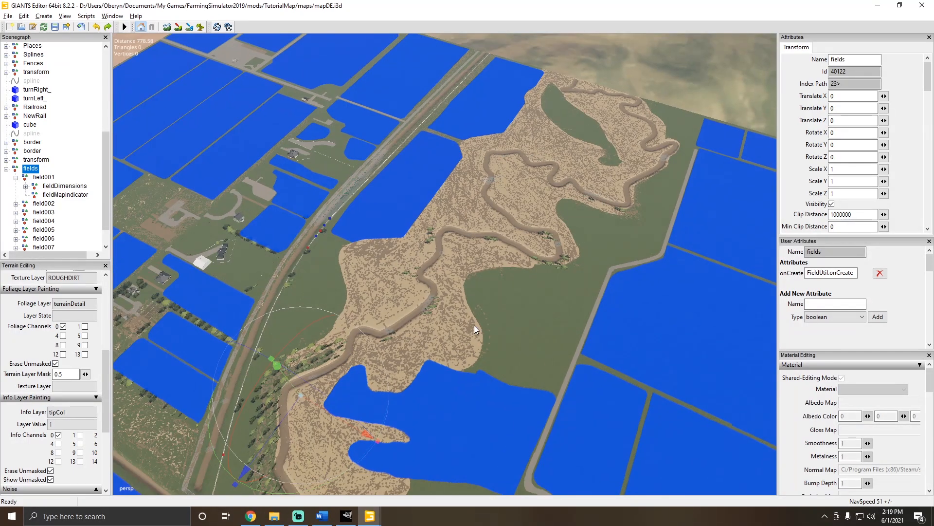
Reopen field001, select its fieldMapIndicator and locate the indicator over its field on the map.
{"action": "left_click", "coordinate": [16, 178]}
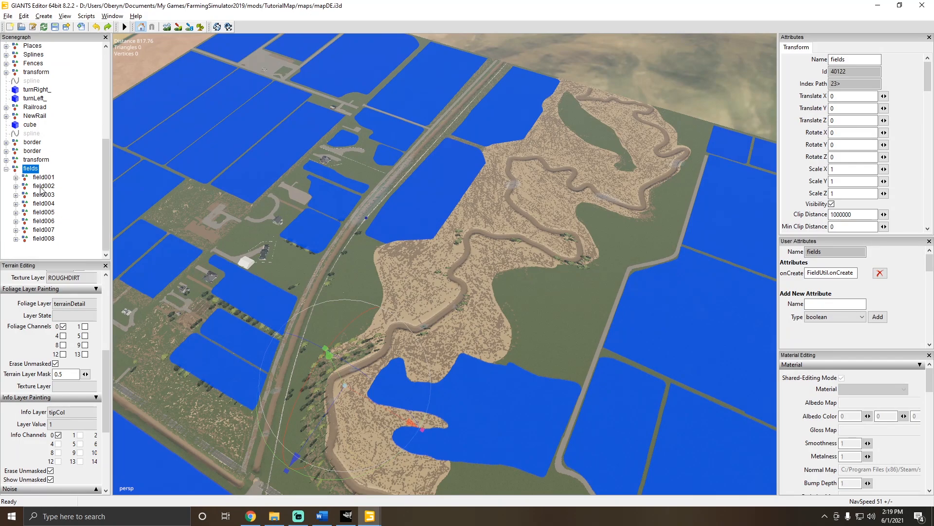
{"action": "left_click", "coordinate": [39, 178]}
{"action": "left_click", "coordinate": [17, 179]}
{"action": "left_click", "coordinate": [56, 195]}
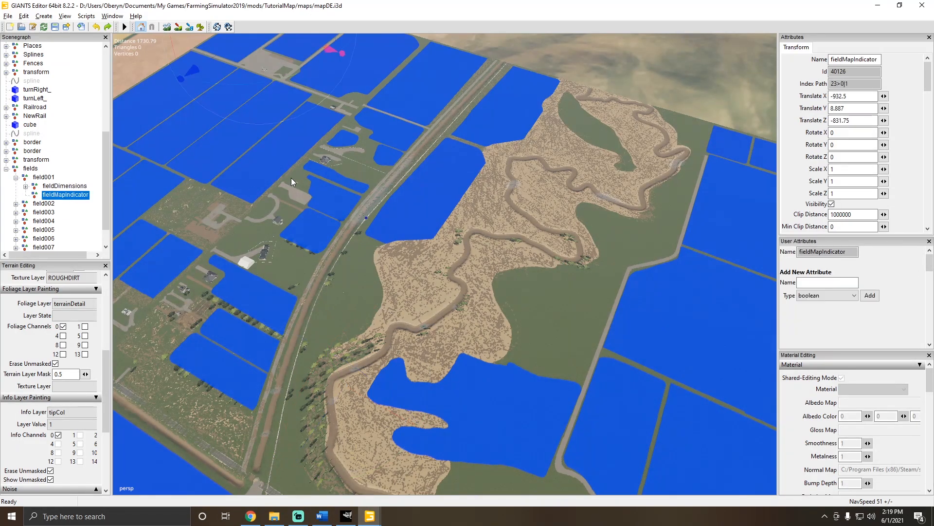
{"action": "left_click_drag", "start_coordinate": [354, 299], "coordinate": [428, 219], "text": "alt"}
{"action": "mouse_move", "coordinate": [428, 219]}
{"action": "right_mouse_down", "text": "alt"}
{"action": "mouse_move", "coordinate": [730, 144]}
{"action": "mouse_move", "coordinate": [798, 141]}
{"action": "right_mouse_up", "text": "alt"}
{"action": "right_click_drag", "start_coordinate": [321, 281], "coordinate": [865, 164], "text": "alt"}
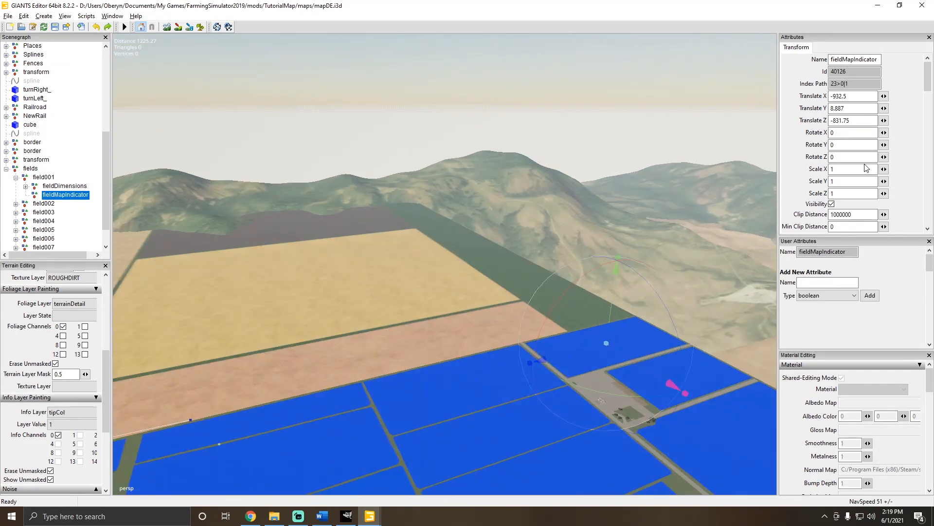
{"action": "right_click_drag", "start_coordinate": [258, 258], "coordinate": [361, 229], "text": "alt"}
{"action": "left_click_drag", "start_coordinate": [361, 229], "coordinate": [228, 246], "text": "alt"}
{"action": "right_click_drag", "start_coordinate": [228, 245], "coordinate": [533, 165], "text": "alt"}
{"action": "right_click_drag", "start_coordinate": [282, 203], "coordinate": [672, 162], "text": "alt"}
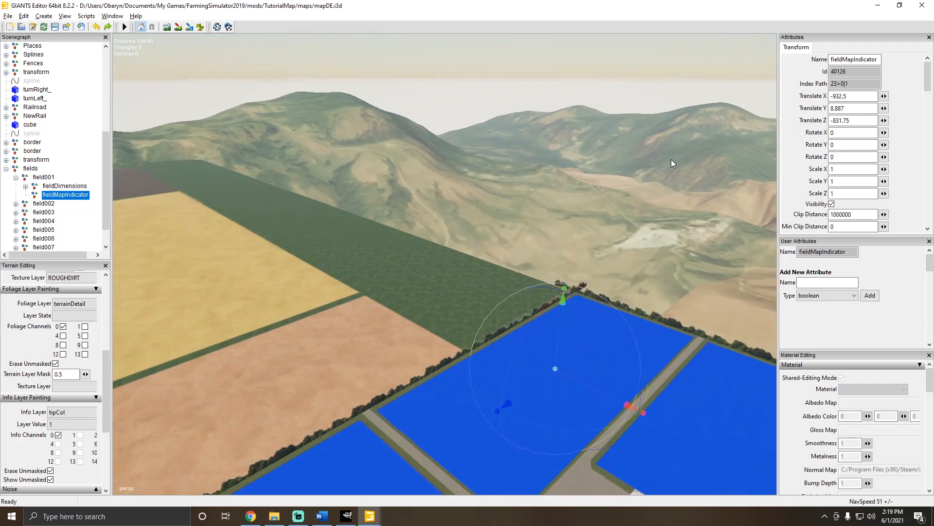
{"action": "mouse_move", "coordinate": [671, 161]}
{"action": "left_mouse_down", "text": "alt"}
{"action": "mouse_move", "coordinate": [517, 247]}
{"action": "mouse_move", "coordinate": [359, 222]}
{"action": "mouse_move", "coordinate": [356, 178]}
{"action": "left_mouse_up", "text": "alt"}
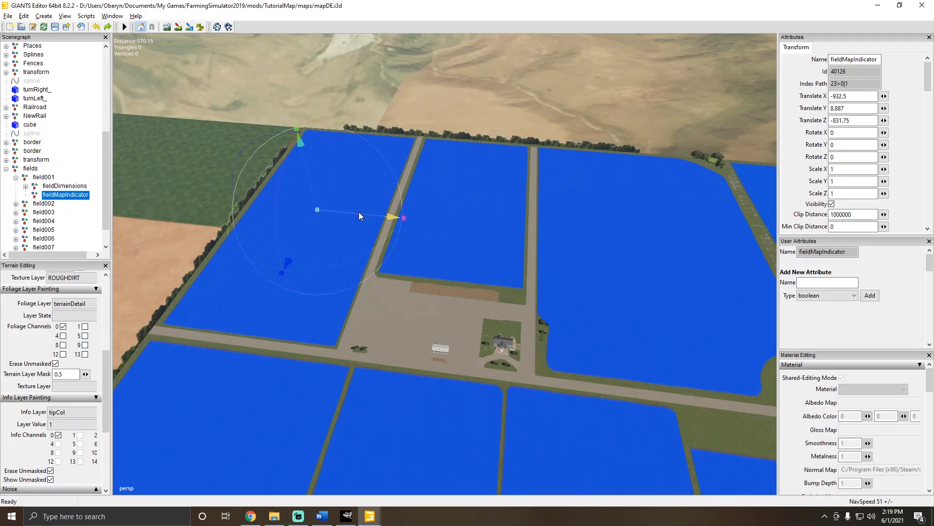
Move field001's fieldMapIndicator along X onto the adjacent field and back to its own field, at X about -939.
{"action": "left_click_drag", "start_coordinate": [359, 212], "coordinate": [490, 245]}
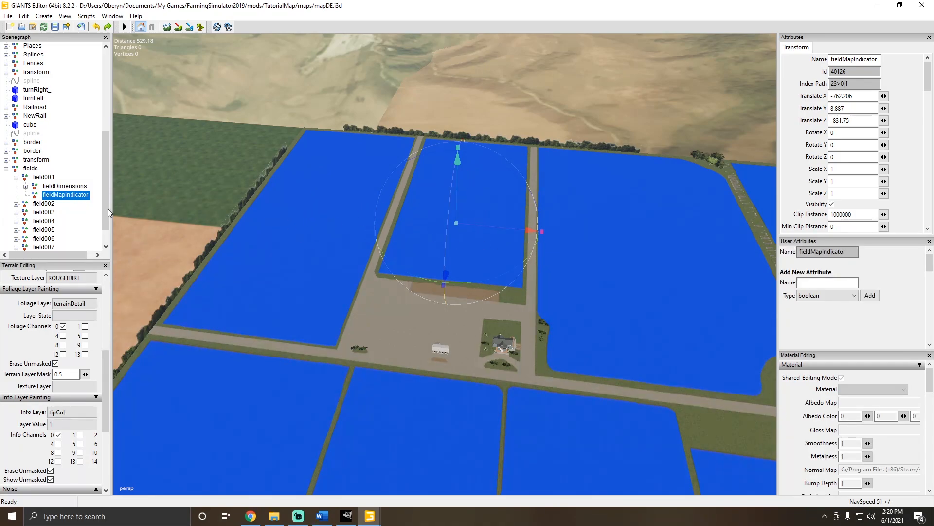
{"action": "left_click_drag", "start_coordinate": [507, 229], "coordinate": [364, 237]}
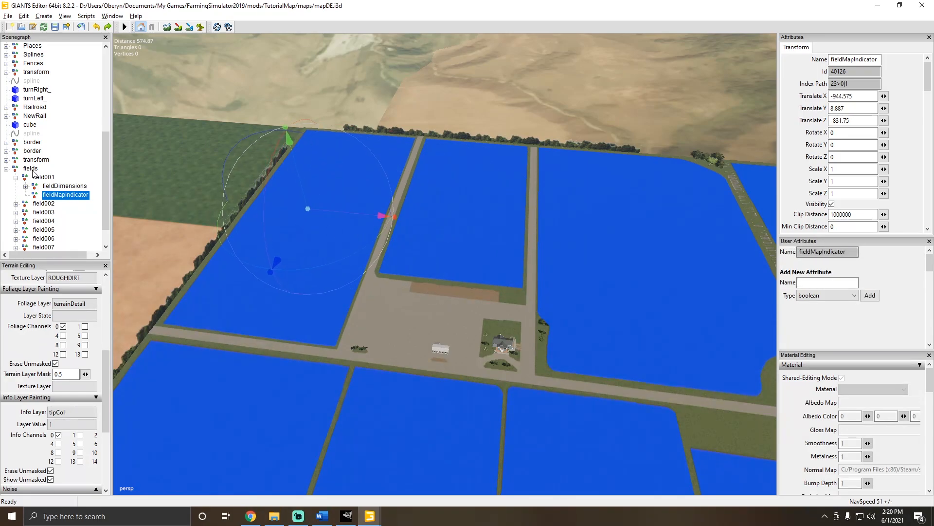
{"action": "scroll", "coordinate": [344, 217], "scroll_direction": "up", "scroll_amount": 5}
{"action": "scroll", "coordinate": [398, 190], "scroll_direction": "down", "scroll_amount": 5}
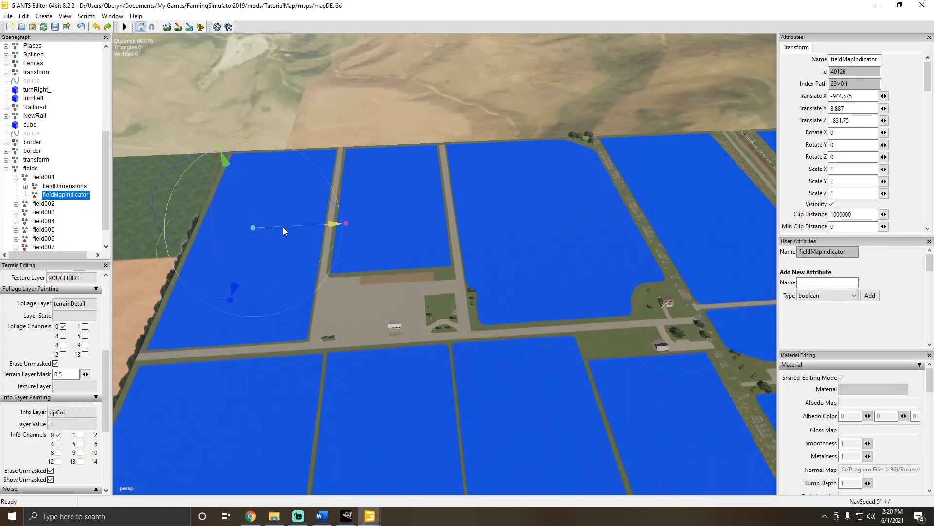
{"action": "left_click_drag", "start_coordinate": [283, 228], "coordinate": [288, 227]}
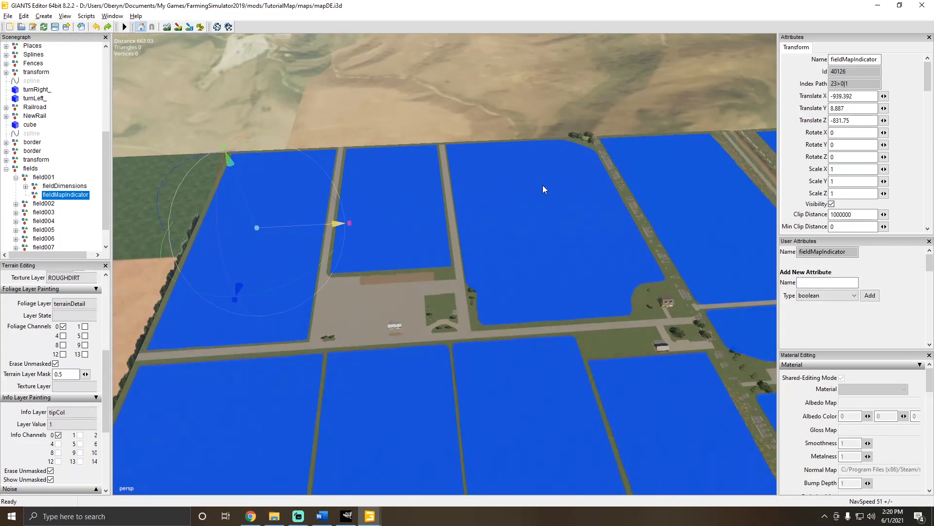
Check field002's user attributes and examine the fields across the map.
{"action": "left_click_drag", "start_coordinate": [553, 236], "coordinate": [335, 215], "text": "alt"}
{"action": "left_click", "coordinate": [38, 204]}
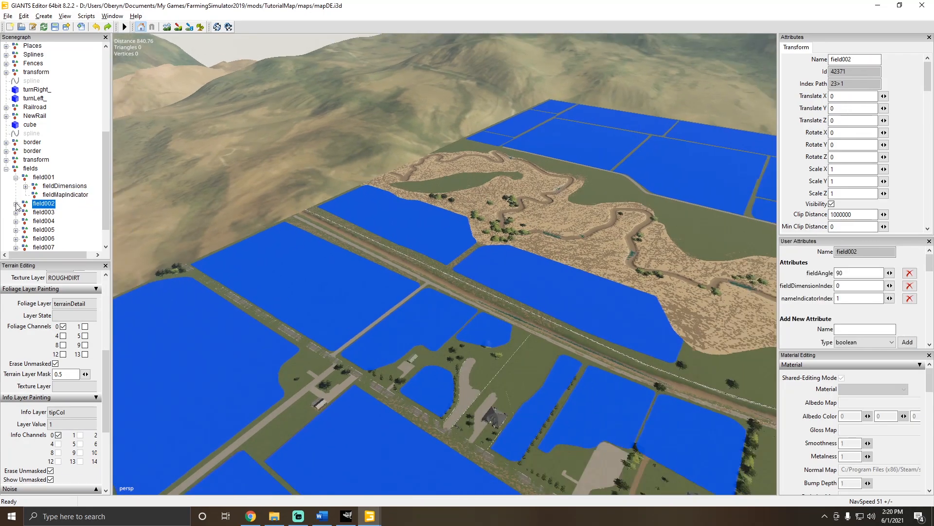
{"action": "left_click", "coordinate": [487, 195]}
{"action": "left_click_drag", "start_coordinate": [486, 195], "coordinate": [342, 213], "text": "alt"}
{"action": "left_click_drag", "start_coordinate": [451, 312], "coordinate": [377, 224], "text": "alt"}
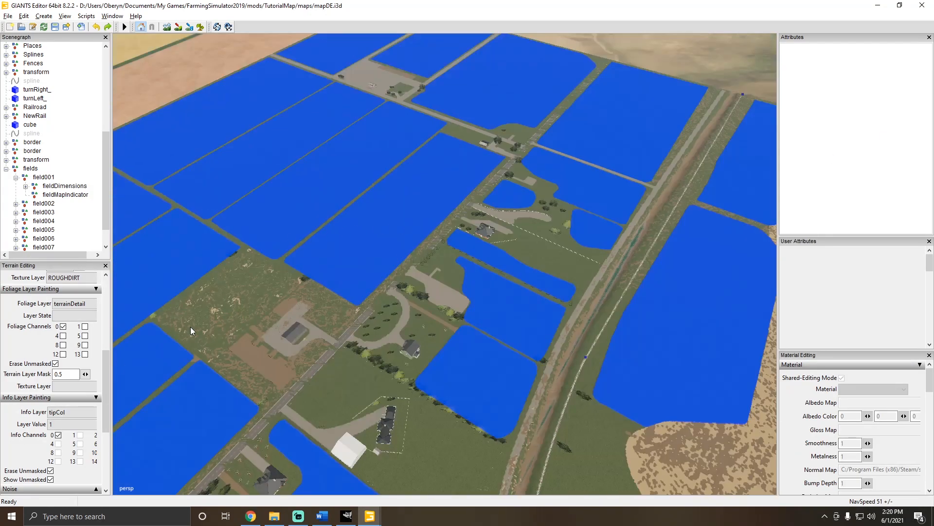
{"action": "left_click_drag", "start_coordinate": [190, 326], "coordinate": [378, 150], "text": "alt"}
{"action": "mouse_move", "coordinate": [422, 261]}
{"action": "left_mouse_down", "text": "alt"}
{"action": "mouse_move", "coordinate": [432, 275]}
{"action": "mouse_move", "coordinate": [436, 250]}
{"action": "left_mouse_up", "text": "alt"}
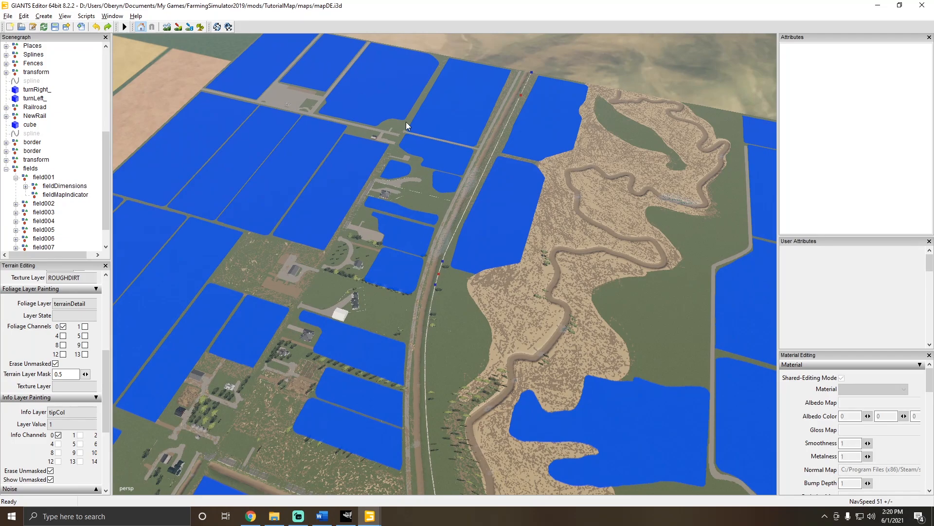
{"action": "left_click_drag", "start_coordinate": [405, 122], "coordinate": [68, 217], "text": "alt"}
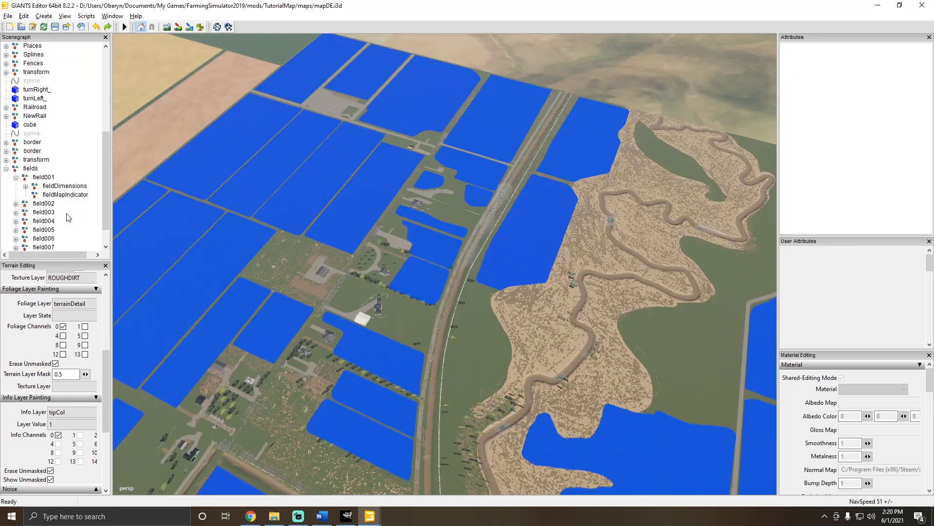
Expand field002, locate its fieldMapIndicator on the map, and clear the selection.
{"action": "left_click", "coordinate": [48, 204]}
{"action": "left_click", "coordinate": [16, 204]}
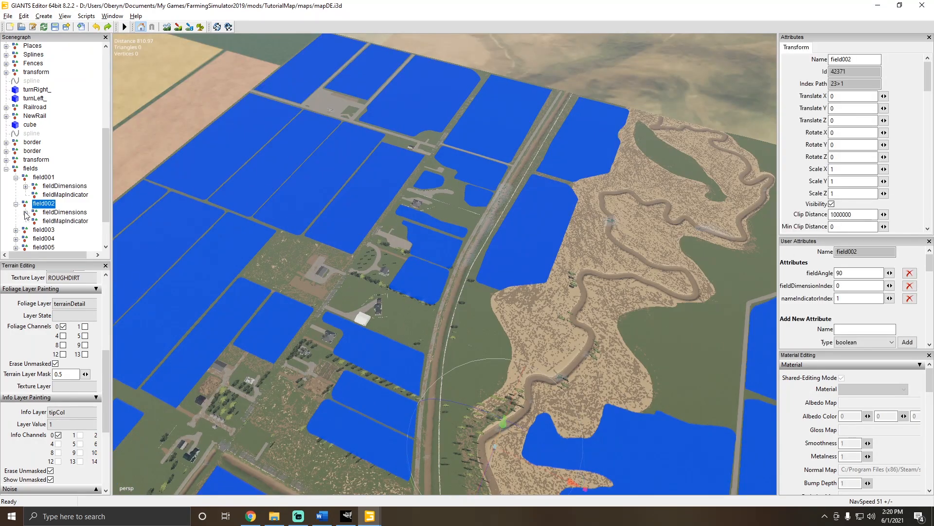
{"action": "left_click", "coordinate": [52, 221]}
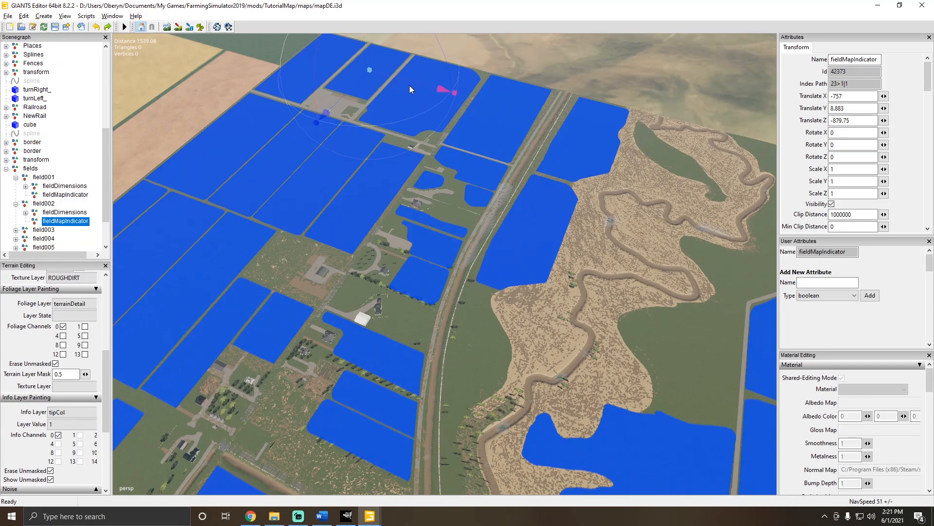
{"action": "mouse_move", "coordinate": [304, 181]}
{"action": "right_mouse_down"}
{"action": "mouse_move", "coordinate": [329, 211]}
{"action": "mouse_move", "coordinate": [524, 170]}
{"action": "mouse_move", "coordinate": [410, 250]}
{"action": "mouse_move", "coordinate": [87, 306]}
{"action": "mouse_move", "coordinate": [413, 301]}
{"action": "mouse_move", "coordinate": [370, 267]}
{"action": "mouse_move", "coordinate": [588, 183]}
{"action": "mouse_move", "coordinate": [308, 183]}
{"action": "mouse_move", "coordinate": [281, 211]}
{"action": "mouse_move", "coordinate": [417, 201]}
{"action": "mouse_move", "coordinate": [412, 193]}
{"action": "mouse_move", "coordinate": [450, 186]}
{"action": "mouse_move", "coordinate": [206, 212]}
{"action": "mouse_move", "coordinate": [381, 193]}
{"action": "mouse_move", "coordinate": [310, 197]}
{"action": "right_mouse_up"}
{"action": "middle_click_drag", "start_coordinate": [311, 194], "coordinate": [309, 238]}
{"action": "scroll", "coordinate": [308, 237], "scroll_direction": "down", "scroll_amount": 3}
{"action": "right_click_drag", "start_coordinate": [309, 237], "coordinate": [500, 63]}
{"action": "left_click", "coordinate": [501, 63]}
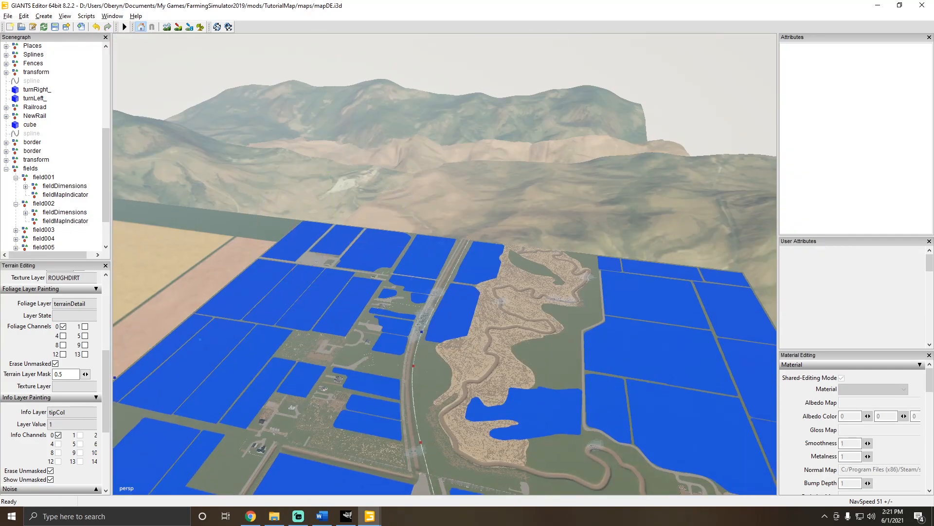
Collapse and reopen the fields group, and check the fieldMapIndicators of field001 and field002.
{"action": "left_click", "coordinate": [28, 170]}
{"action": "left_click", "coordinate": [6, 169]}
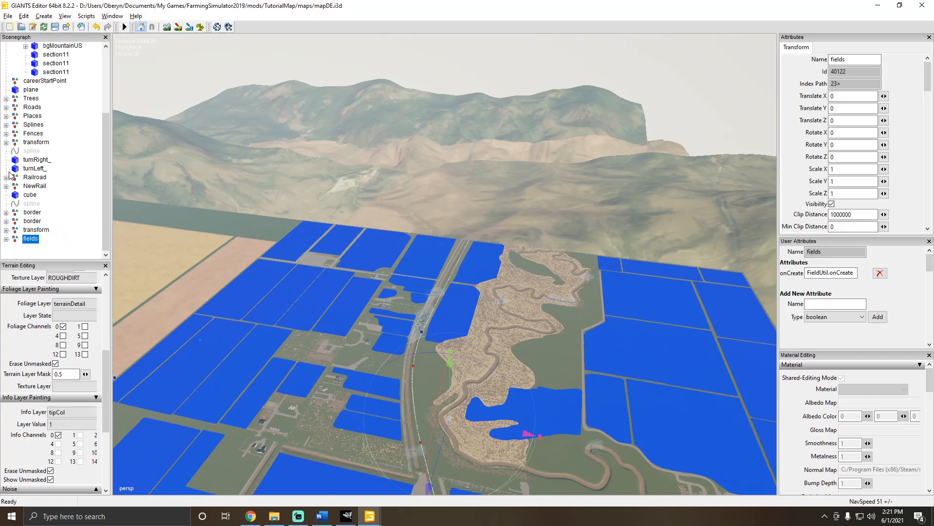
{"action": "left_click", "coordinate": [75, 257]}
{"action": "left_click", "coordinate": [5, 239]}
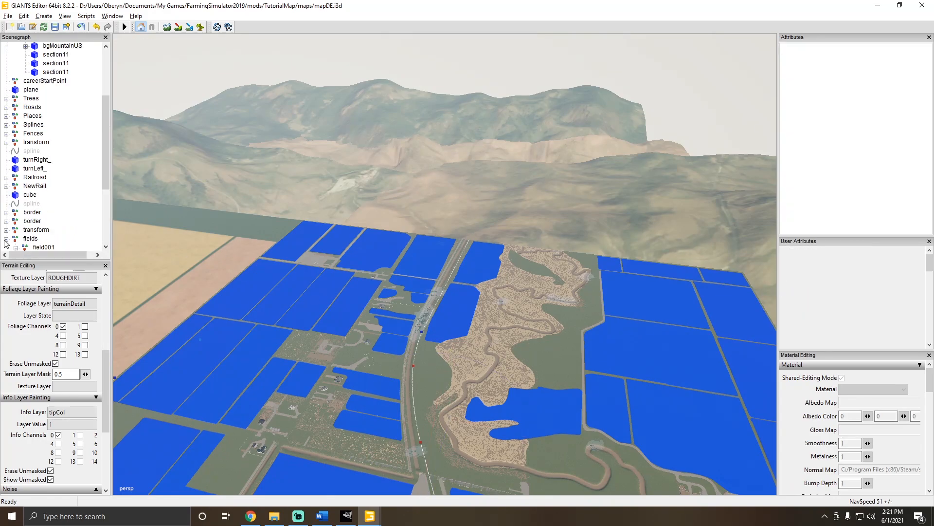
{"action": "scroll", "coordinate": [43, 248], "scroll_direction": "down", "scroll_amount": 2}
{"action": "scroll", "coordinate": [44, 249], "scroll_direction": "down", "scroll_amount": 2}
{"action": "left_click", "coordinate": [67, 151]}
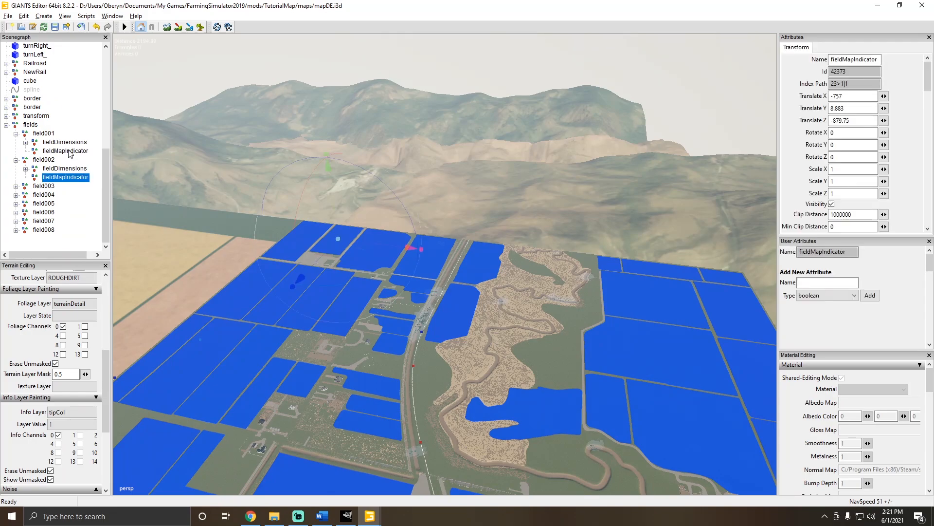
{"action": "left_click", "coordinate": [34, 131]}
Select the fields group, close the textures folder window, and collapse the group in the scenegraph.
{"action": "left_click", "coordinate": [31, 125]}
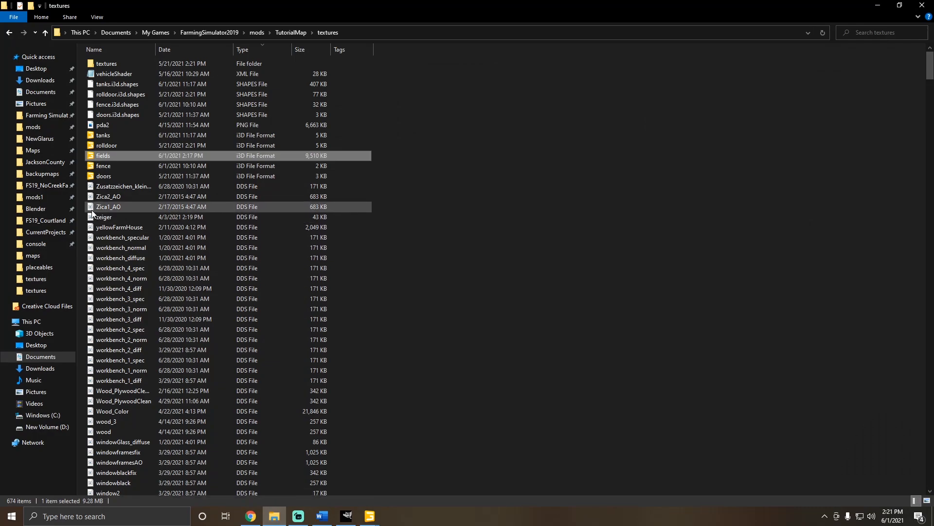
{"action": "left_click", "coordinate": [921, 6]}
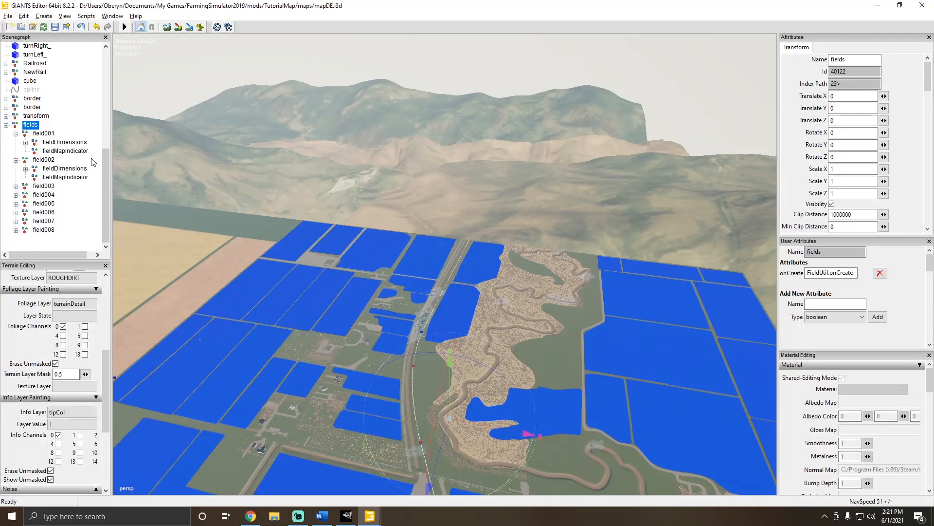
{"action": "left_click", "coordinate": [6, 126]}
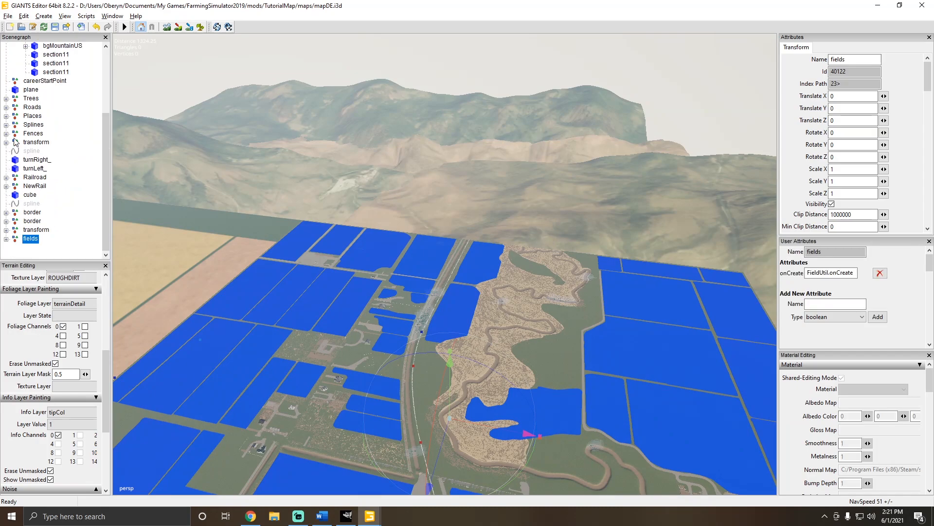
Run the Toggle Render Field Areas map script, look over the map, and clear the selection.
{"action": "mouse_move", "coordinate": [319, 274]}
{"action": "right_mouse_down"}
{"action": "mouse_move", "coordinate": [316, 289]}
{"action": "mouse_move", "coordinate": [316, 265]}
{"action": "right_mouse_up"}
{"action": "left_click", "coordinate": [113, 16]}
{"action": "left_click", "coordinate": [117, 18]}
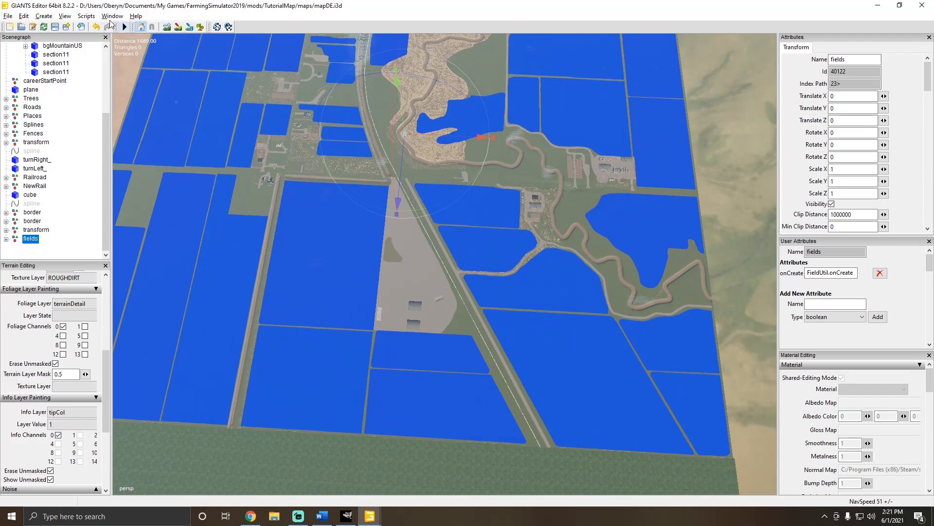
{"action": "left_click", "coordinate": [86, 16]}
{"action": "mouse_move", "coordinate": [94, 28]}
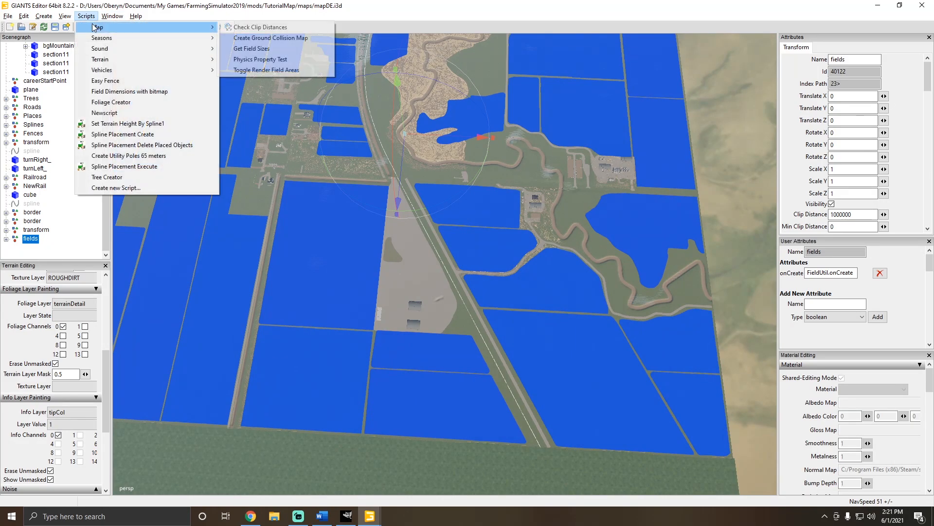
{"action": "left_click", "coordinate": [253, 70]}
{"action": "scroll", "coordinate": [360, 184], "scroll_direction": "down", "scroll_amount": 3}
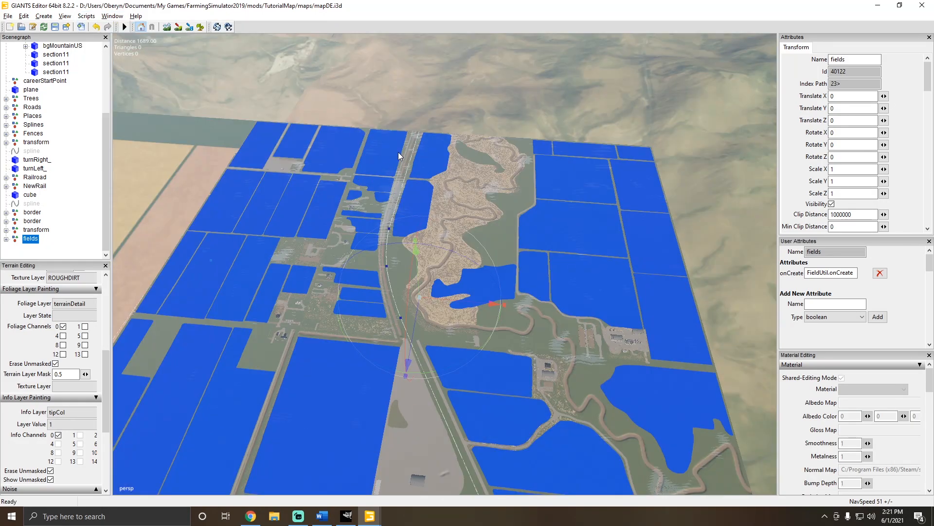
{"action": "right_click_drag", "start_coordinate": [395, 131], "coordinate": [383, 265]}
{"action": "left_click", "coordinate": [404, 99]}
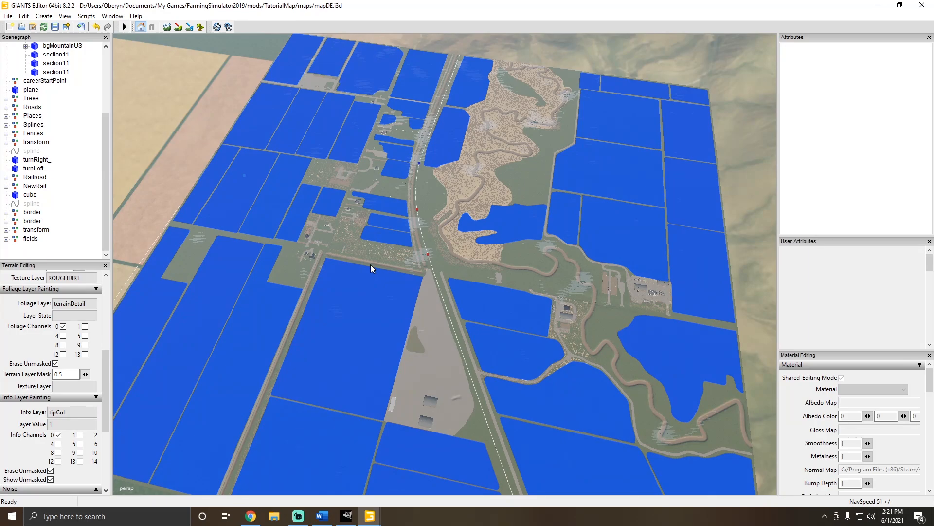
{"action": "mouse_move", "coordinate": [370, 265]}
{"action": "left_mouse_down", "text": "alt"}
{"action": "mouse_move", "coordinate": [383, 270]}
{"action": "mouse_move", "coordinate": [400, 261]}
{"action": "mouse_move", "coordinate": [369, 273]}
{"action": "mouse_move", "coordinate": [379, 267]}
{"action": "left_mouse_up", "text": "alt"}
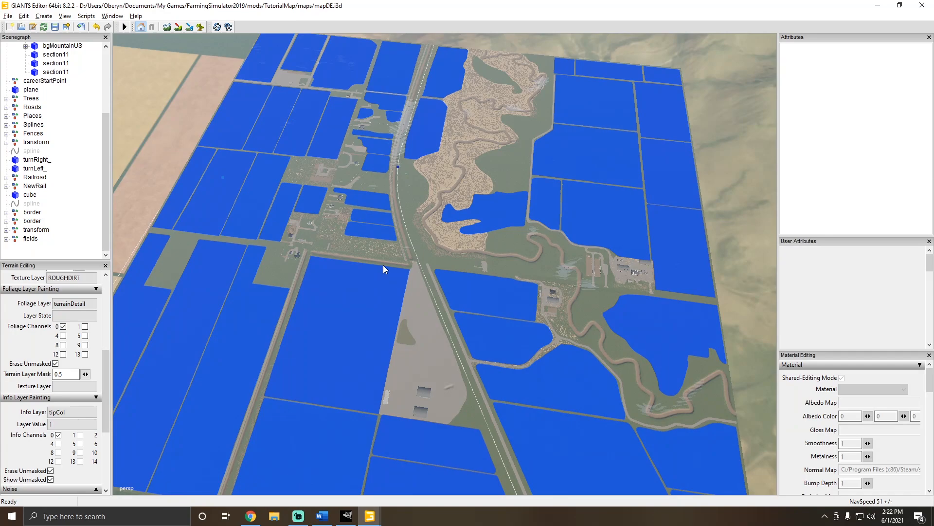
{"action": "left_click_drag", "start_coordinate": [383, 265], "coordinate": [382, 269], "text": "alt"}
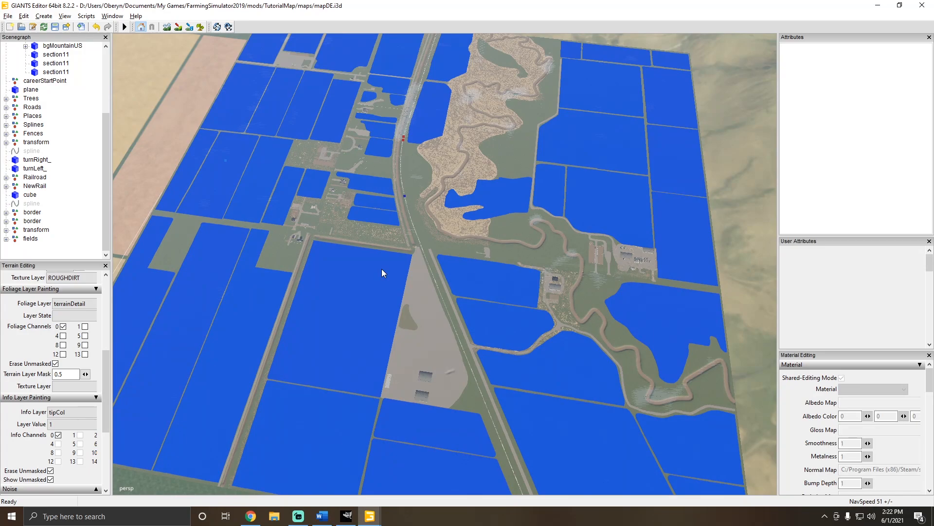
{"action": "scroll", "coordinate": [383, 263], "scroll_direction": "down", "scroll_amount": 2}
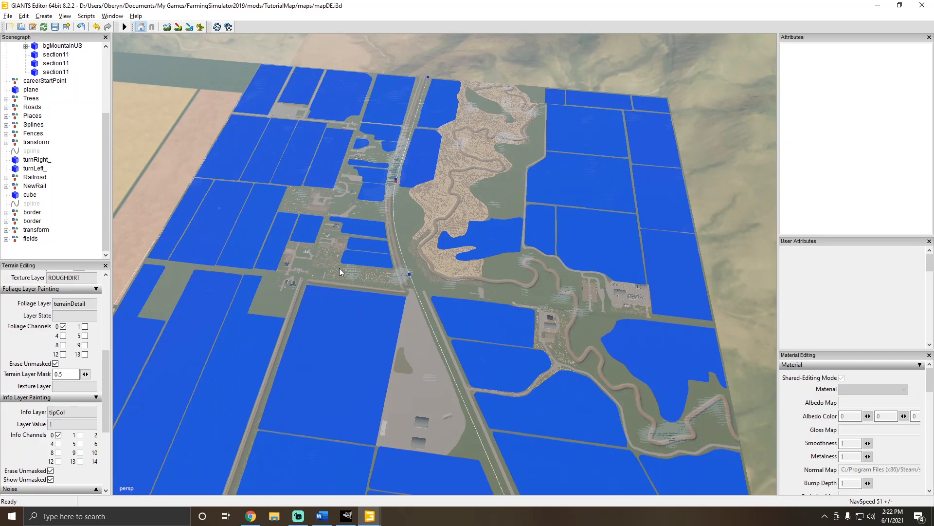
{"action": "left_click_drag", "start_coordinate": [454, 409], "coordinate": [457, 409], "text": "alt"}
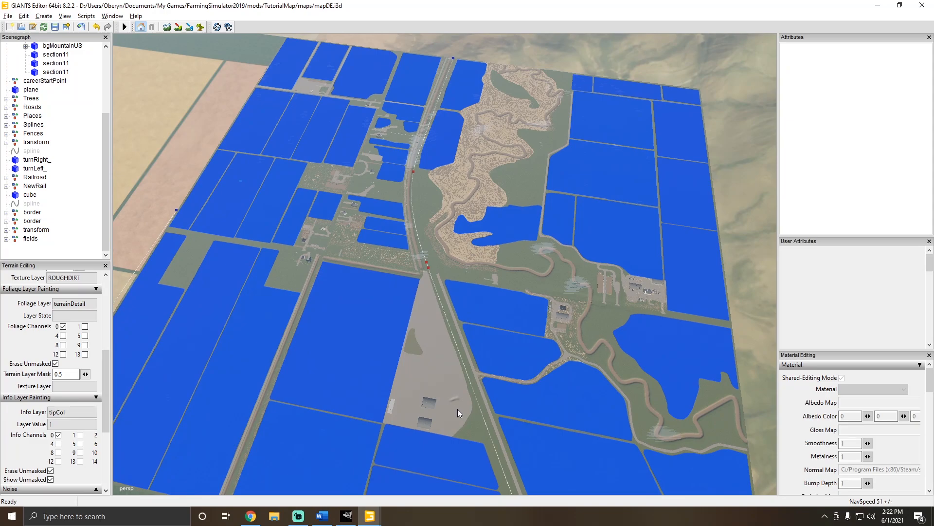